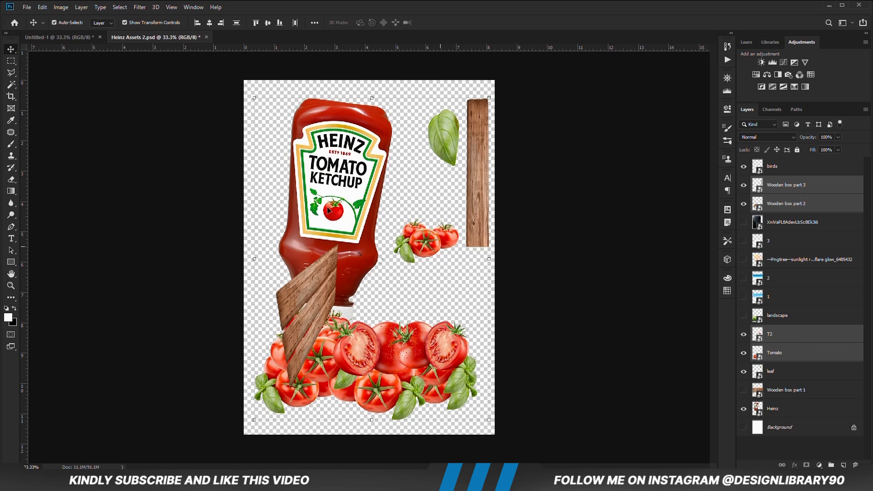
# - Copy the selected Wooden box part 3, Wooden box part 2, T2 and Tomato layers into Untitled-1, and hide T2 and Tomato
pyautogui.moveTo(66, 44); pyautogui.dragTo(140, 175)
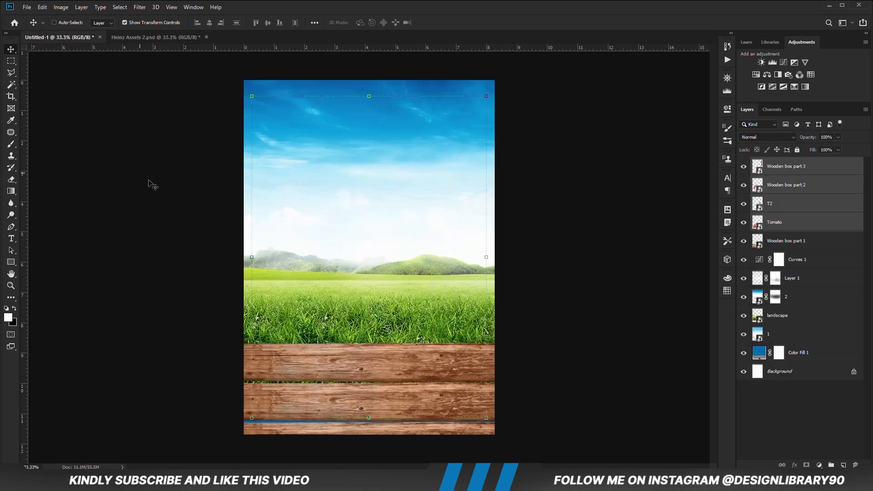
pyautogui.click(536, 247)
pyautogui.click(431, 344)
pyautogui.click(744, 222)
pyautogui.click(745, 205)
# - Move the slanted planks clear of the box, stand the vertical post at the box's left end and widen it to 108%
pyautogui.moveTo(296, 311); pyautogui.dragTo(315, 246)
pyautogui.click(484, 202)
pyautogui.moveTo(483, 203); pyautogui.dragTo(264, 399)
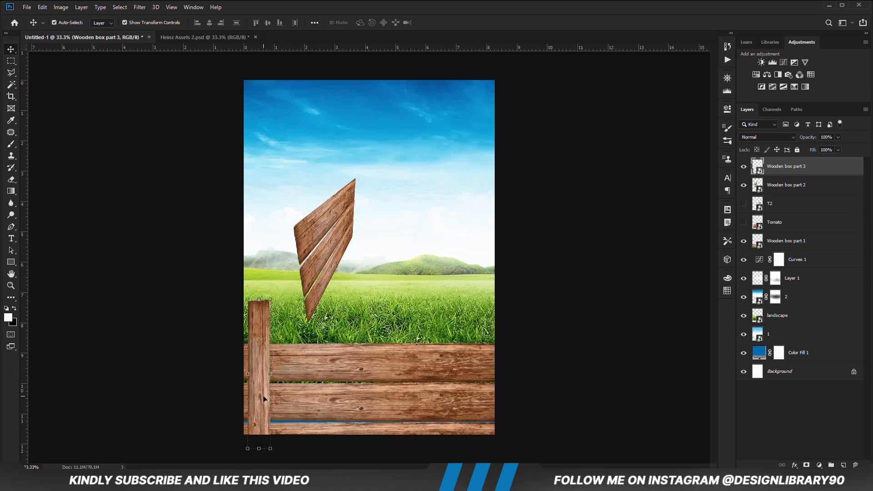
pyautogui.hotkey('ctrl', 't')
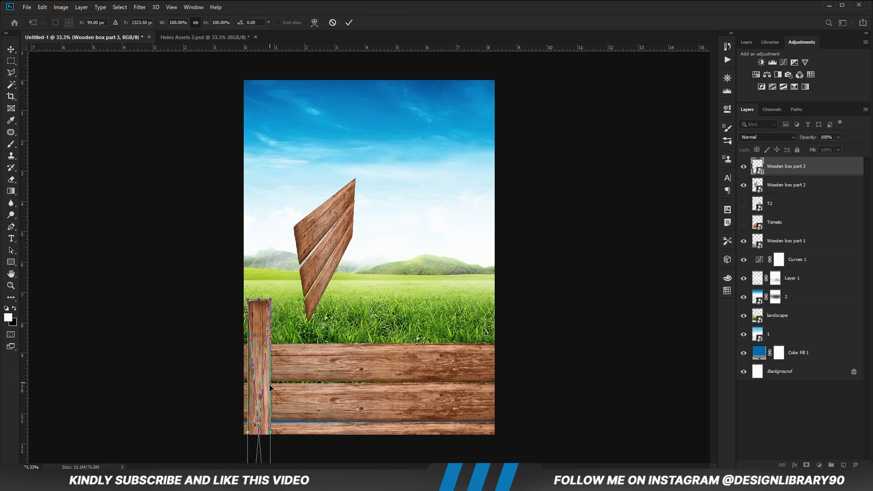
pyautogui.moveTo(272, 387); pyautogui.dragTo(274, 386)
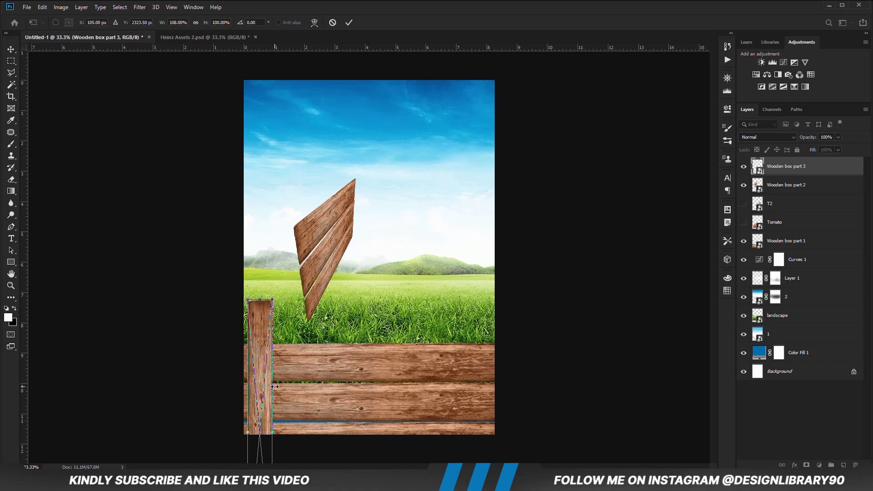
pyautogui.press('Return')
# - Stack the post's layer beneath Wooden box part 1 and lower the post until only a short stub rises above the front planks
pyautogui.moveTo(256, 365); pyautogui.dragTo(258, 390)
pyautogui.moveTo(793, 173); pyautogui.dragTo(781, 245)
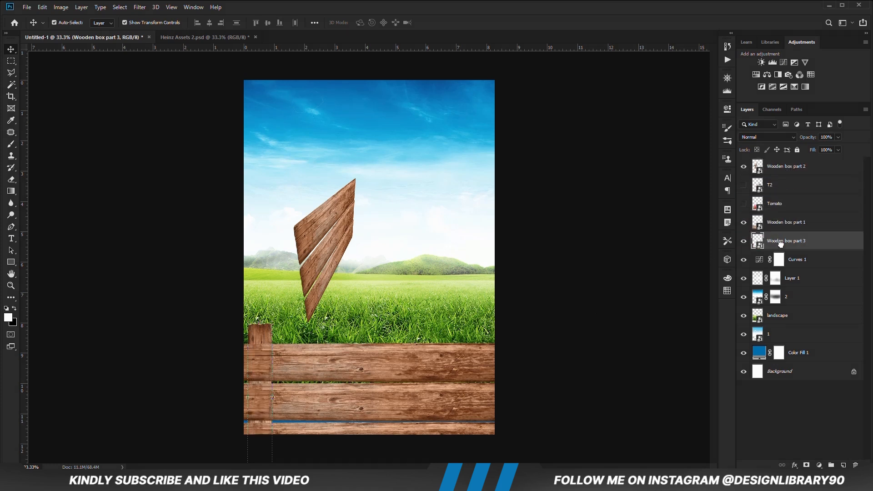
pyautogui.click(637, 329)
pyautogui.click(381, 365)
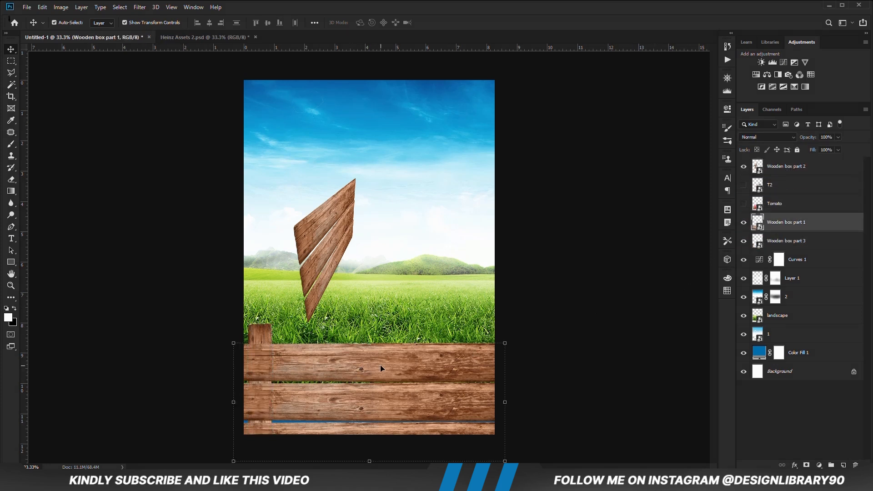
pyautogui.click(578, 323)
pyautogui.moveTo(262, 339); pyautogui.dragTo(263, 342)
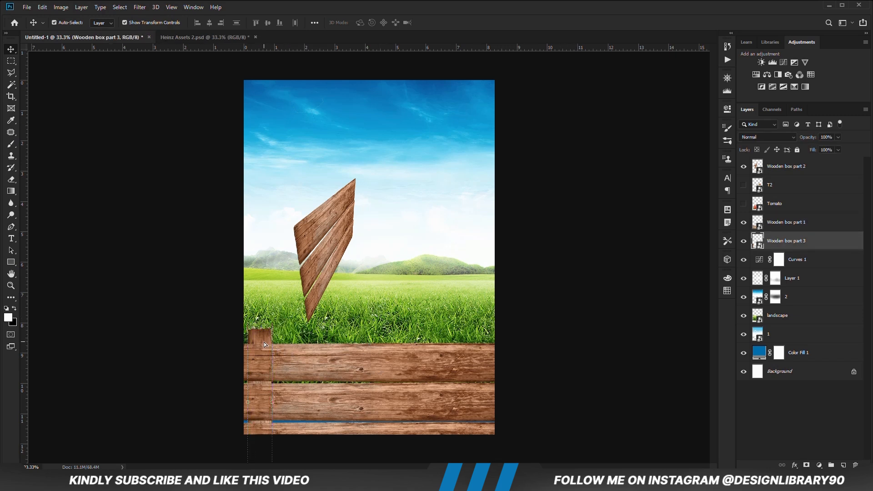
# - Duplicate the Wooden box part 3 post and place the copy at the right end of the box
pyautogui.hotkey('ctrl', 'j')
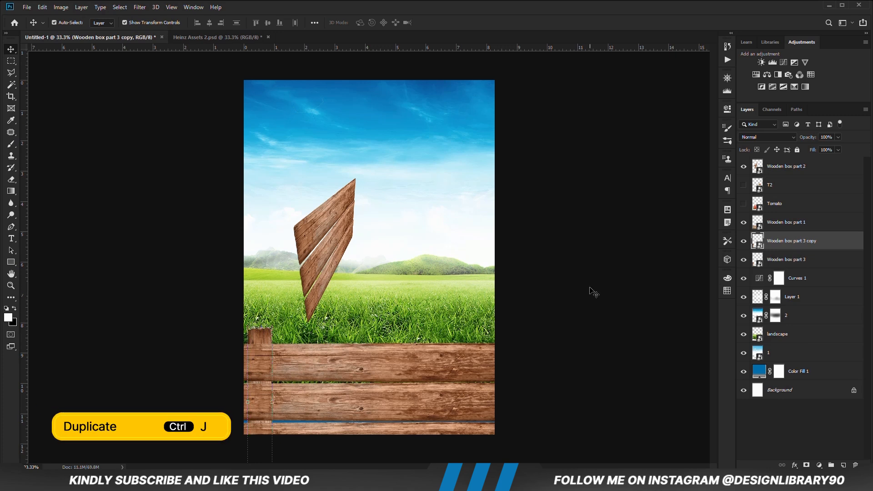
pyautogui.moveTo(262, 339); pyautogui.dragTo(481, 341)
pyautogui.click(584, 327)
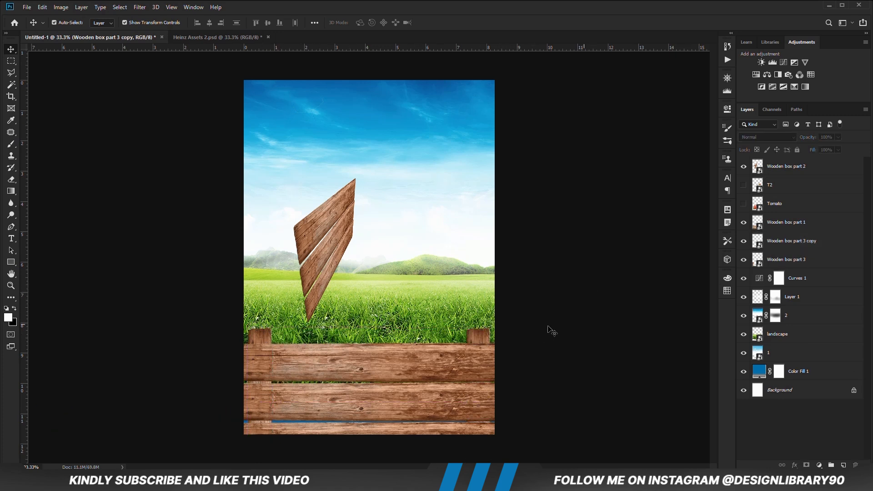
# - Fit the slanted planks against the left post as the box's side and stack their layer beneath Wooden box part 3
pyautogui.click(328, 261)
pyautogui.moveTo(327, 260); pyautogui.dragTo(268, 321)
pyautogui.moveTo(776, 175); pyautogui.dragTo(773, 261)
pyautogui.moveTo(272, 289); pyautogui.dragTo(279, 327)
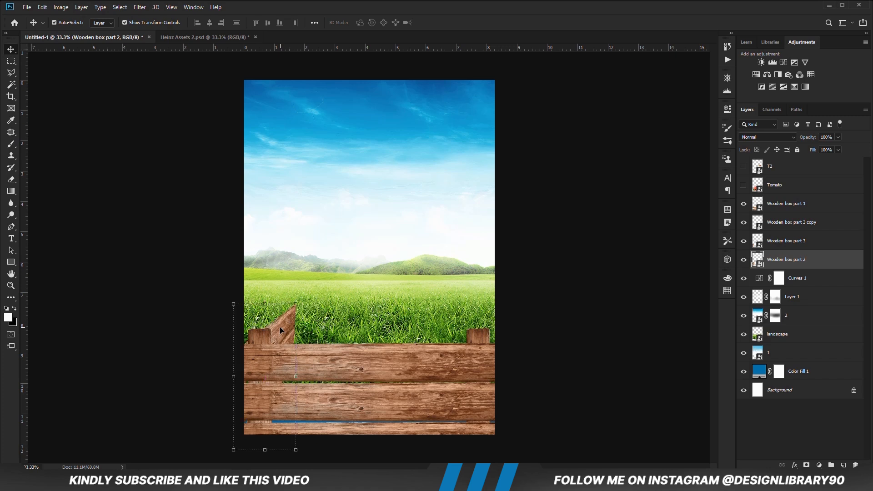
# - Duplicate the slanted side planks, flip the copy horizontally and fit it against the right post
pyautogui.hotkey('ctrl', 'j')
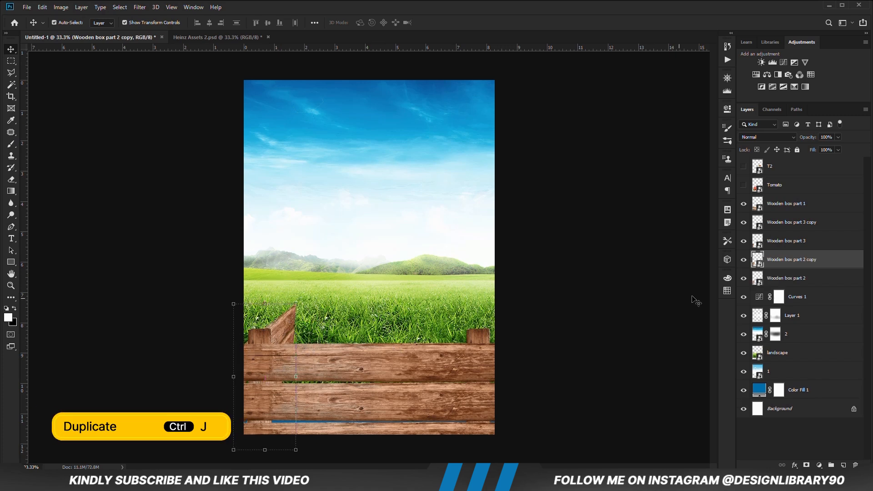
pyautogui.moveTo(279, 334); pyautogui.dragTo(457, 326)
pyautogui.hotkey('ctrl', 't')
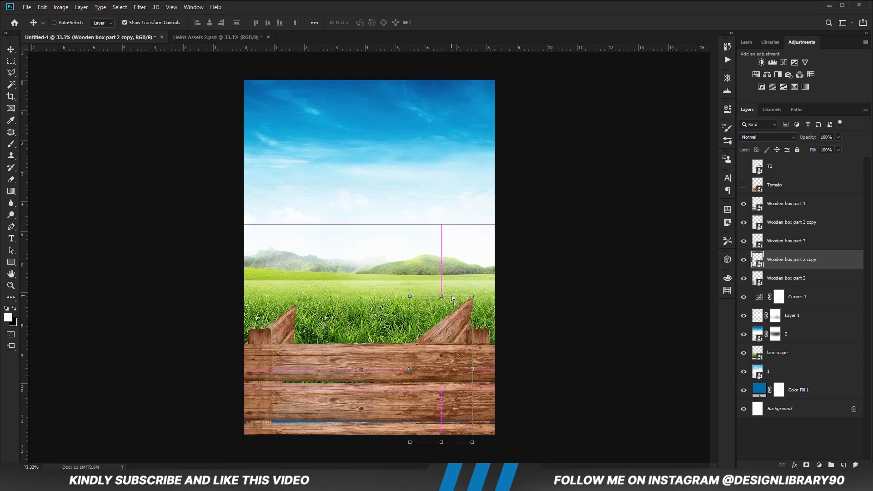
pyautogui.rightClick(442, 237)
pyautogui.click(460, 344)
pyautogui.moveTo(438, 339); pyautogui.dragTo(462, 340)
pyautogui.press('Return')
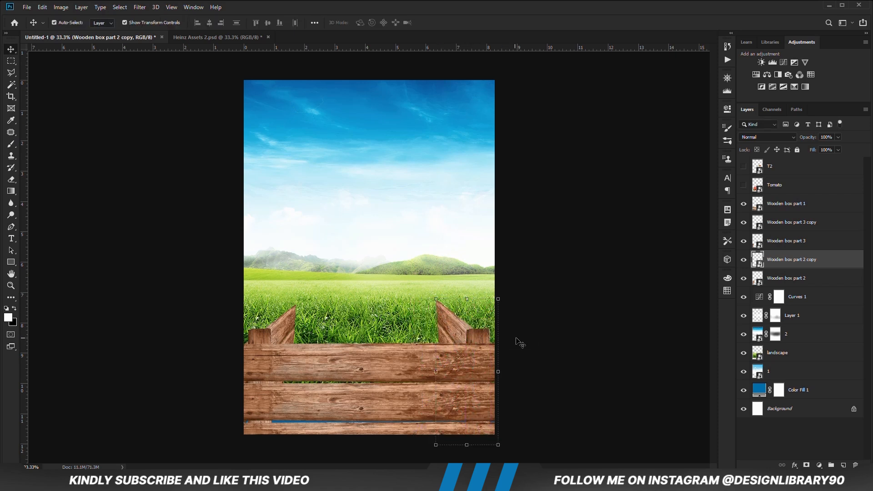
pyautogui.click(521, 342)
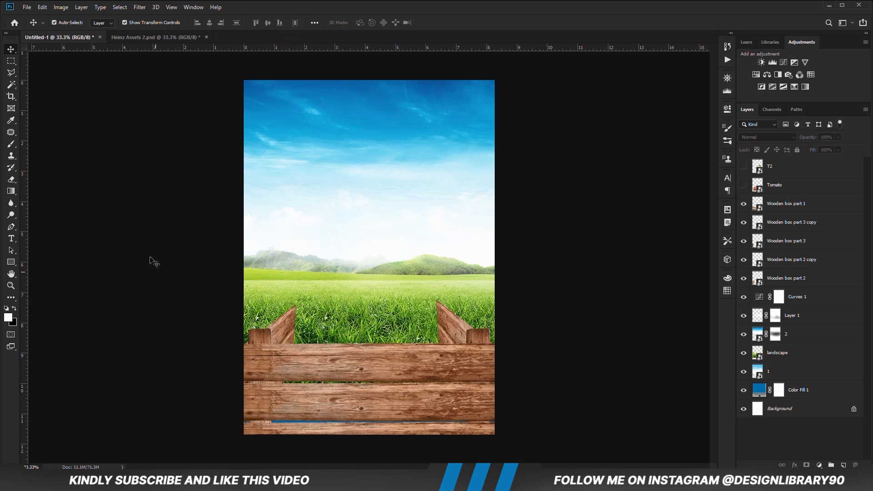
# - Bring the Tomato layer from Heinz Assets 2.psd into Untitled-1, over the wooden box
pyautogui.click(141, 39)
pyautogui.click(537, 338)
pyautogui.moveTo(372, 369); pyautogui.dragTo(340, 318)
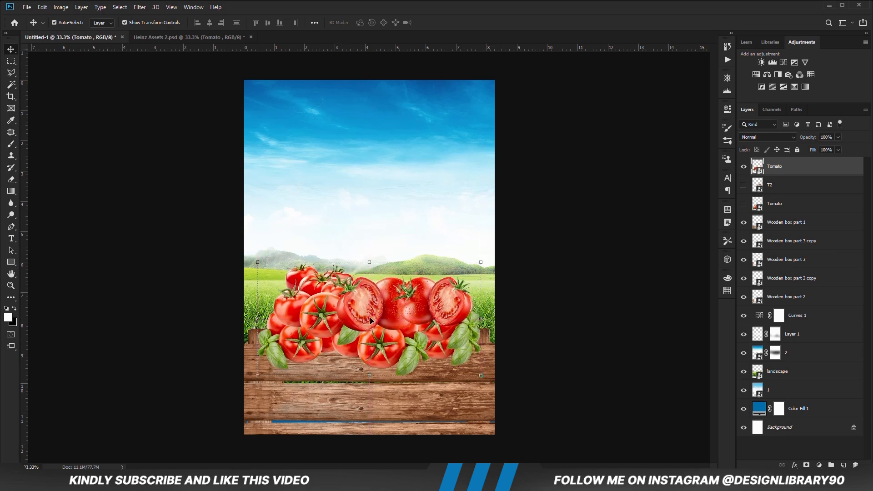
# - Stack the new Tomato layer between Wooden box part 3 and Wooden box part 2 copy, and lower the tomatoes into the box
pyautogui.moveTo(794, 172); pyautogui.dragTo(787, 232)
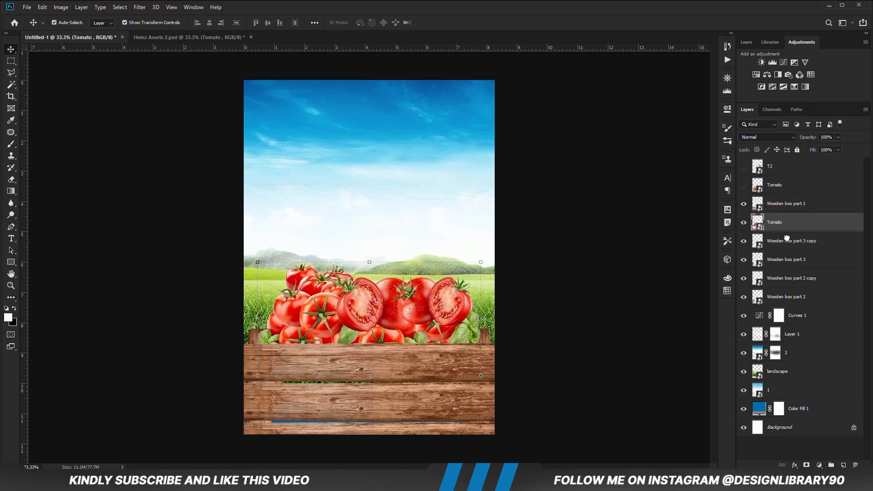
pyautogui.moveTo(384, 322); pyautogui.dragTo(385, 327)
pyautogui.moveTo(814, 229); pyautogui.dragTo(789, 267)
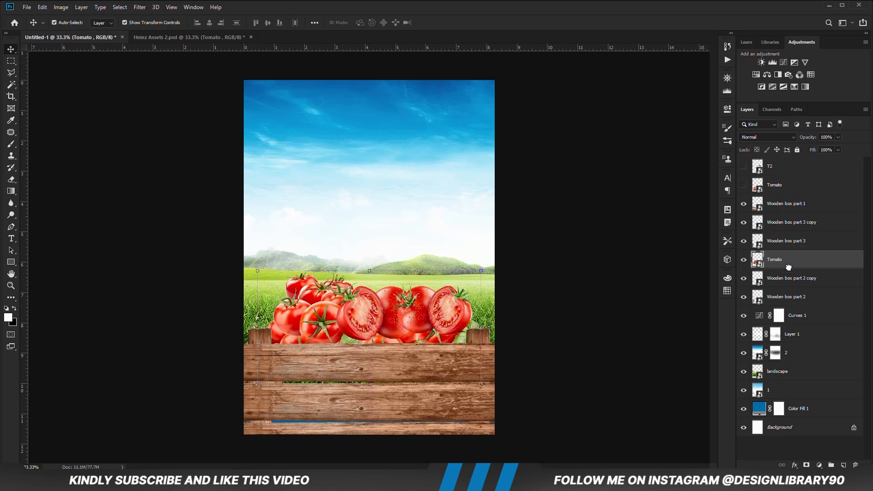
pyautogui.moveTo(390, 324); pyautogui.dragTo(363, 338)
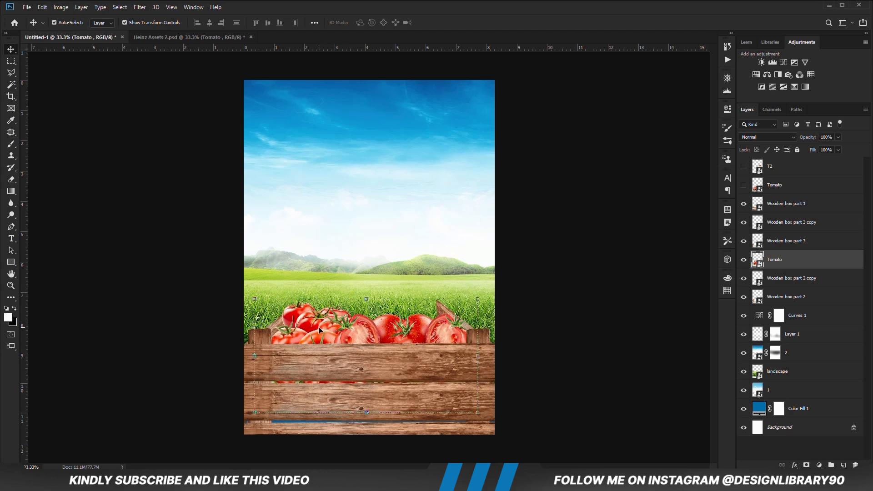
# - Rotate the tomatoes in the box by -0.69° and nudge them slightly down
pyautogui.rightClick(797, 267)
pyautogui.click(714, 181)
pyautogui.hotkey('ctrl', 't')
pyautogui.moveTo(481, 361); pyautogui.dragTo(514, 375)
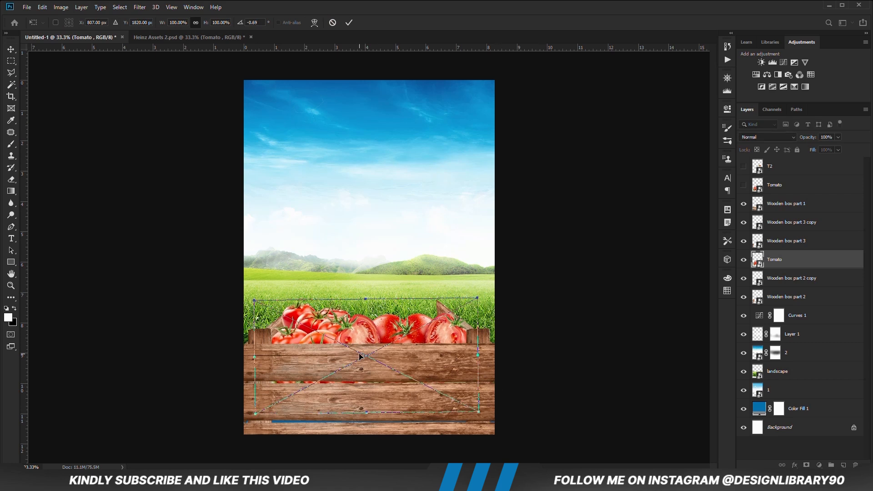
pyautogui.press('Return')
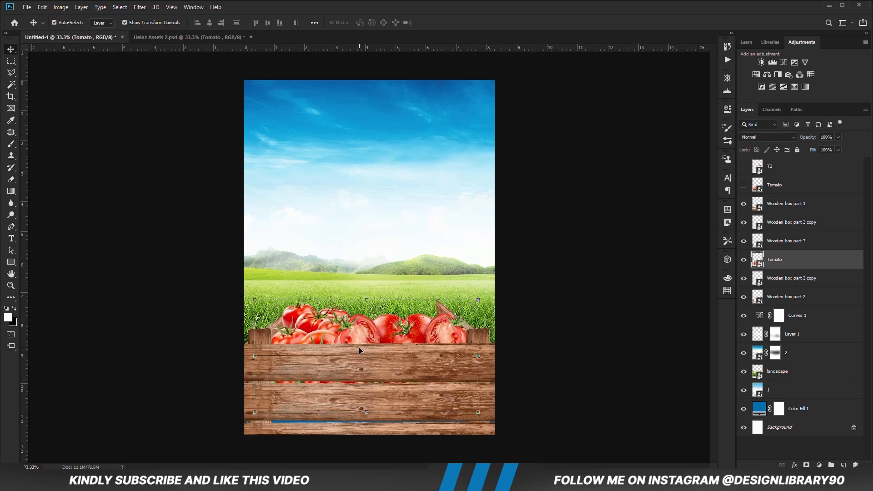
pyautogui.press('Down')
pyautogui.press('Down')
pyautogui.press('Down')
pyautogui.press('Down')
pyautogui.press('Down')
pyautogui.press('Down')
pyautogui.press('Down')
pyautogui.press('Down')
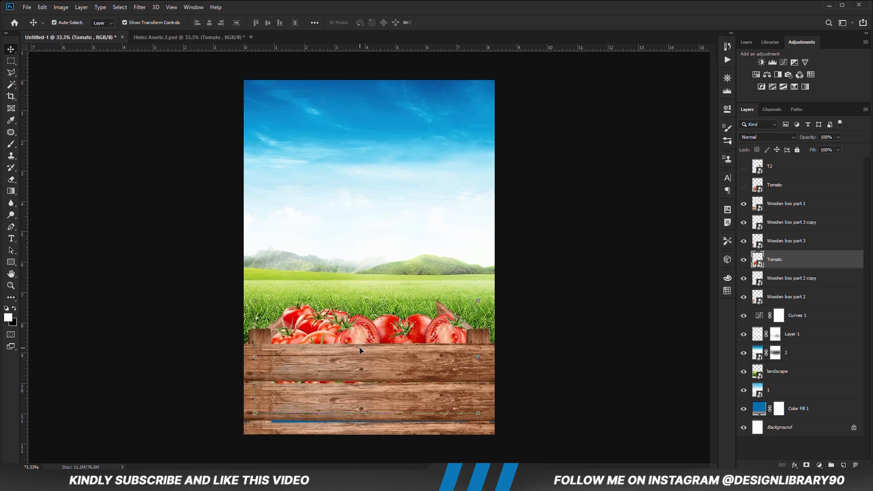
pyautogui.click(525, 320)
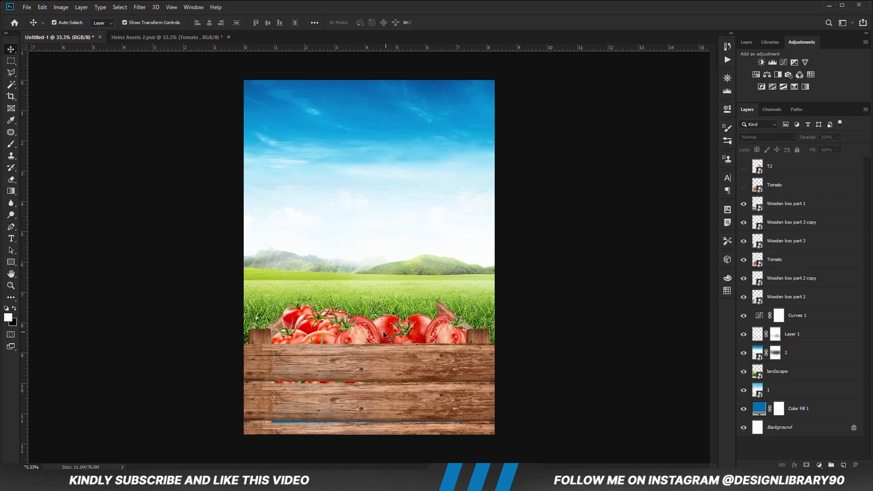
# - Duplicate the Tomato layer, lower the underlying original and enlarge it to about 118% to fill the gaps between the front planks
pyautogui.click(355, 334)
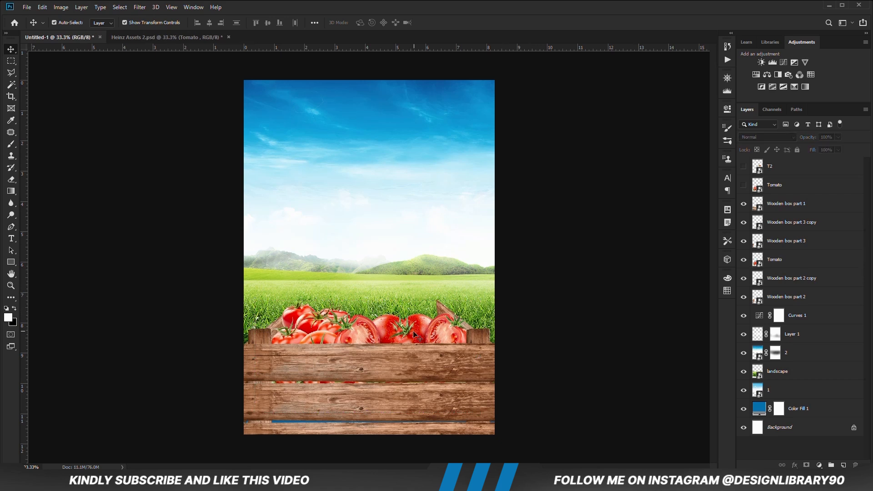
pyautogui.hotkey('ctrl', 'j')
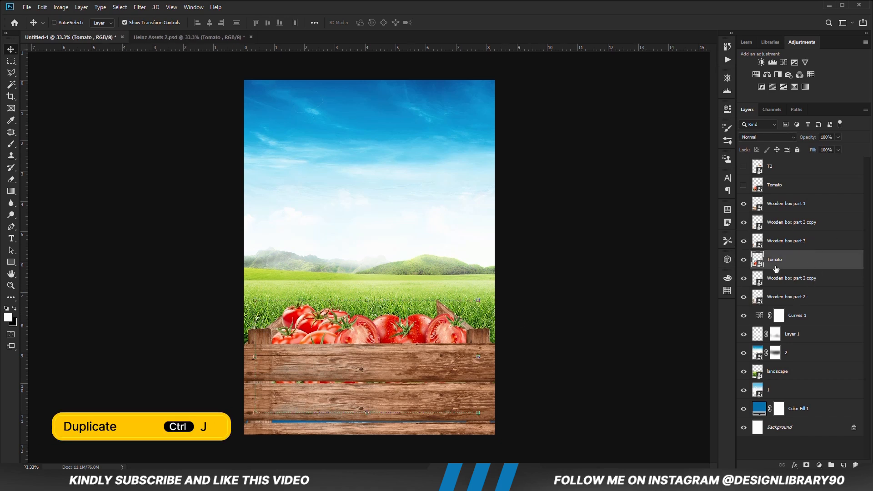
pyautogui.click(796, 279)
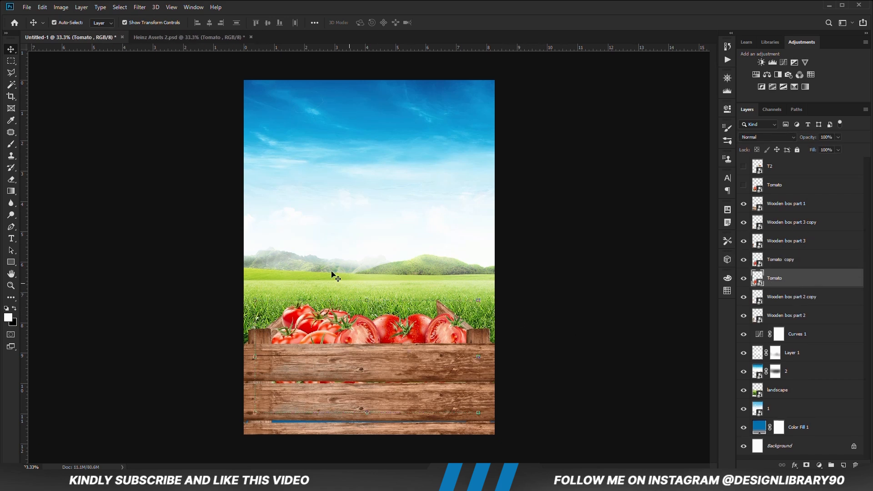
pyautogui.hotkey('ctrl', 't')
pyautogui.moveTo(364, 360); pyautogui.dragTo(364, 409)
pyautogui.moveTo(478, 404); pyautogui.dragTo(498, 404)
pyautogui.moveTo(255, 409); pyautogui.dragTo(237, 412)
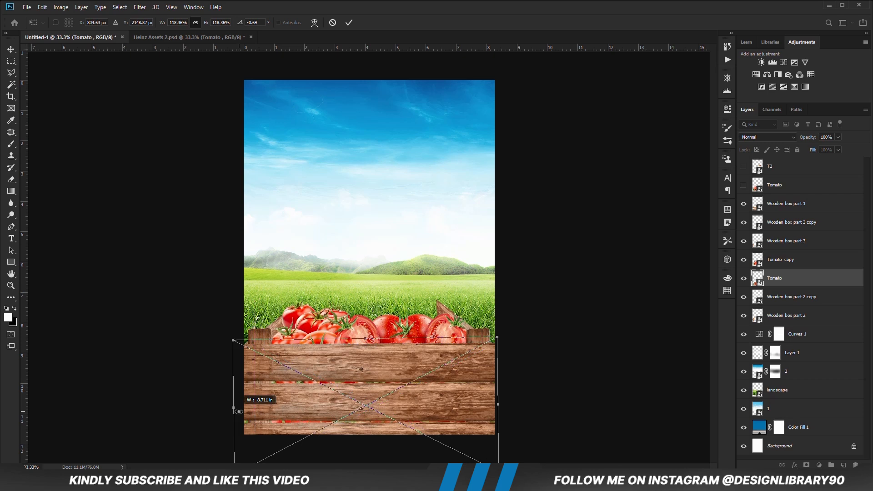
pyautogui.press('Return')
pyautogui.click(525, 341)
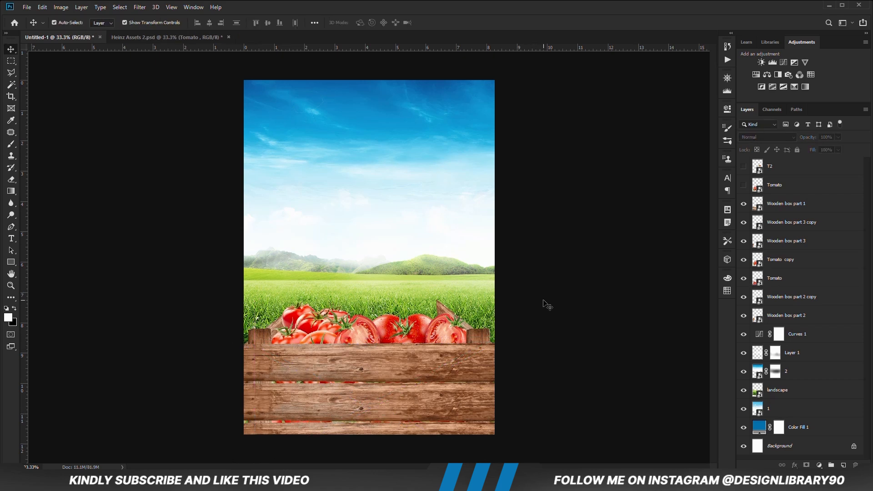
# - Duplicate Wooden box part 1, scale the copy down slightly and move it up over the tomatoes
pyautogui.click(411, 372)
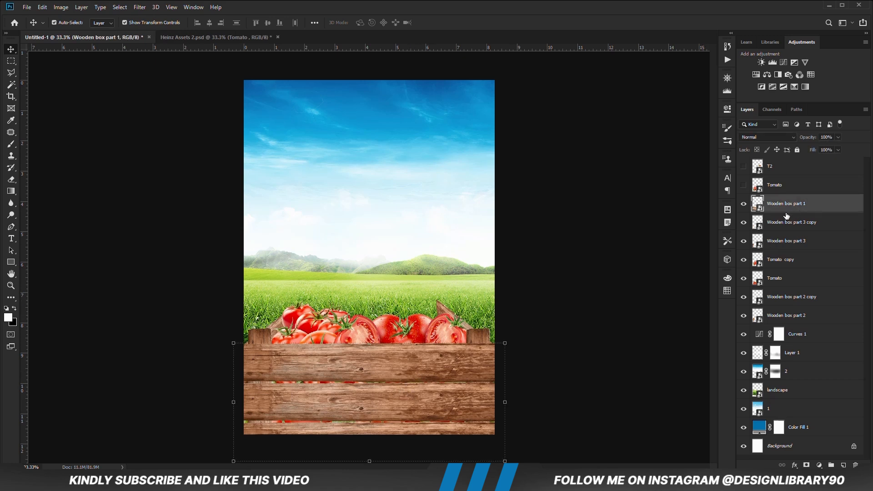
pyautogui.hotkey('ctrl', 'j')
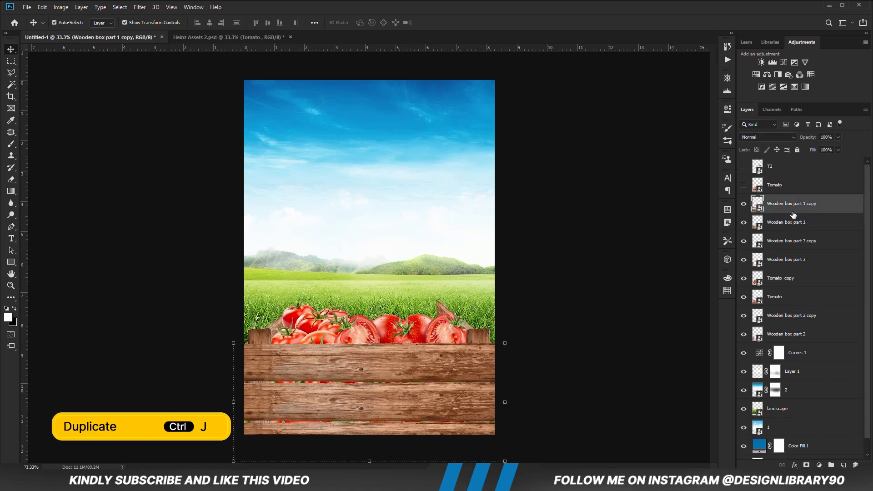
pyautogui.hotkey('ctrl', 't')
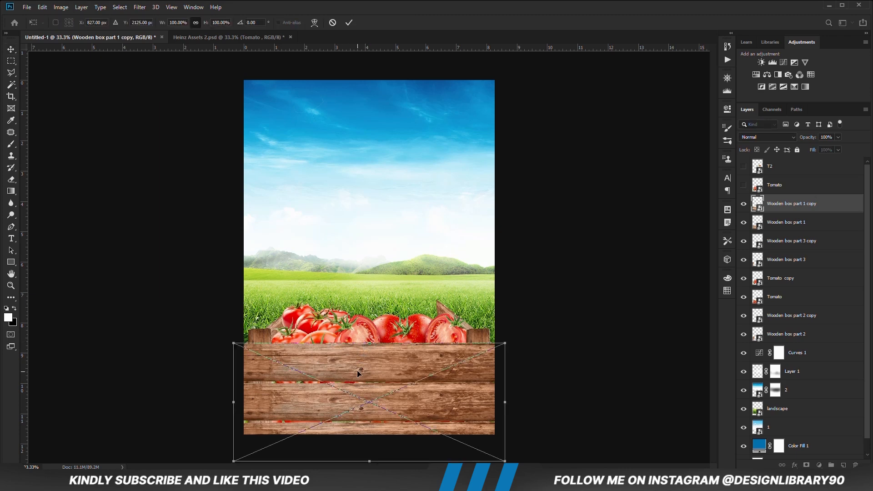
pyautogui.moveTo(483, 392); pyautogui.dragTo(526, 317)
pyautogui.moveTo(449, 325); pyautogui.dragTo(416, 330)
pyautogui.press('Return')
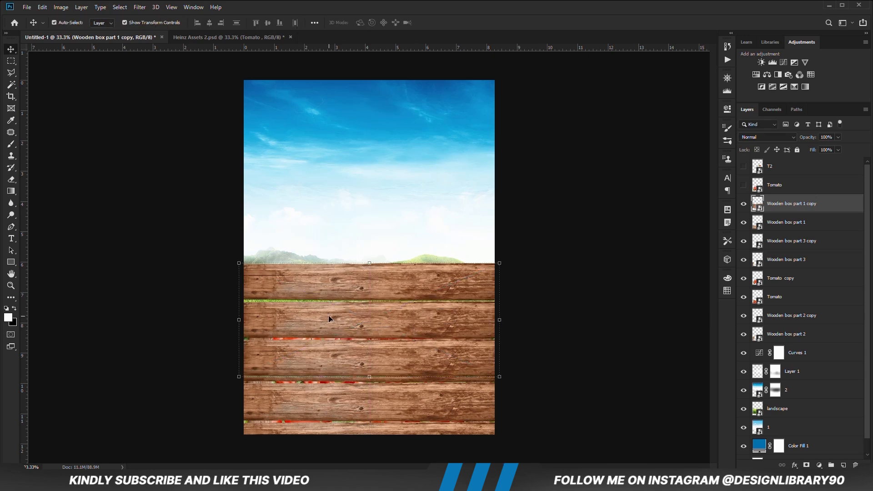
# - Shrink the copied planks from their left and upper edges to about 93% width and 83% height
pyautogui.moveTo(240, 325); pyautogui.dragTo(249, 325)
pyautogui.moveTo(375, 264); pyautogui.dragTo(375, 279)
pyautogui.press('Return')
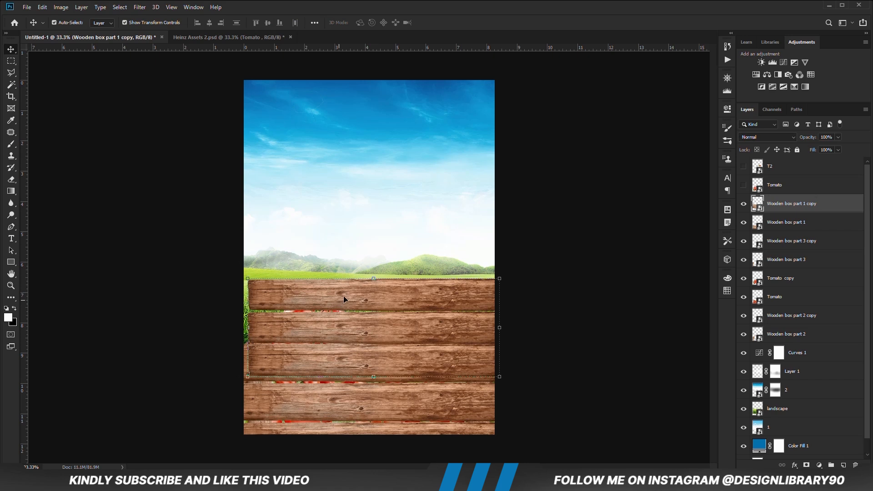
# - Distort the Wooden box part 1 copy planks inward on both sides, leaving grass visible beside them
pyautogui.click(376, 279)
pyautogui.rightClick(379, 294)
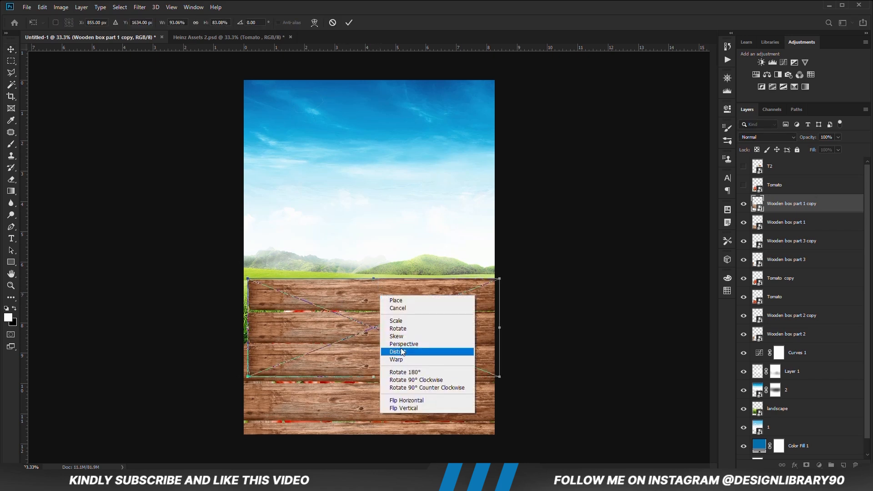
pyautogui.click(400, 352)
pyautogui.moveTo(248, 279); pyautogui.dragTo(267, 280)
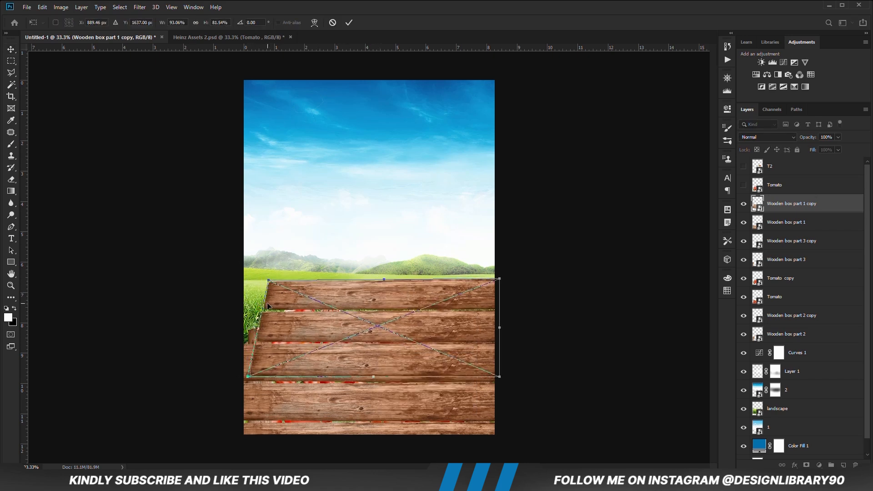
pyautogui.hotkey('ctrl', 'z')
pyautogui.moveTo(244, 326); pyautogui.dragTo(269, 326)
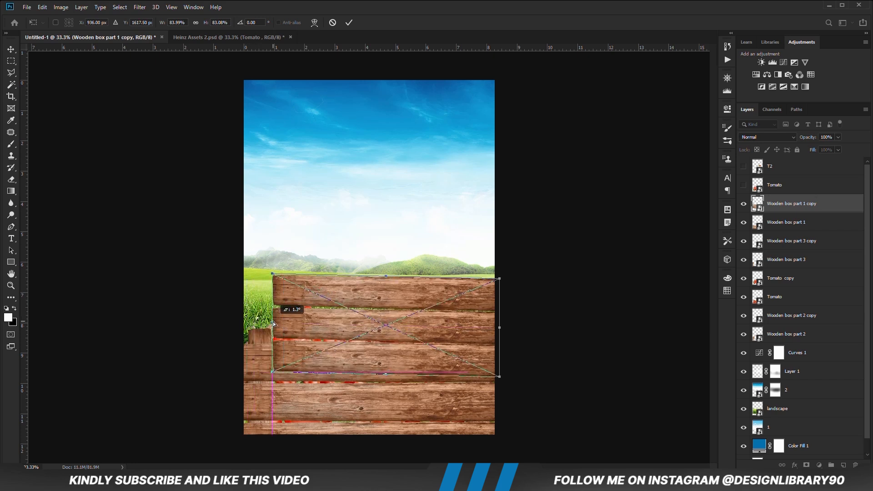
pyautogui.moveTo(500, 331); pyautogui.dragTo(489, 309)
pyautogui.moveTo(274, 326); pyautogui.dragTo(279, 326)
pyautogui.press('Return')
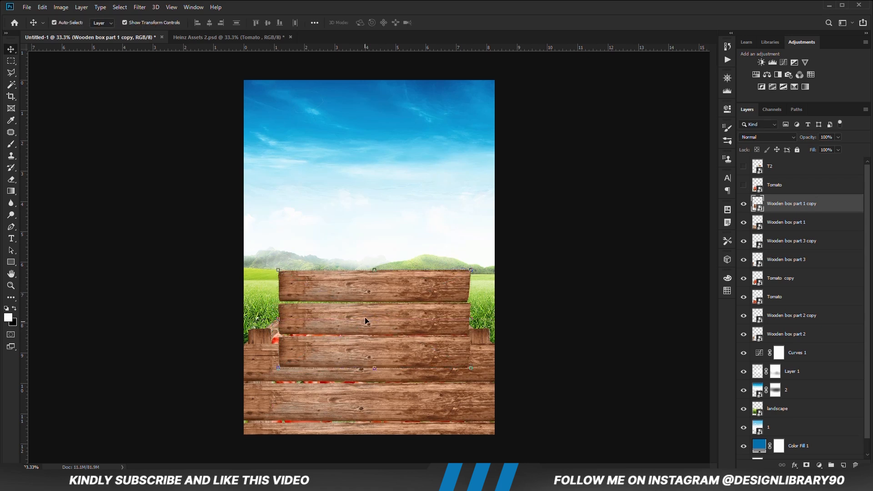
# - Place the Wooden box part 1 copy layer beneath both Tomato layers and lower the planks behind the tomatoes
pyautogui.moveTo(370, 297); pyautogui.dragTo(366, 304)
pyautogui.moveTo(784, 211); pyautogui.dragTo(782, 295)
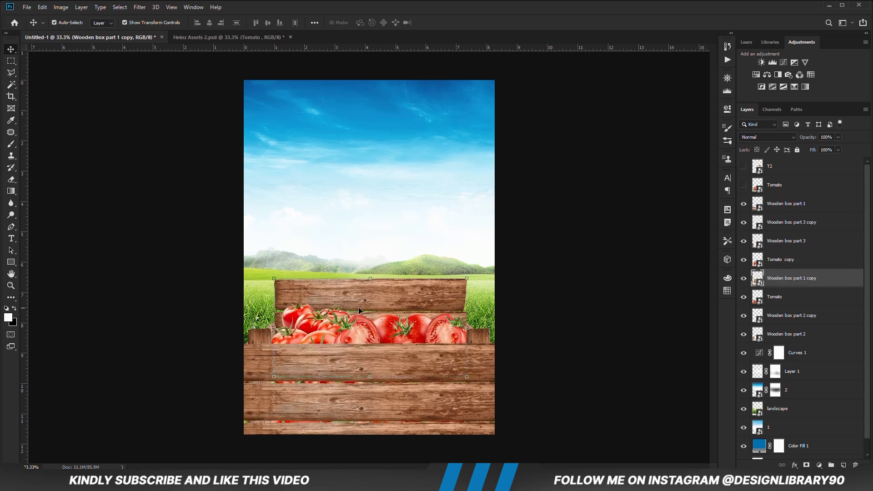
pyautogui.moveTo(390, 291); pyautogui.dragTo(393, 312)
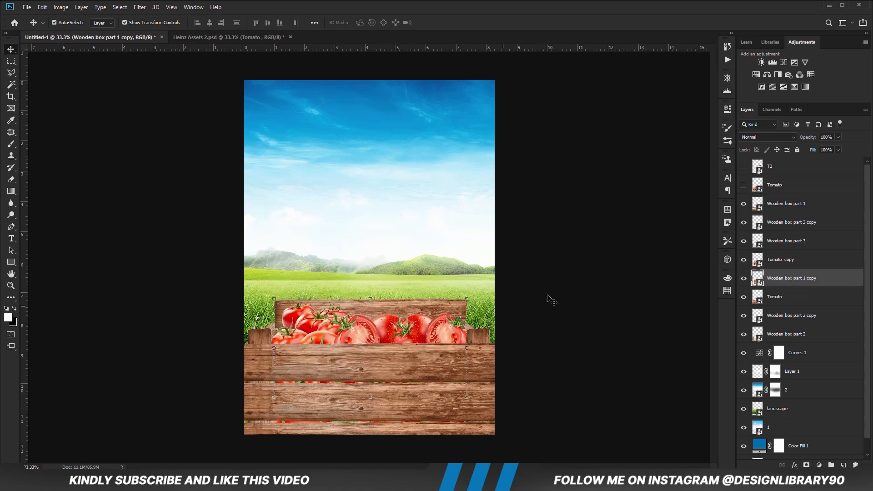
pyautogui.moveTo(788, 284)
pyautogui.mouseDown()
pyautogui.moveTo(792, 337)
pyautogui.moveTo(793, 293)
pyautogui.mouseUp()
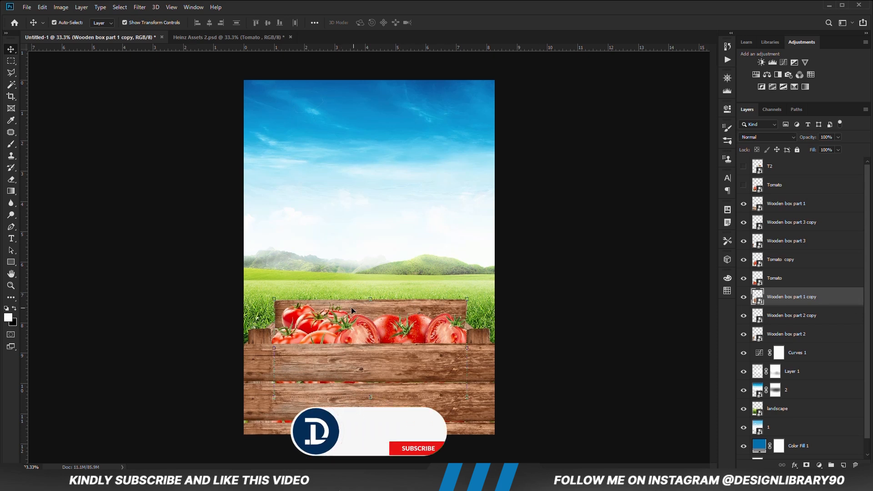
pyautogui.moveTo(388, 313)
pyautogui.mouseDown()
pyautogui.moveTo(387, 323)
pyautogui.moveTo(387, 298)
pyautogui.moveTo(375, 315)
pyautogui.mouseUp()
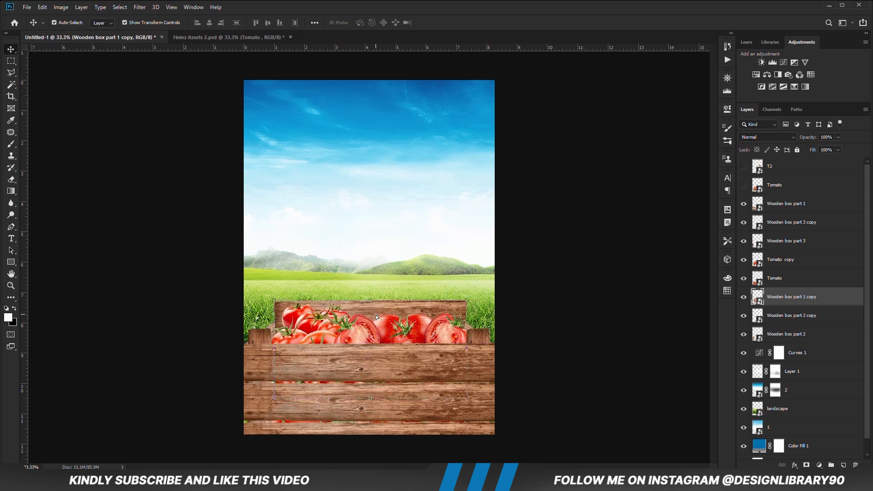
# - Distort the rear planks inward at both ends to about 59% width so they taper into perspective
pyautogui.hotkey('ctrl', 't')
pyautogui.rightClick(286, 309)
pyautogui.click(346, 363)
pyautogui.moveTo(275, 352); pyautogui.dragTo(287, 342)
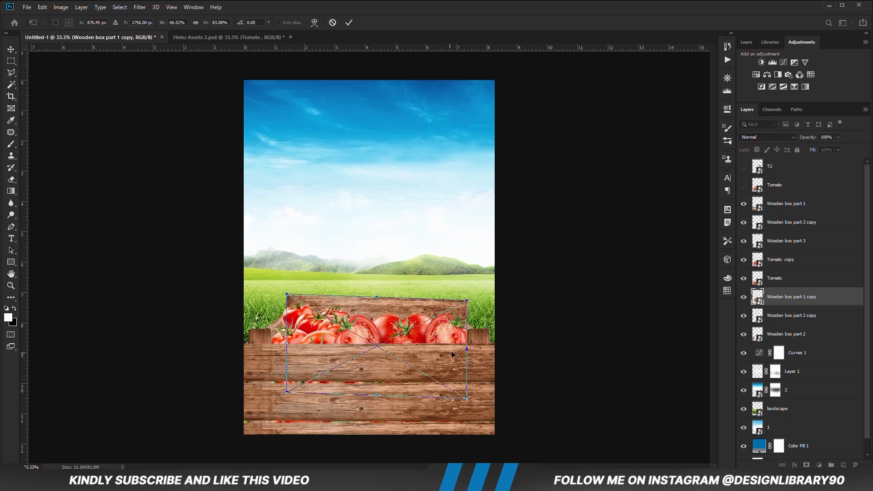
pyautogui.moveTo(465, 345); pyautogui.dragTo(446, 333)
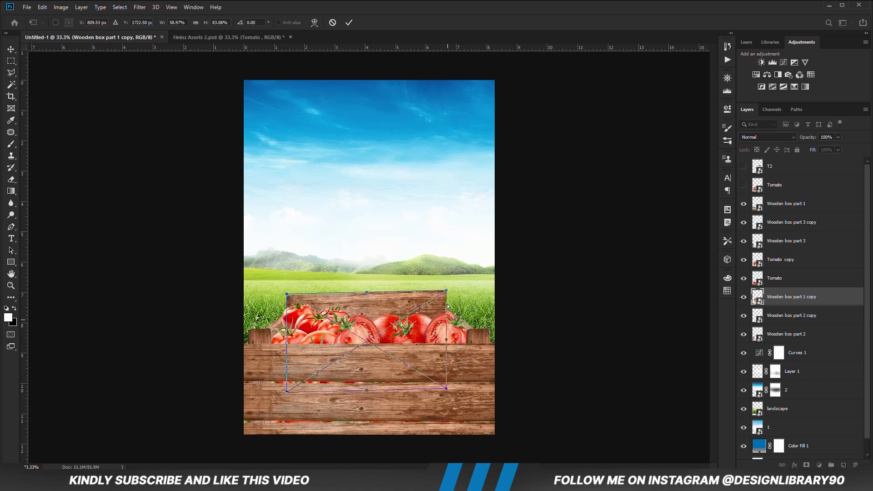
pyautogui.moveTo(446, 293); pyautogui.dragTo(446, 295)
pyautogui.press('Return')
# - Lower the narrowed rear planks so only their top board shows above the tomatoes
pyautogui.moveTo(369, 305); pyautogui.dragTo(370, 315)
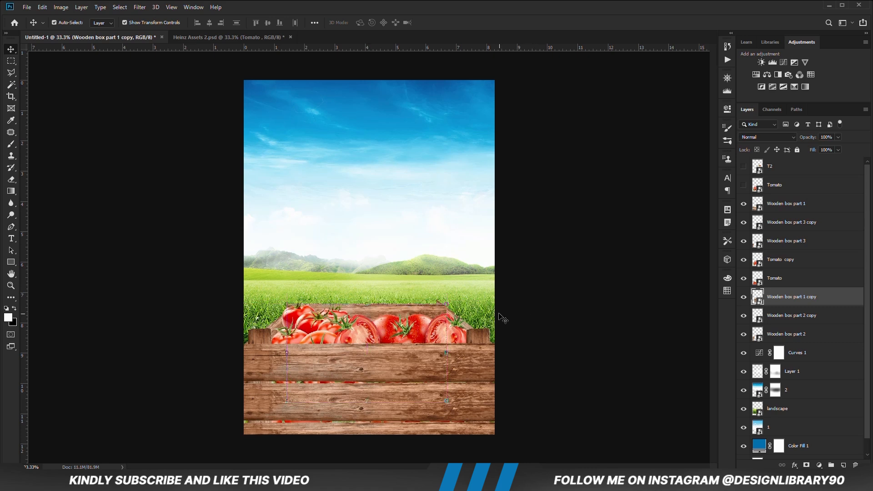
pyautogui.hotkey('shift', 'Up')
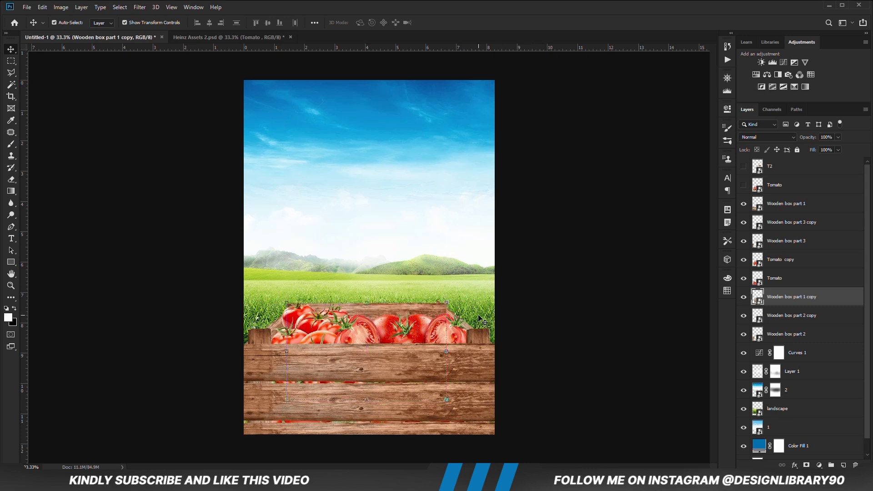
pyautogui.click(594, 306)
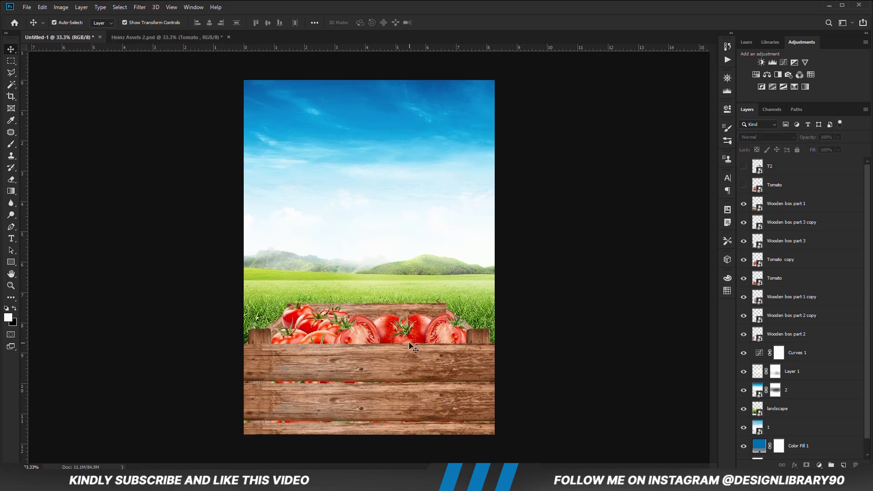
pyautogui.click(377, 313)
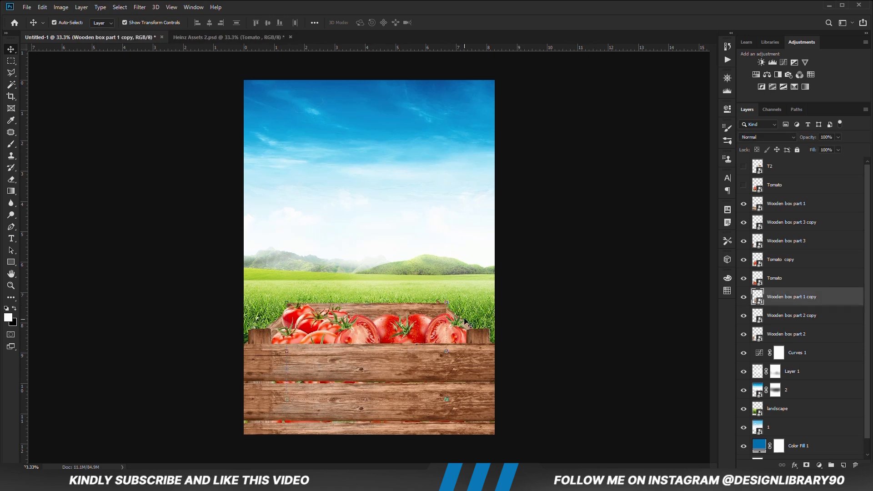
pyautogui.click(548, 323)
# - Distort Wooden box part 2 copy, moving the inner upper corner of the crate's right side slightly down and outward
pyautogui.click(467, 331)
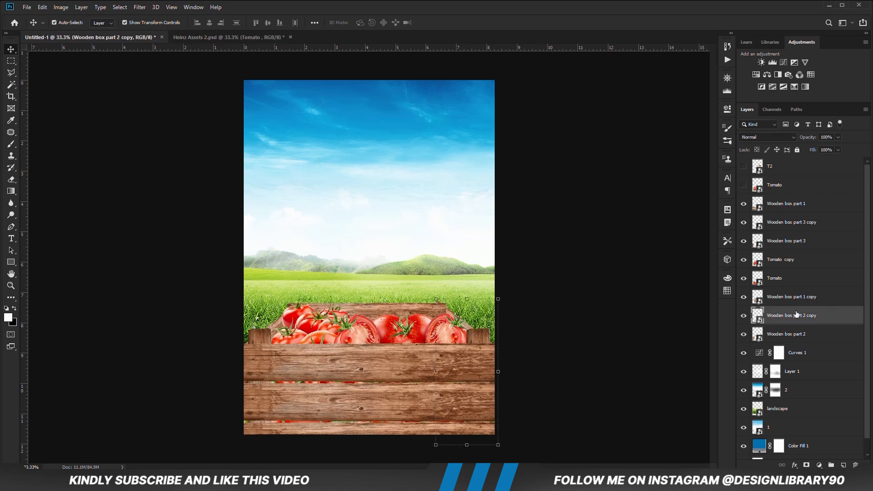
pyautogui.click(744, 316)
pyautogui.hotkey('ctrl', 't')
pyautogui.rightClick(462, 320)
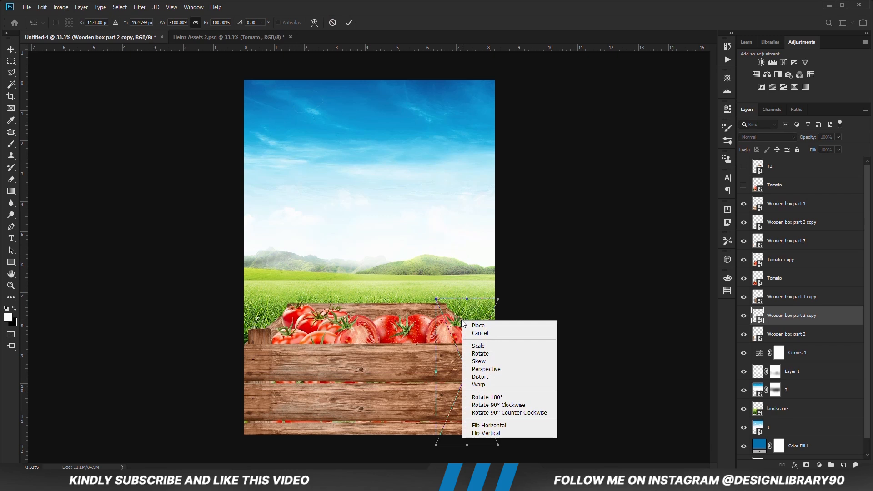
pyautogui.click(500, 379)
pyautogui.moveTo(435, 299); pyautogui.dragTo(443, 305)
pyautogui.press('Return')
pyautogui.click(528, 306)
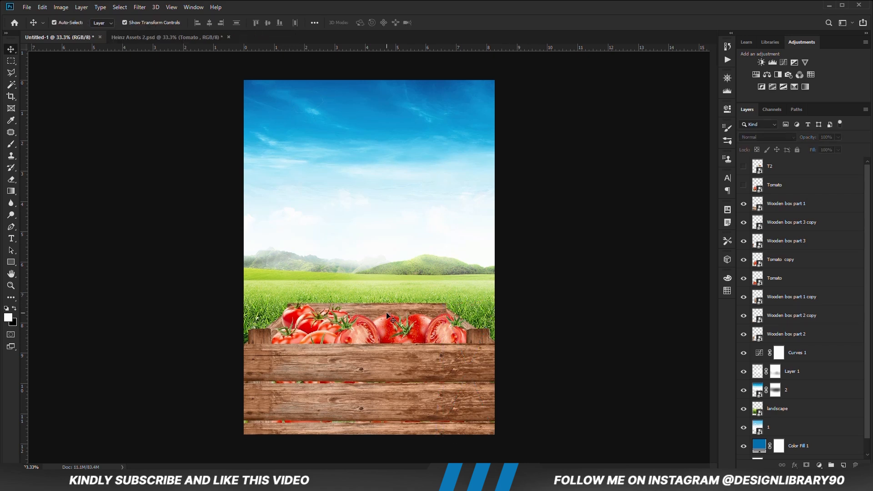
pyautogui.click(367, 313)
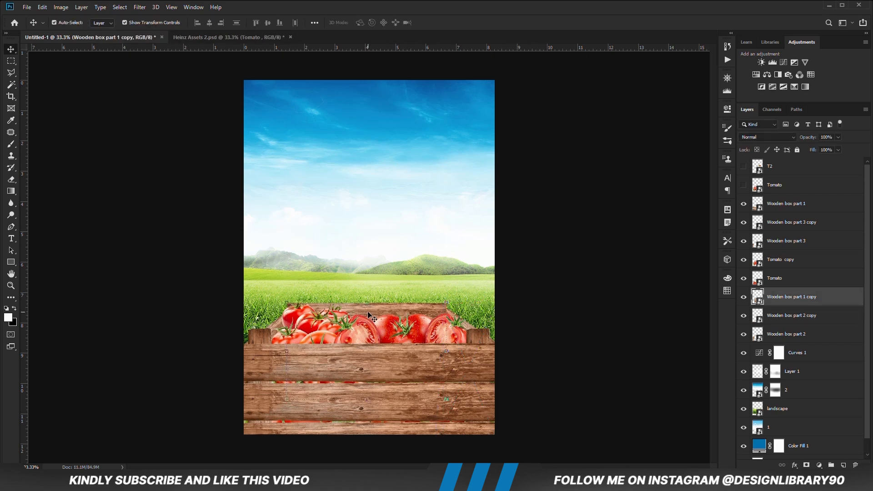
pyautogui.click(574, 320)
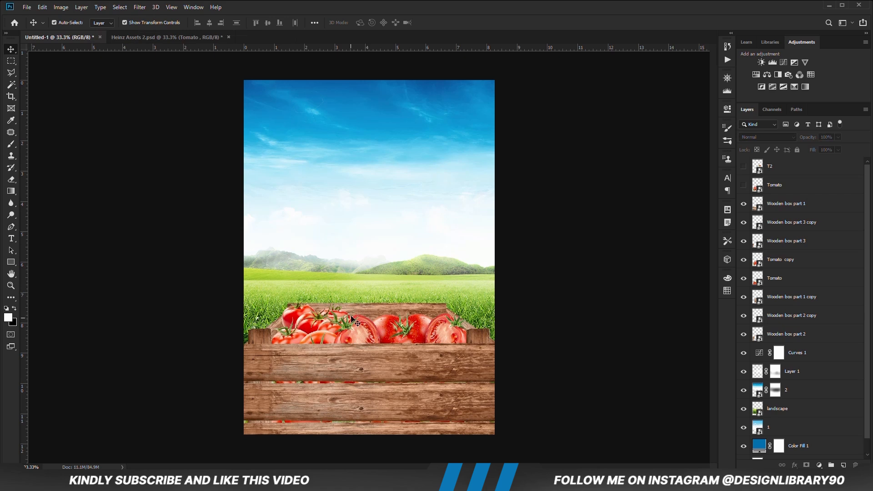
# - Duplicate the crate's front right post, move the copy to the rear left corner and place its layer beneath the Tomato layers
pyautogui.click(480, 338)
pyautogui.hotkey('ctrl', 'j')
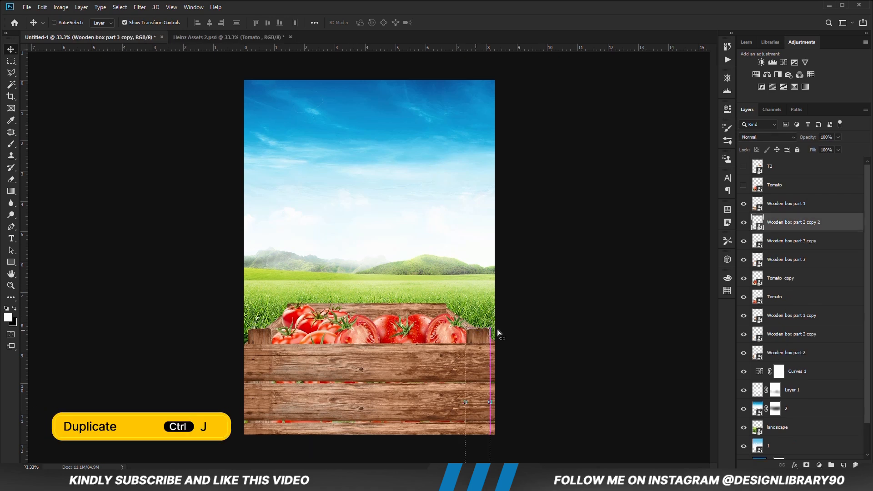
pyautogui.moveTo(475, 340); pyautogui.dragTo(295, 309)
pyautogui.moveTo(801, 223); pyautogui.dragTo(795, 313)
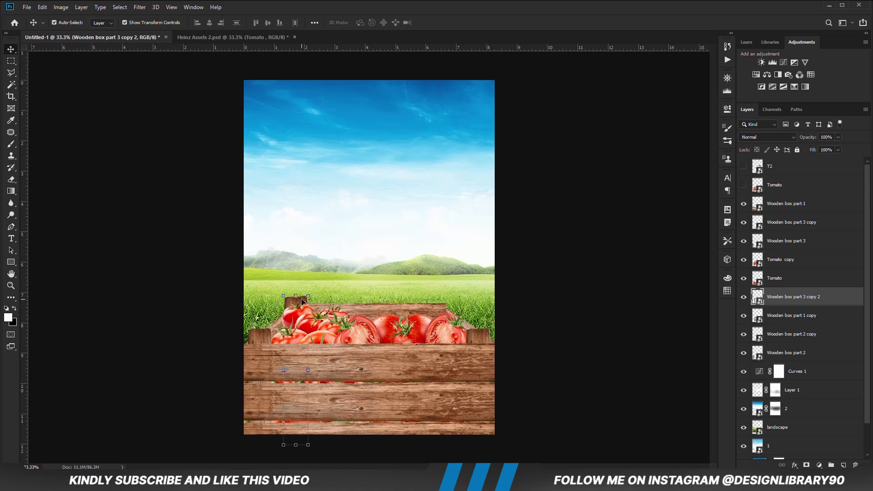
pyautogui.click(389, 314)
pyautogui.click(605, 317)
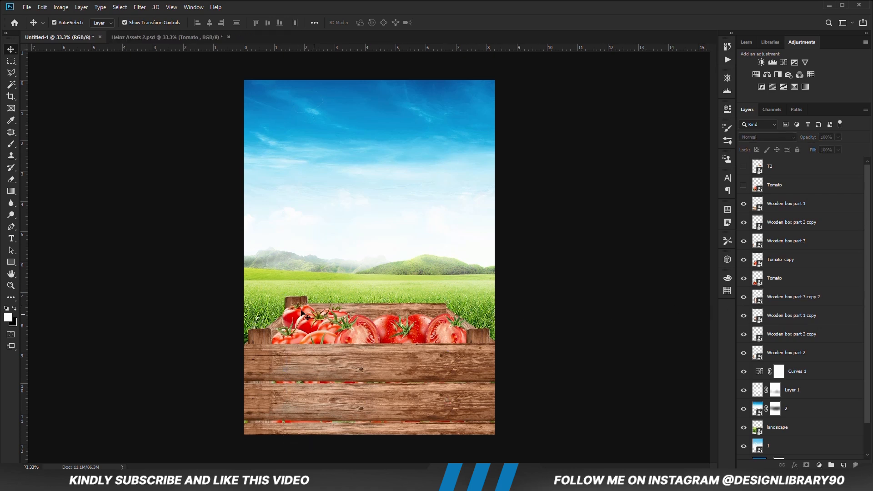
# - Nudge the rear left post up slightly, duplicate it and move the copy straight across to the crate's rear right corner
pyautogui.click(300, 304)
pyautogui.press('Up')
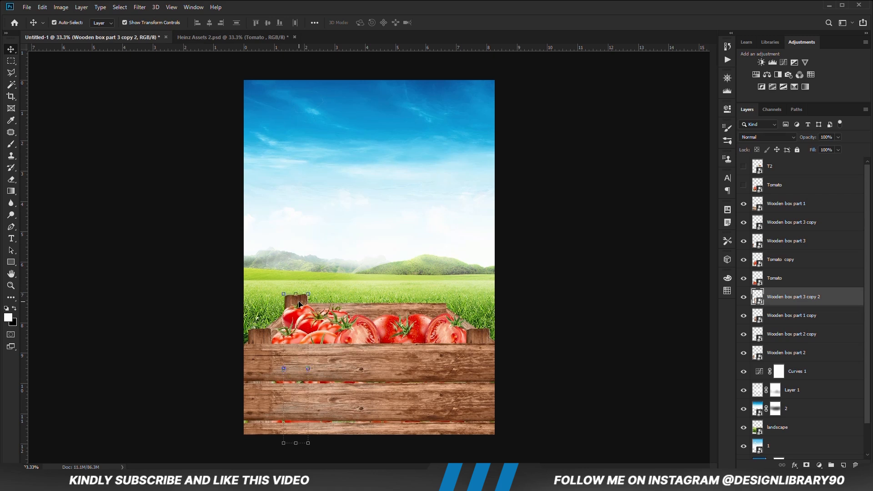
pyautogui.hotkey('ctrl', 'j')
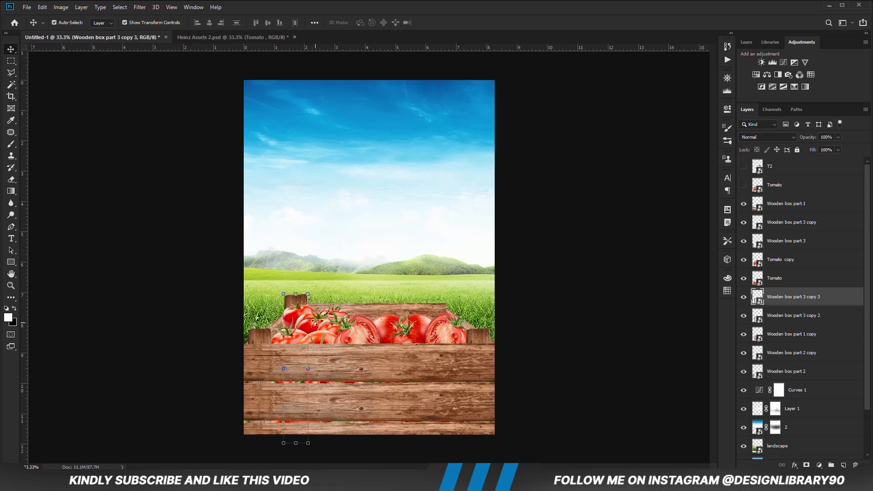
pyautogui.moveTo(297, 304); pyautogui.dragTo(442, 303)
pyautogui.click(512, 321)
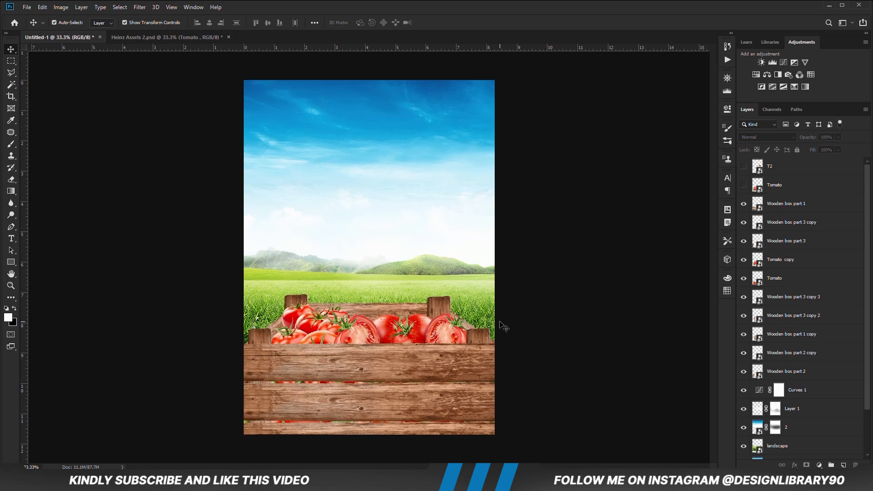
# - Distort the rear planks by lowering both upper corners so their top edge sits below the tops of the rear posts
pyautogui.click(432, 305)
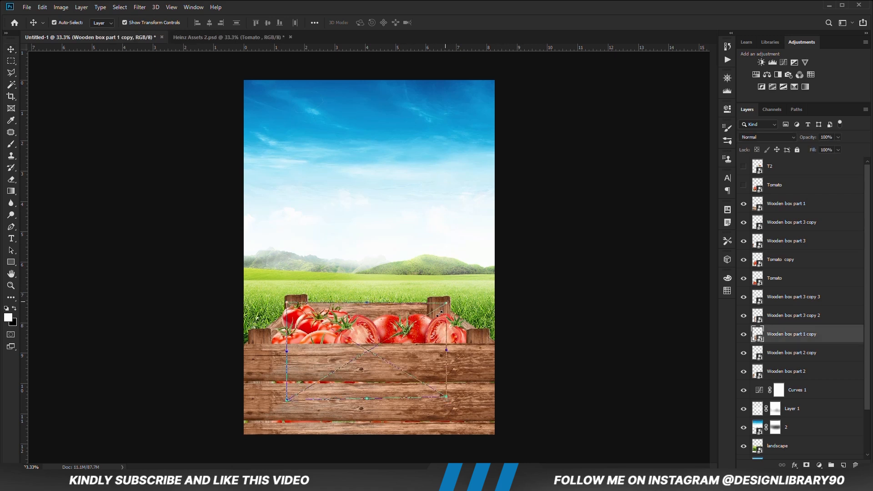
pyautogui.rightClick(439, 314)
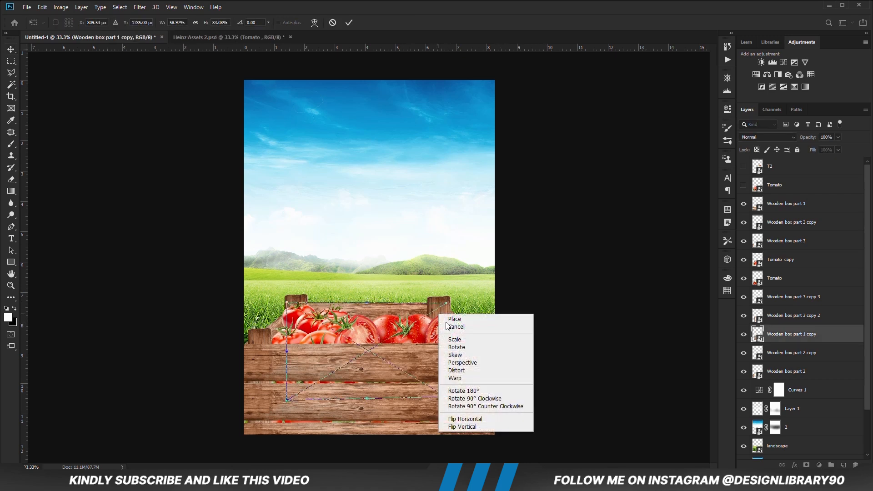
pyautogui.click(467, 375)
pyautogui.moveTo(447, 303); pyautogui.dragTo(446, 309)
pyautogui.moveTo(288, 304); pyautogui.dragTo(288, 306)
pyautogui.press('Return')
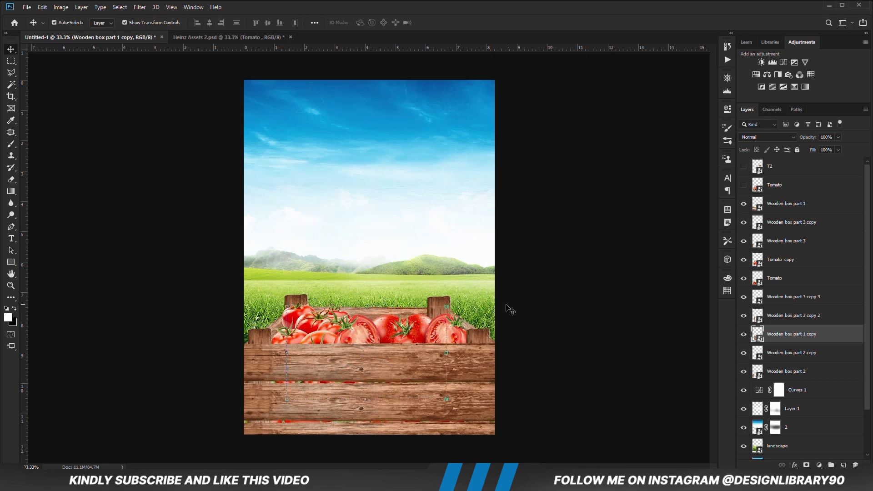
pyautogui.click(532, 318)
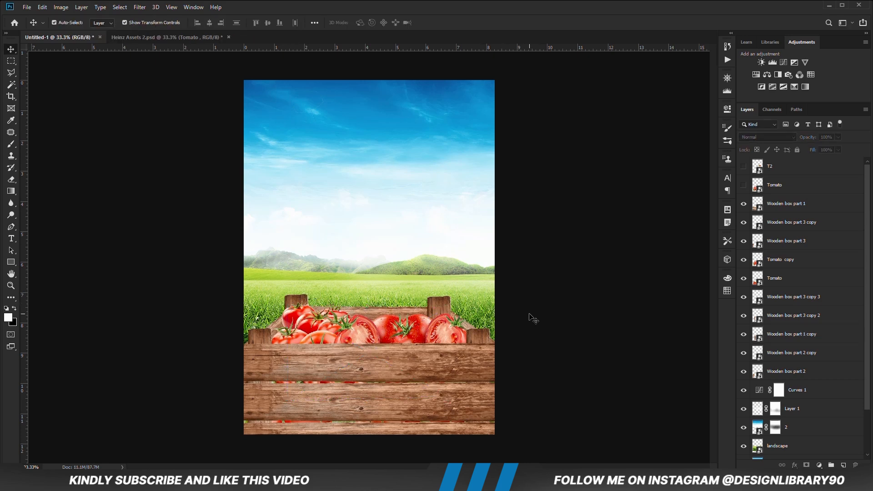
# - Distort the Tomato copy layer, lowering its upper left corner and slightly raising its upper right corner
pyautogui.hotkey('ctrl', '-')
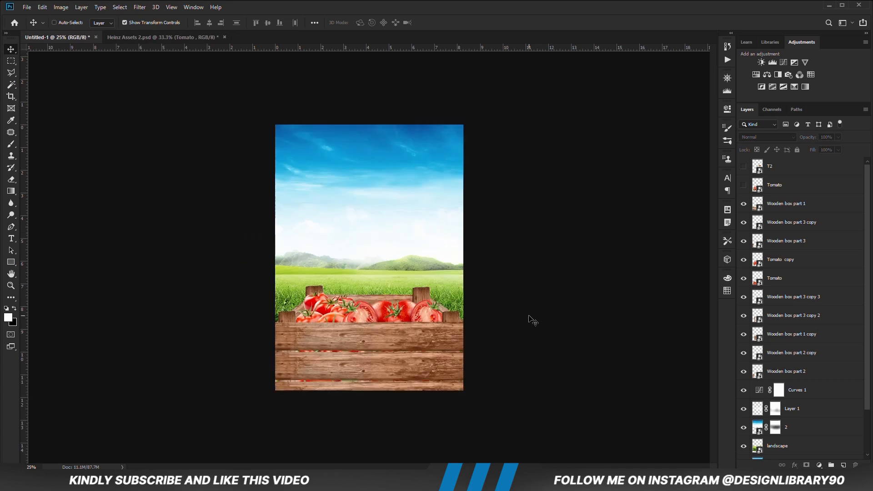
pyautogui.hotkey('ctrl', '+')
pyautogui.keyDown('ctrl'); pyautogui.click(353, 331); pyautogui.keyUp('ctrl')
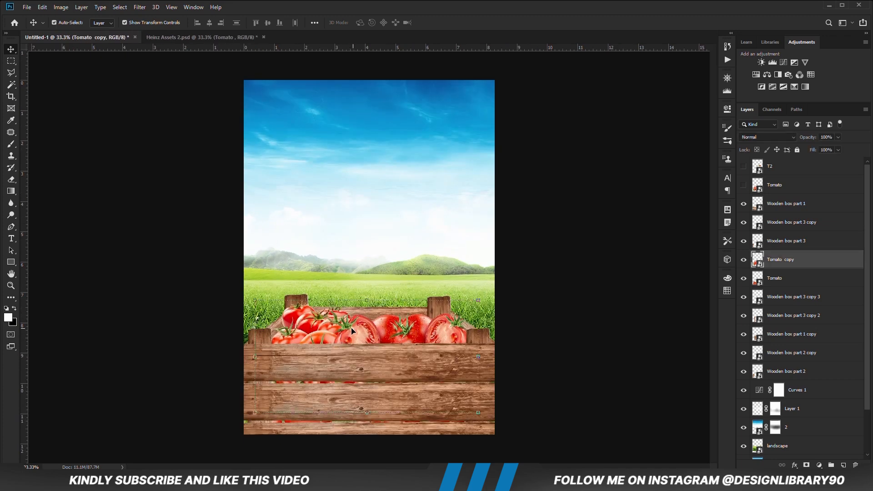
pyautogui.hotkey('ctrl', 't')
pyautogui.rightClick(321, 311)
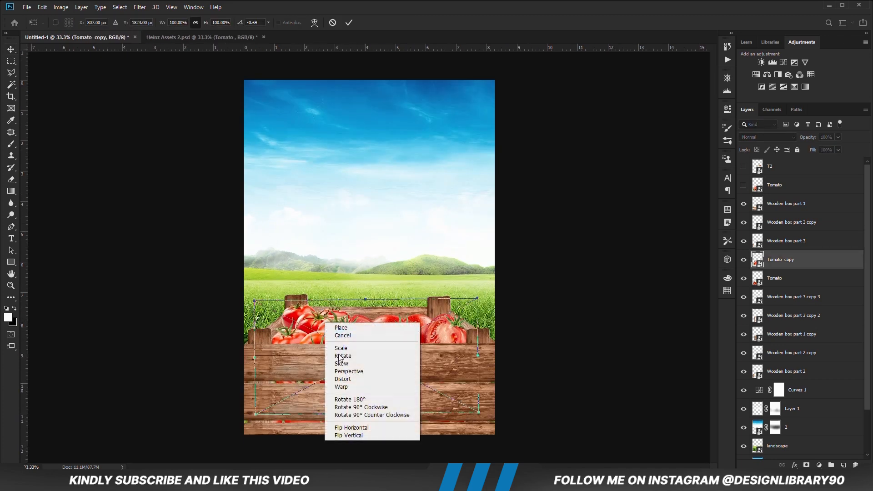
pyautogui.click(346, 377)
pyautogui.moveTo(256, 303); pyautogui.dragTo(259, 309)
pyautogui.moveTo(477, 301); pyautogui.dragTo(479, 297)
pyautogui.press('Return')
pyautogui.click(570, 323)
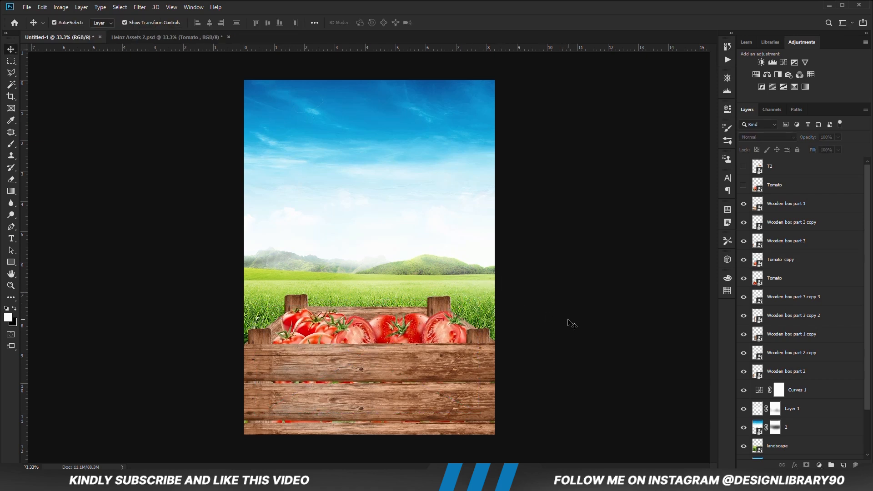
# - Copy the Heinz ketchup bottle from Heinz Assets 2.psd into the poster and centre it roughly above the crate
pyautogui.click(130, 37)
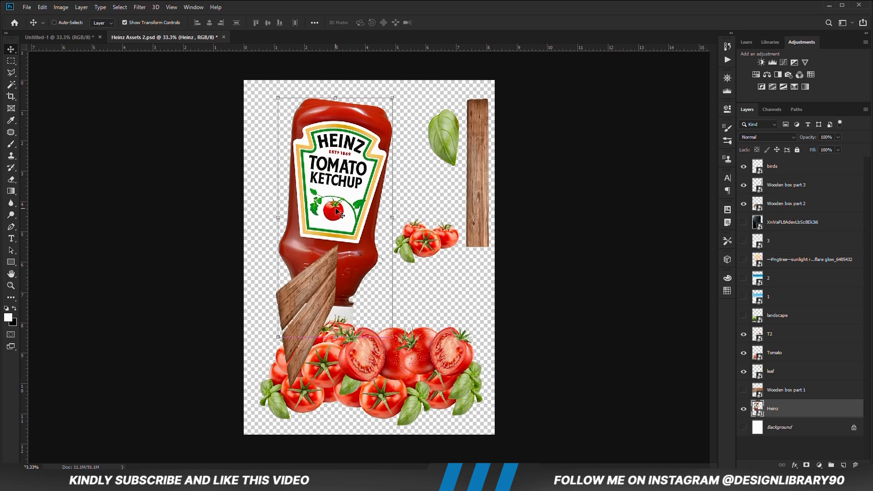
pyautogui.click(73, 37)
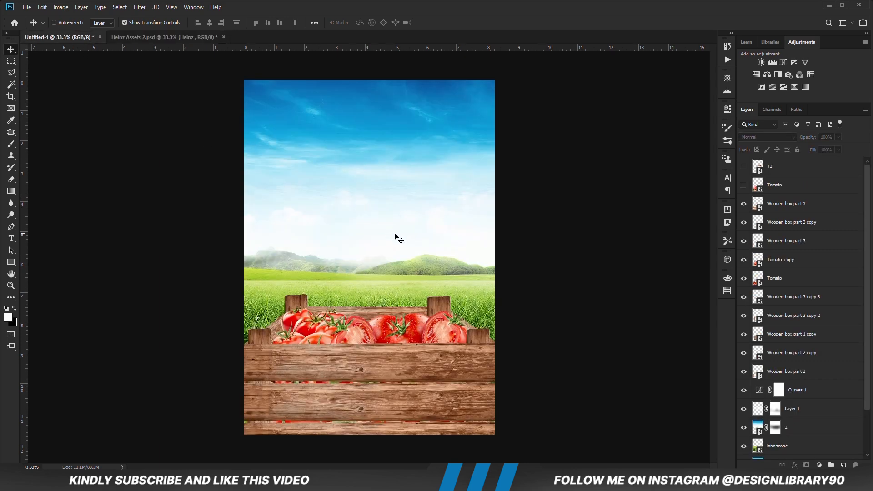
pyautogui.hotkey('ctrl', 'v')
pyautogui.moveTo(363, 296); pyautogui.dragTo(377, 289)
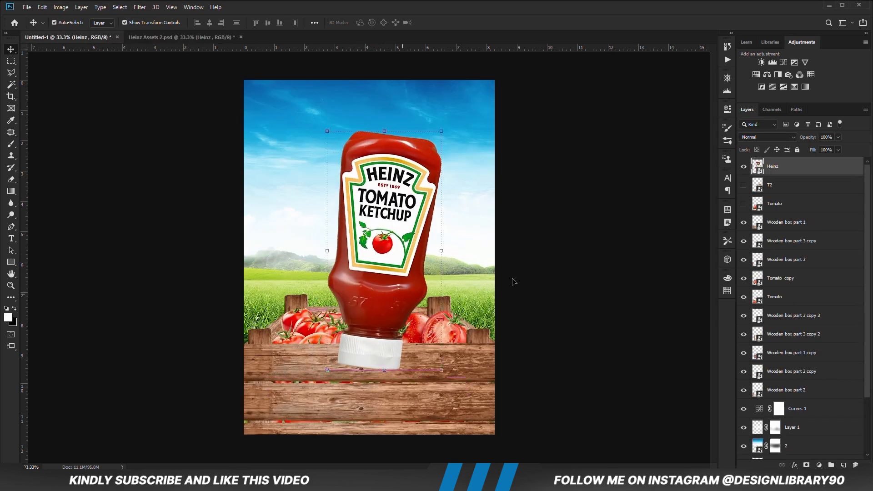
# - Place the Heinz layer directly beneath the Tomato layers and nudge the bottle slightly down and left into the tomatoes
pyautogui.moveTo(794, 172); pyautogui.dragTo(781, 307)
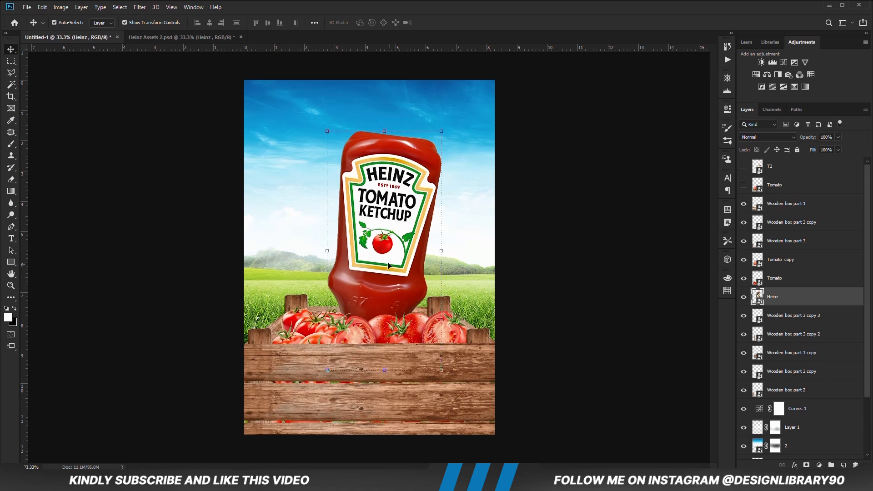
pyautogui.moveTo(393, 266); pyautogui.dragTo(394, 271)
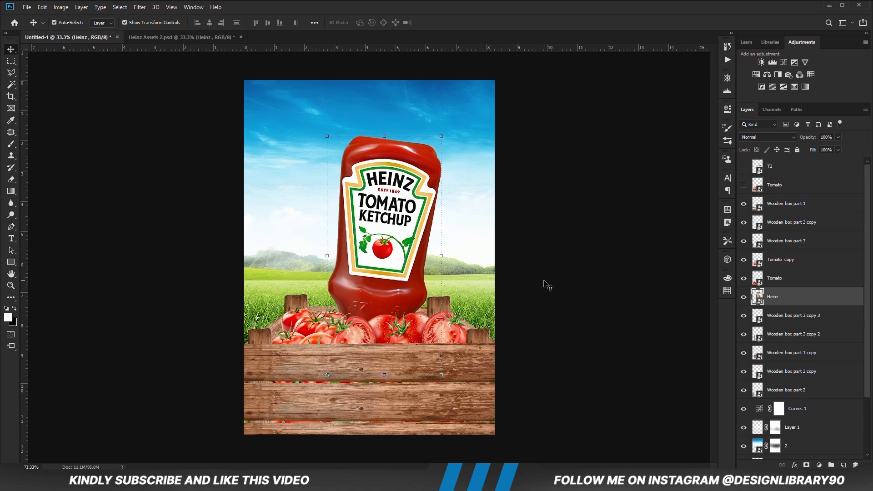
pyautogui.moveTo(388, 282); pyautogui.dragTo(380, 284)
pyautogui.click(540, 303)
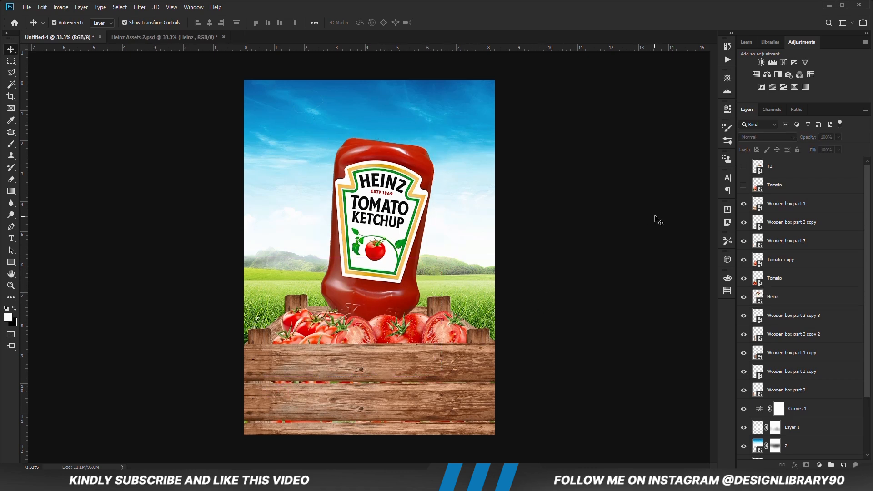
# - Show the hidden T2 tomatoes, move them down to the bottle's lower right side and place their layer beneath the Heinz layer
pyautogui.click(787, 187)
pyautogui.click(743, 185)
pyautogui.click(743, 185)
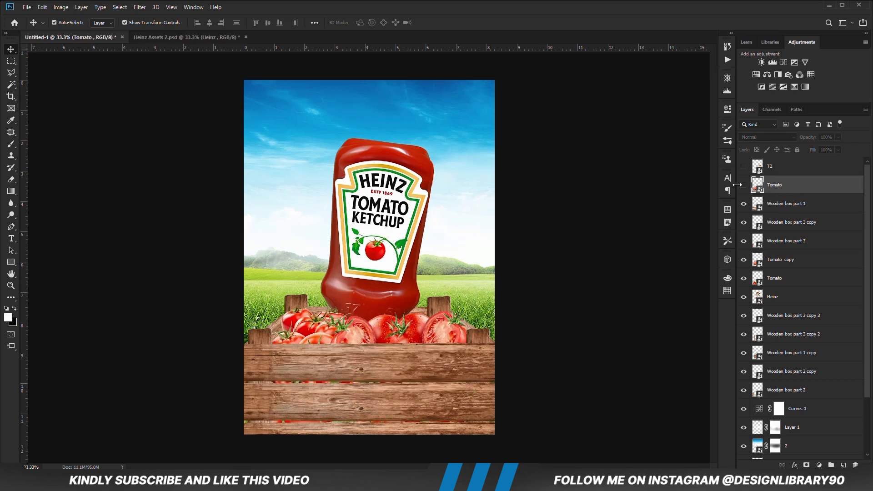
pyautogui.click(744, 166)
pyautogui.click(791, 166)
pyautogui.moveTo(427, 245); pyautogui.dragTo(418, 314)
pyautogui.moveTo(791, 172); pyautogui.dragTo(780, 305)
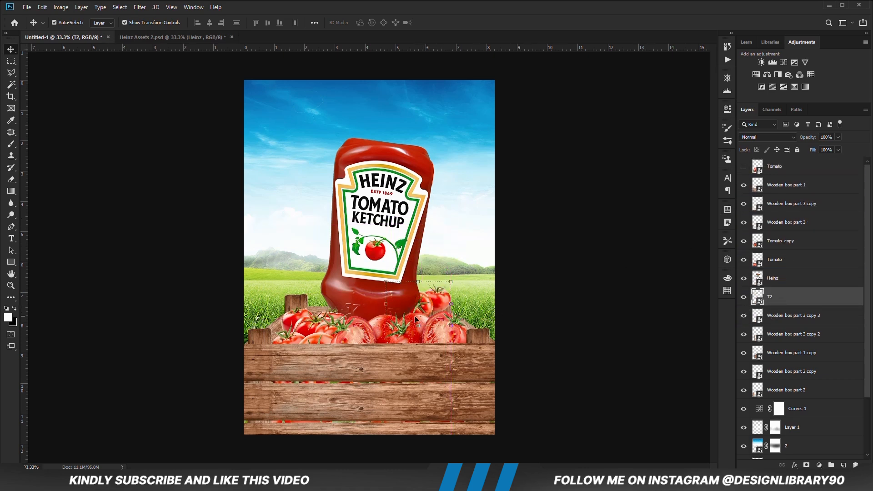
# - Scale the T2 tomatoes to 92.60%, rotate them 8.90° and tuck them behind the crate's tomatoes beside the bottle
pyautogui.moveTo(448, 289); pyautogui.dragTo(427, 323)
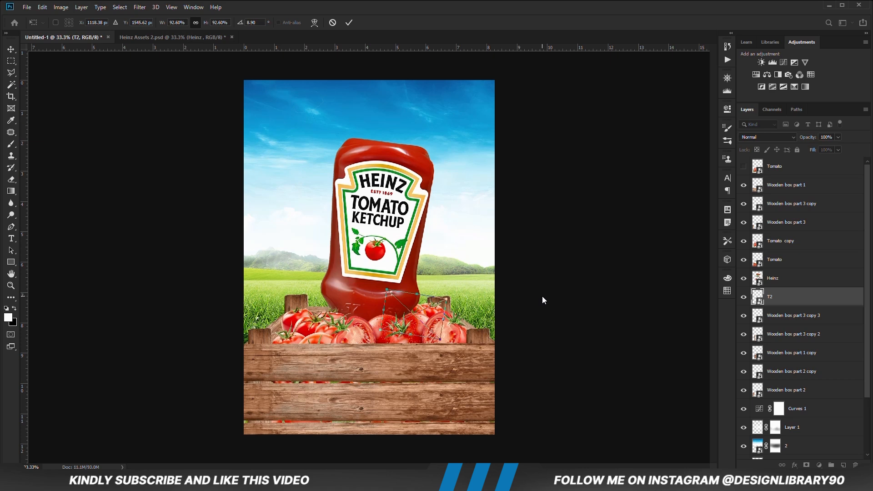
pyautogui.press('Return')
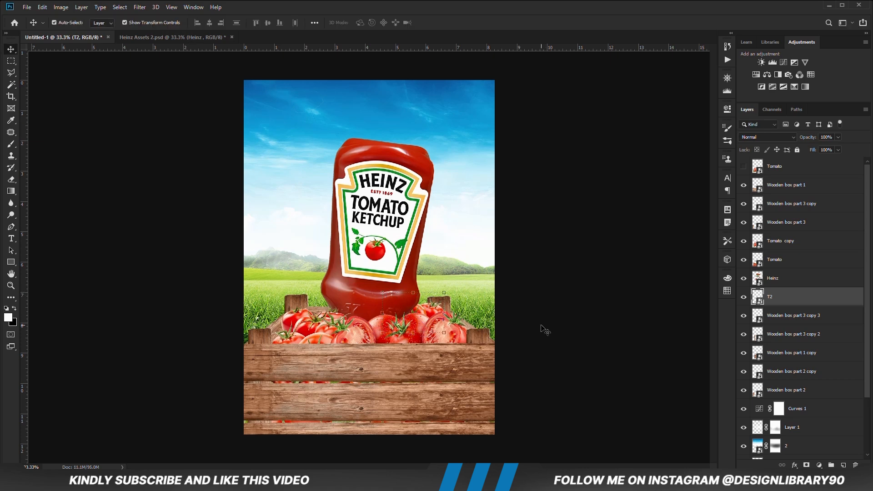
pyautogui.click(545, 328)
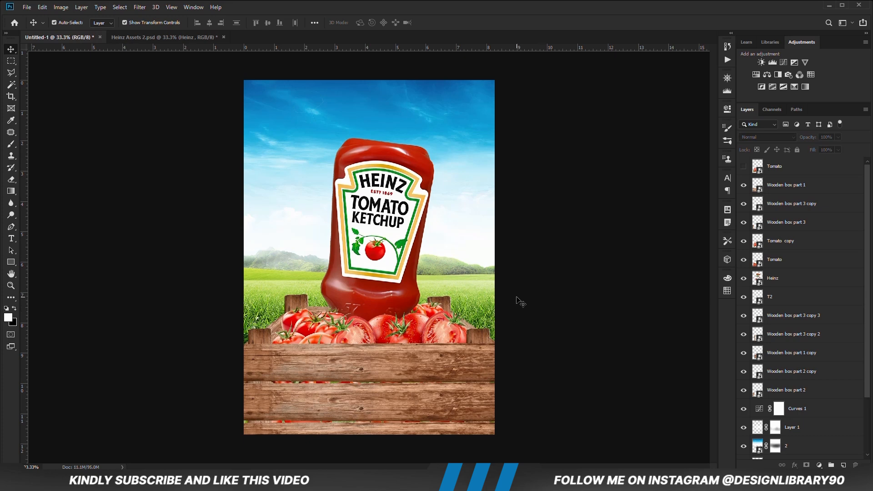
# - In Heinz Assets 2.psd, hide the Heinz bottle layer and move the Wooden box part 2 planks up off the tomatoes
pyautogui.click(135, 37)
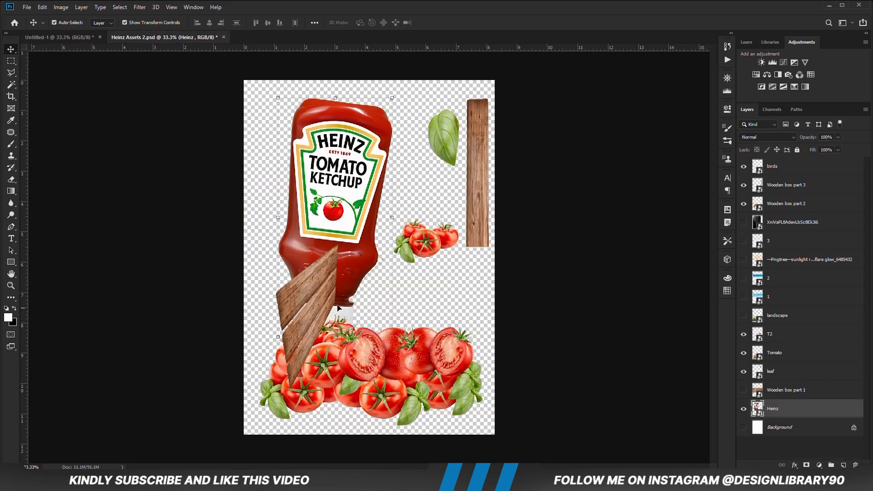
pyautogui.click(744, 410)
pyautogui.moveTo(312, 323); pyautogui.dragTo(308, 215)
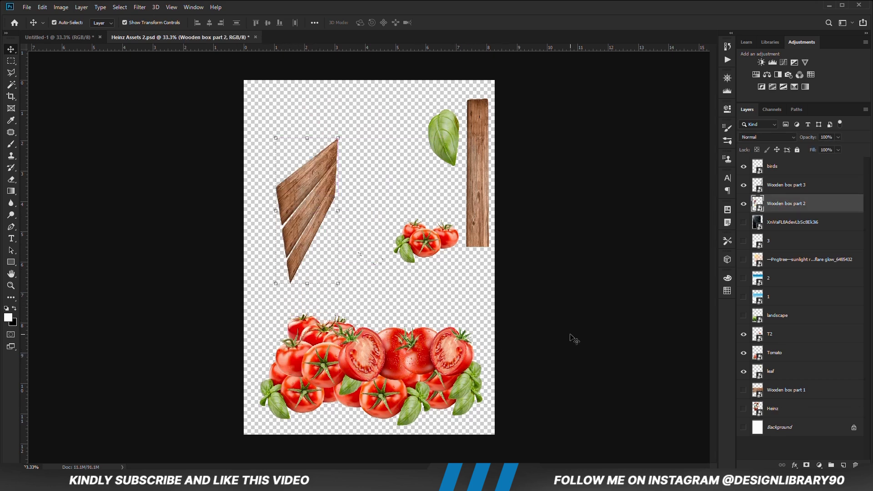
# - Select the leaf and birds layers in the assets document and bring both into the poster
pyautogui.click(458, 247)
pyautogui.click(455, 150)
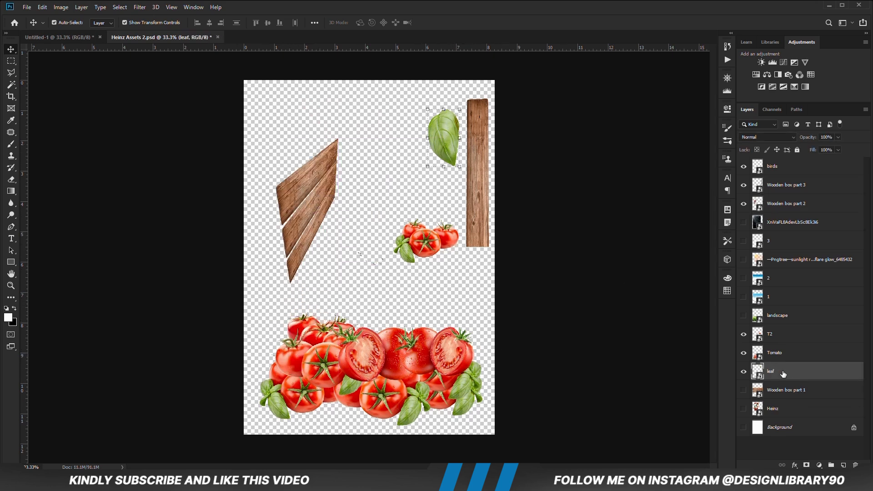
pyautogui.keyDown('ctrl'); pyautogui.click(775, 175); pyautogui.keyUp('ctrl')
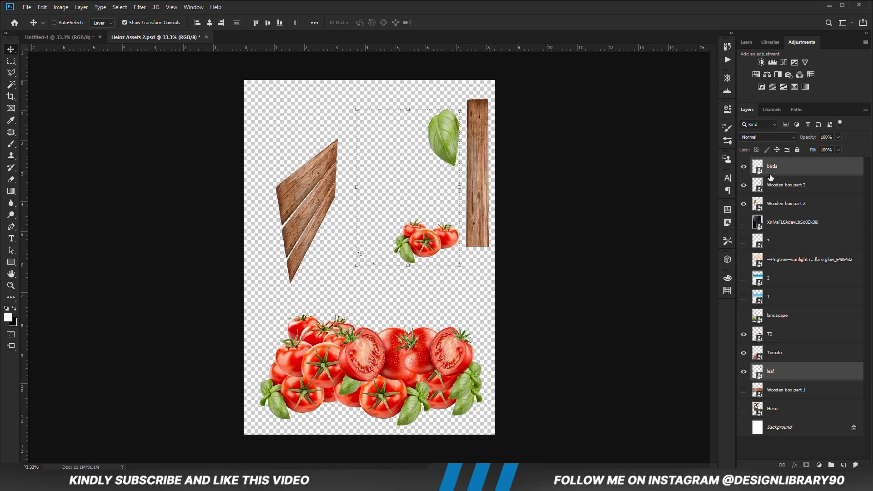
pyautogui.moveTo(365, 108); pyautogui.dragTo(399, 222)
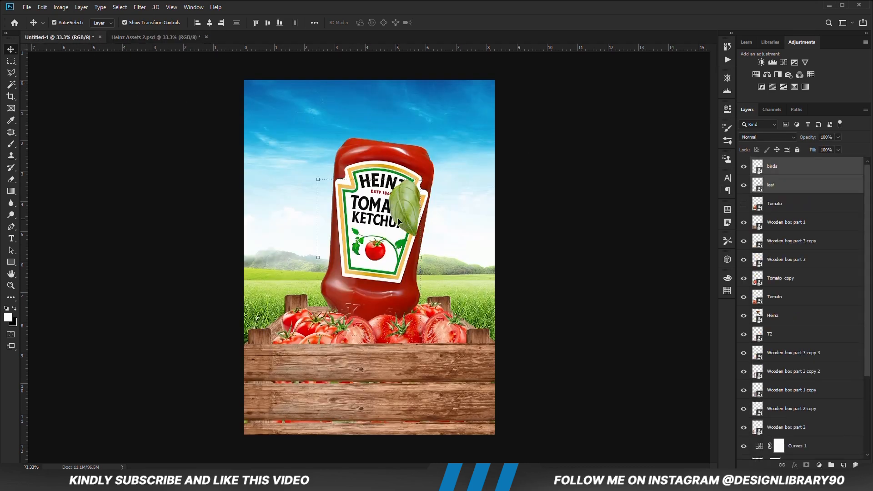
pyautogui.click(558, 228)
# - Move the birds into the sky at the bottle's upper right, and place the leaf upright over the crate's lower front planks
pyautogui.click(784, 175)
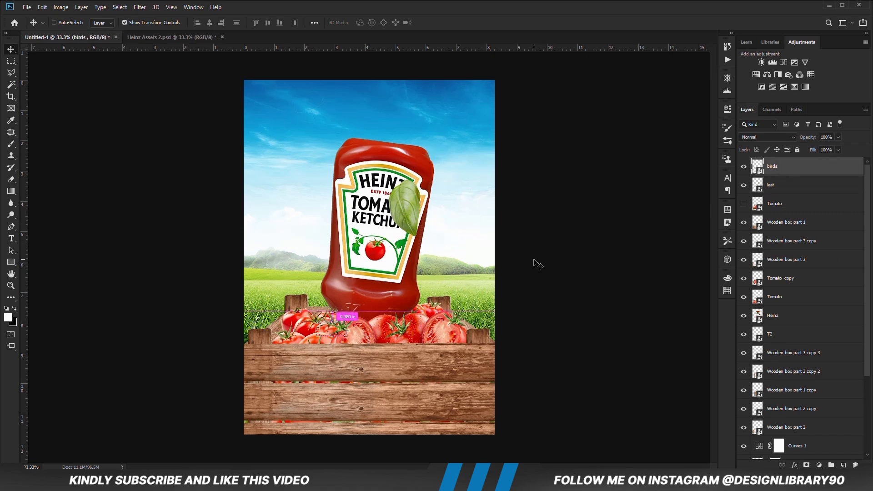
pyautogui.hotkey('ctrl', 't')
pyautogui.moveTo(325, 325); pyautogui.dragTo(452, 128)
pyautogui.press('Return')
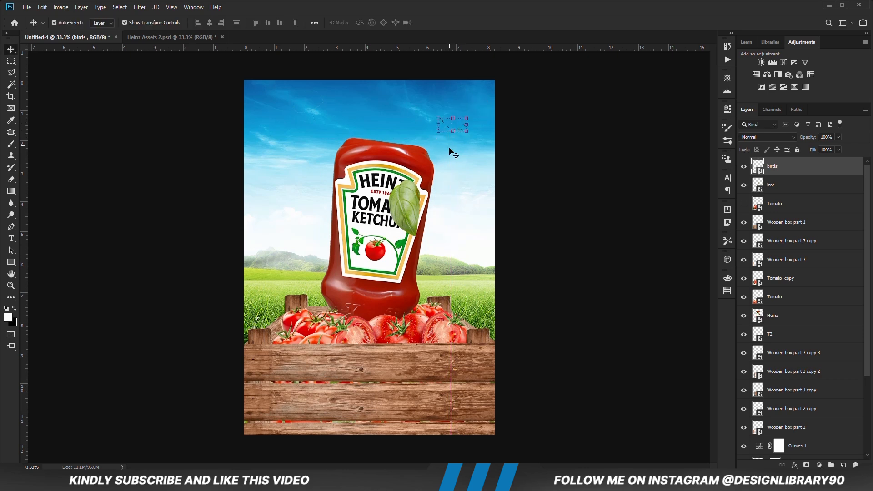
pyautogui.moveTo(406, 209); pyautogui.dragTo(320, 421)
pyautogui.click(537, 386)
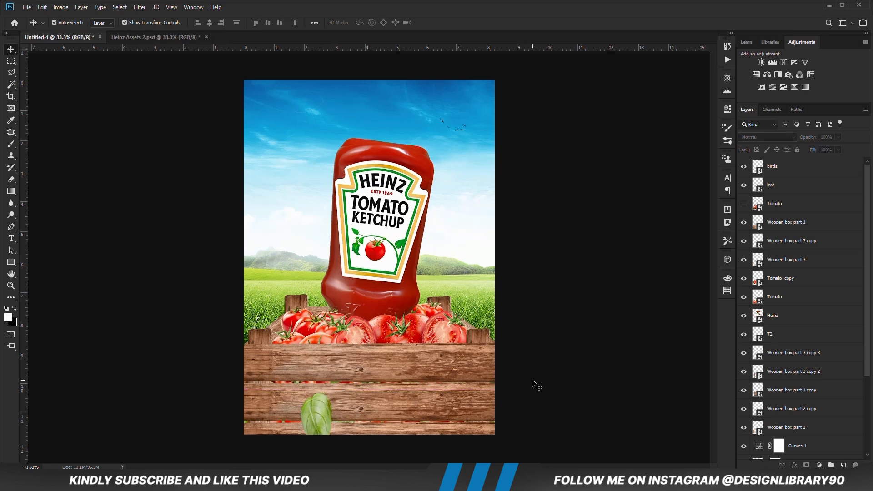
# - Show layer 3, the white mist, in Heinz Assets 2.psd and copy it into the poster
pyautogui.click(182, 37)
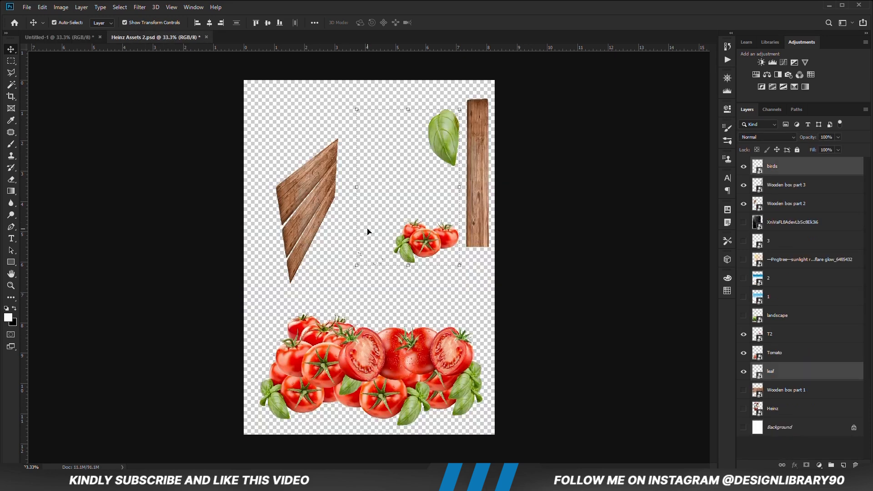
pyautogui.click(586, 250)
pyautogui.click(743, 241)
pyautogui.click(778, 242)
pyautogui.moveTo(403, 302); pyautogui.dragTo(395, 303)
pyautogui.hotkey('ctrl', 'Tab')
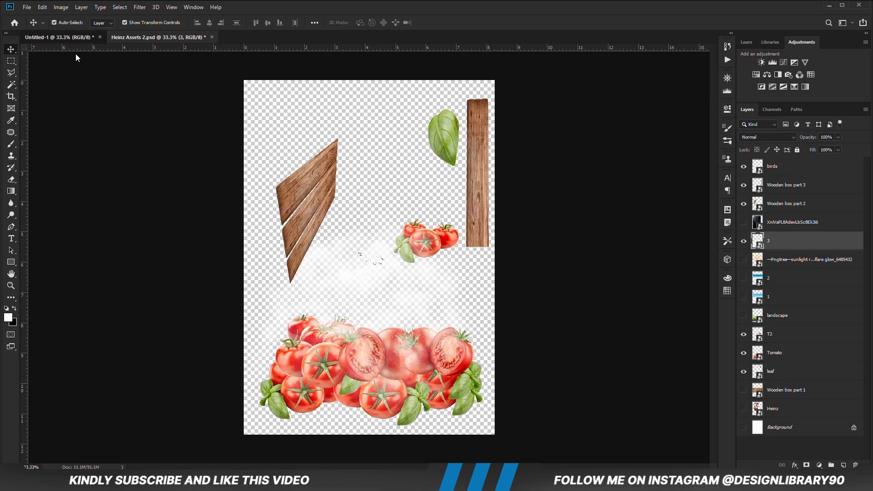
pyautogui.hotkey('ctrl', 'v')
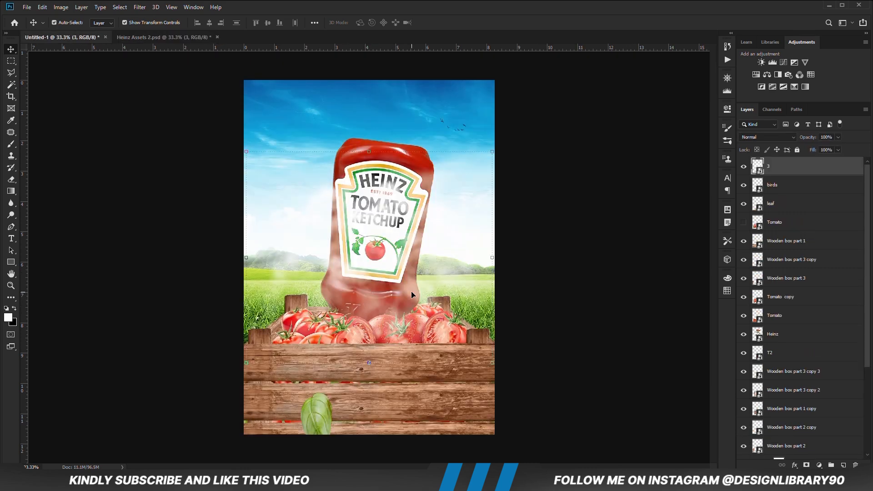
# - Enlarge the mist on layer 3 to 141.59%, centre it horizontally and lower it over the grass and crate
pyautogui.rightClick(792, 170)
pyautogui.press('Escape')
pyautogui.hotkey('ctrl', 't')
pyautogui.moveTo(492, 258); pyautogui.dragTo(565, 258)
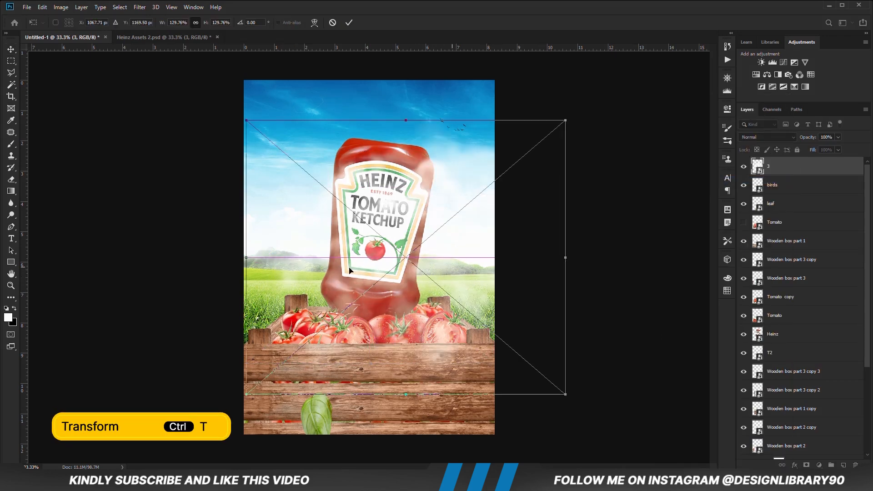
pyautogui.moveTo(247, 258); pyautogui.dragTo(216, 259)
pyautogui.moveTo(392, 246); pyautogui.dragTo(370, 297)
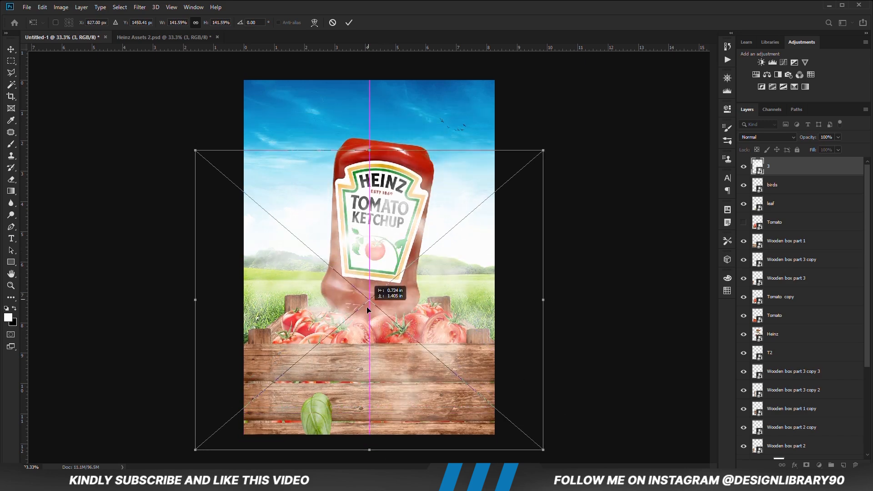
pyautogui.press('Return')
# - Place layer 3 between Wooden box part 2 and Curves 1, and hide its mist with an inverted layer mask
pyautogui.moveTo(780, 169); pyautogui.dragTo(763, 322)
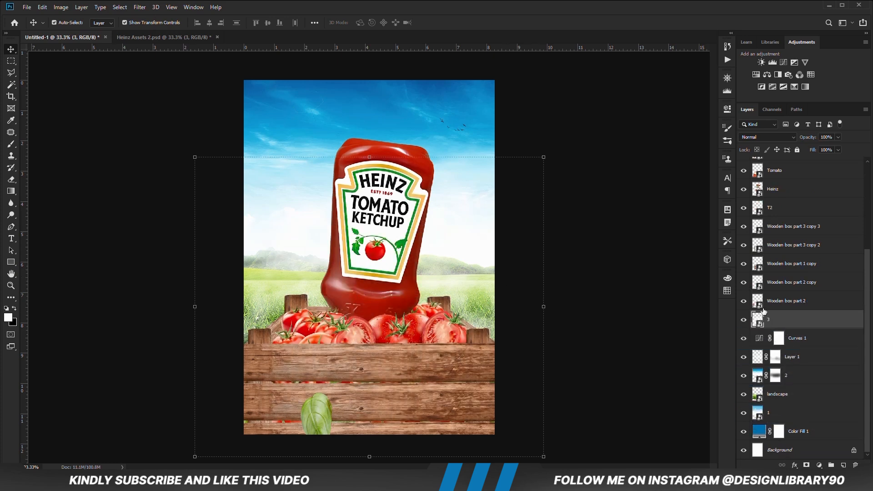
pyautogui.click(806, 465)
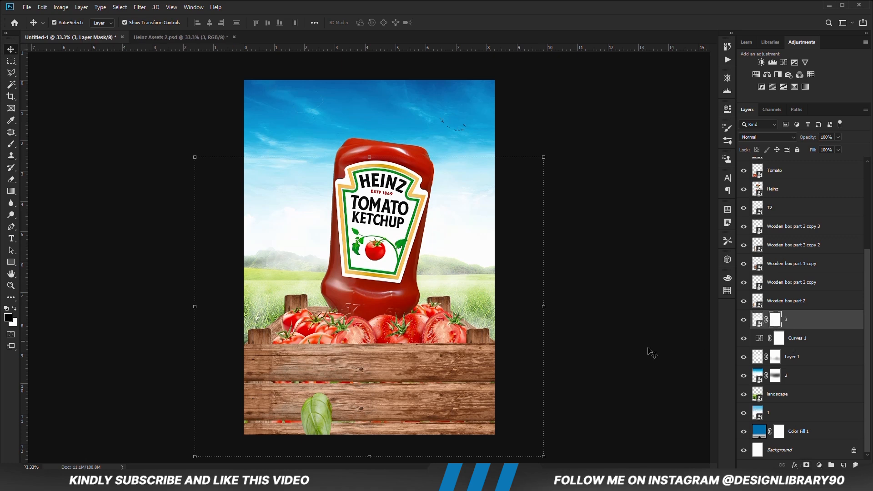
pyautogui.hotkey('ctrl', 'i')
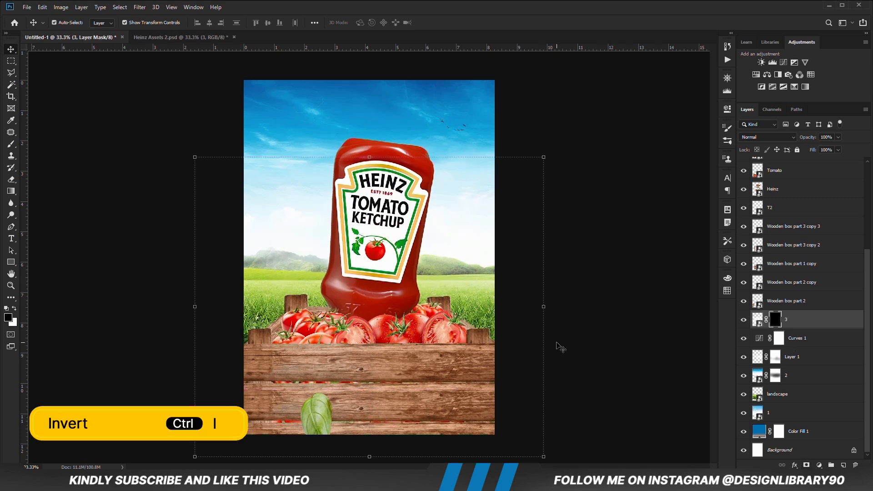
# - Paint white on layer 3's mask with a 22% opacity brush to reveal mist over the grass around the crate
pyautogui.click(12, 143)
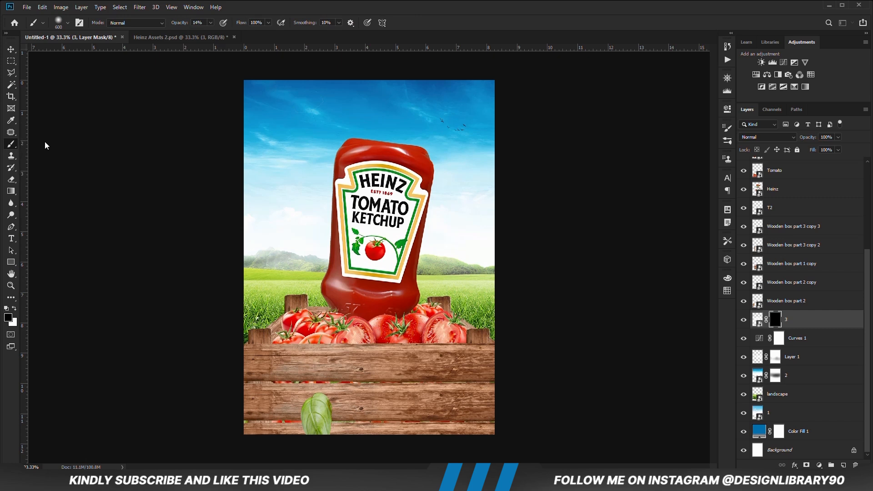
pyautogui.moveTo(210, 24); pyautogui.dragTo(214, 35)
pyautogui.click(15, 309)
pyautogui.click(266, 334)
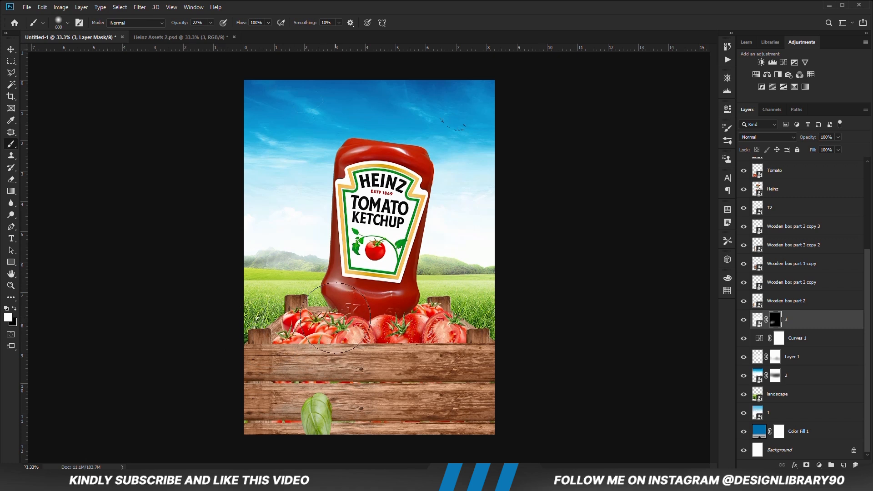
pyautogui.moveTo(335, 318)
pyautogui.mouseDown()
pyautogui.moveTo(455, 322)
pyautogui.moveTo(484, 315)
pyautogui.mouseUp()
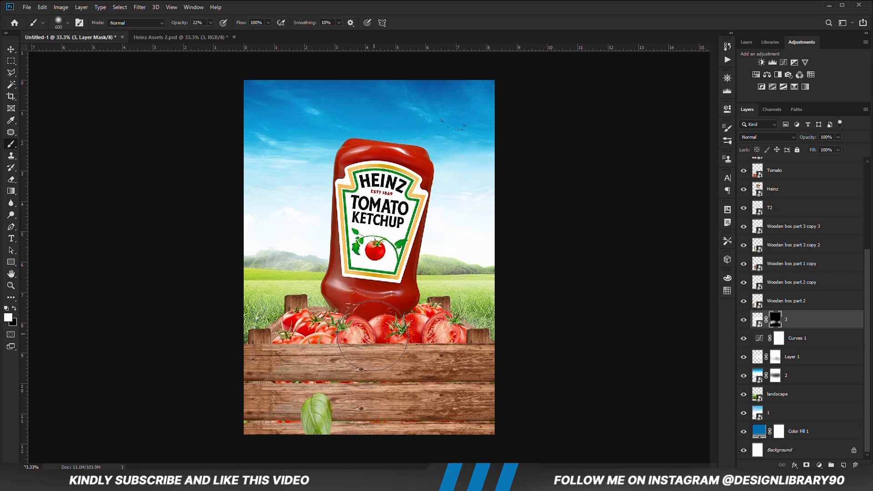
# - Soften the mist beside the crate by painting black on layer 3's mask at 12% brush opacity, and deselect the layer
pyautogui.press('x')
pyautogui.moveTo(210, 24); pyautogui.dragTo(209, 34)
pyautogui.click(316, 4)
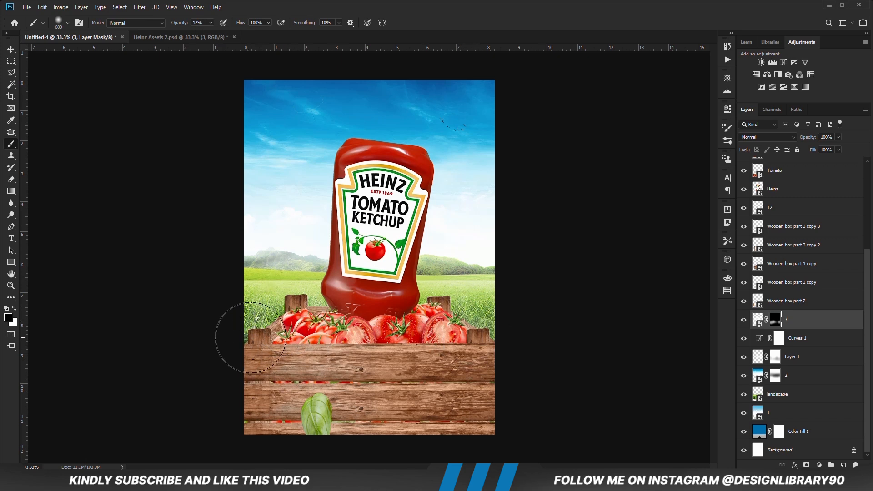
pyautogui.click(11, 49)
pyautogui.click(115, 228)
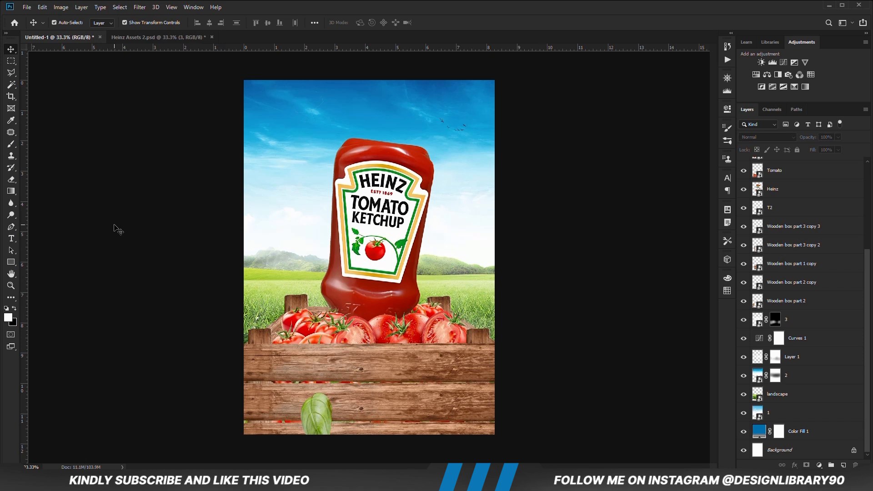
# - Add a Curves adjustment above all layers and pull the RGB curve's shadows down, with a second point anchoring the highlights
pyautogui.scroll(5, 758, 297)
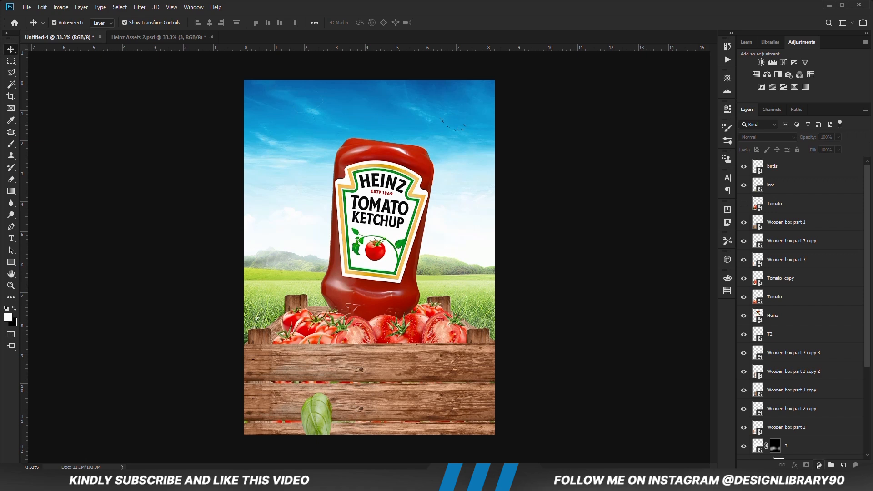
pyautogui.click(819, 466)
pyautogui.click(815, 353)
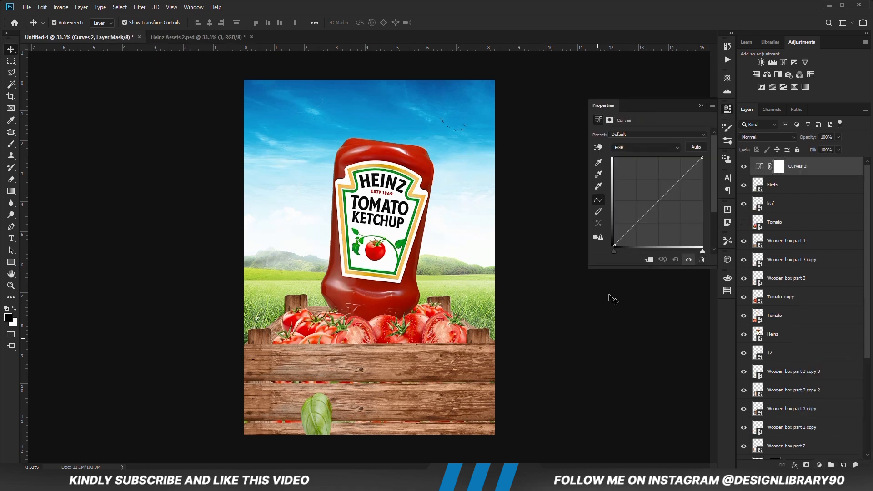
pyautogui.moveTo(642, 218); pyautogui.dragTo(639, 227)
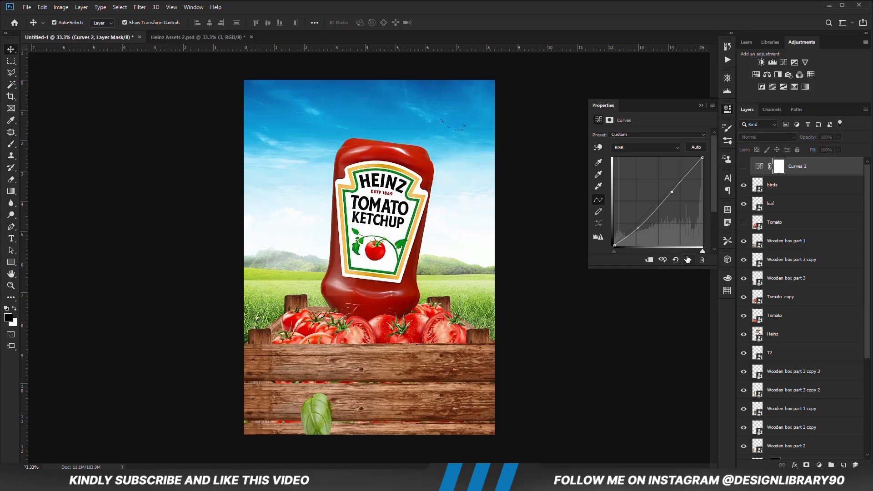
# - Reduce the Curves 2 layer's opacity to about 76%, deselect it and check its effect on the poster
pyautogui.click(700, 105)
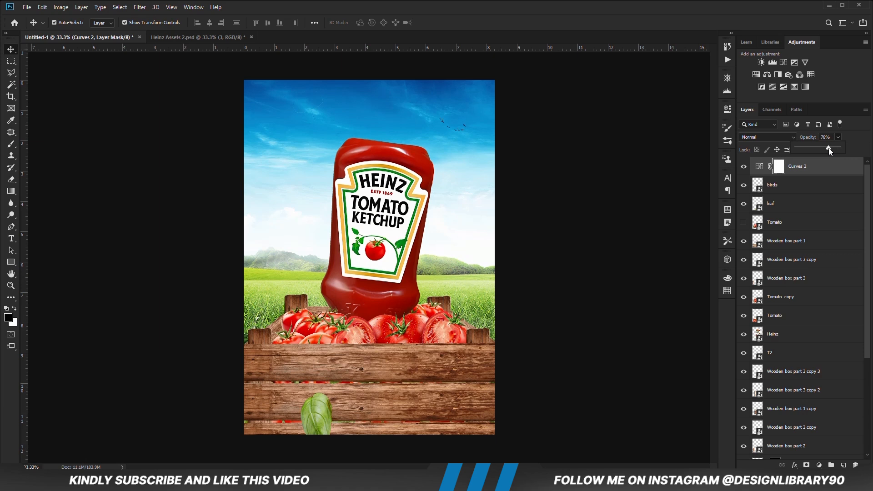
pyautogui.click(618, 253)
pyautogui.click(617, 254)
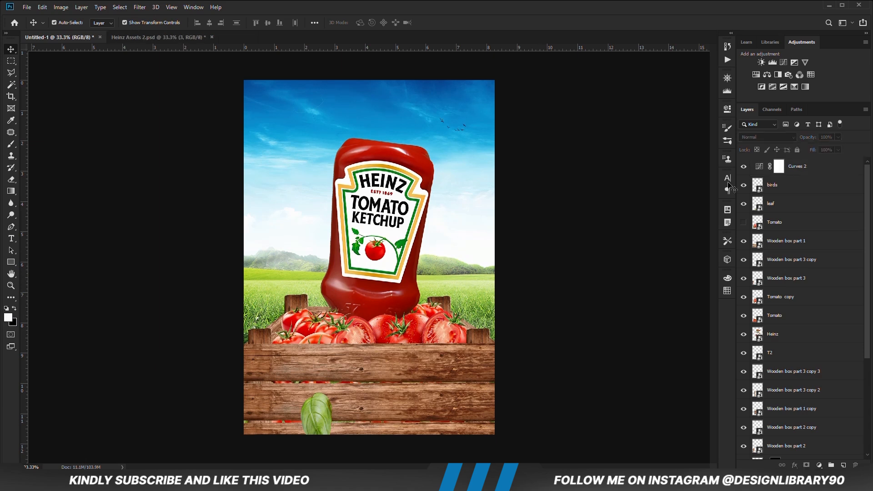
pyautogui.click(744, 167)
# - Create a new layer above layer 3 and paint black shadows on the grass beside the crate with a 41% opacity brush
pyautogui.scroll(-5, 772, 321)
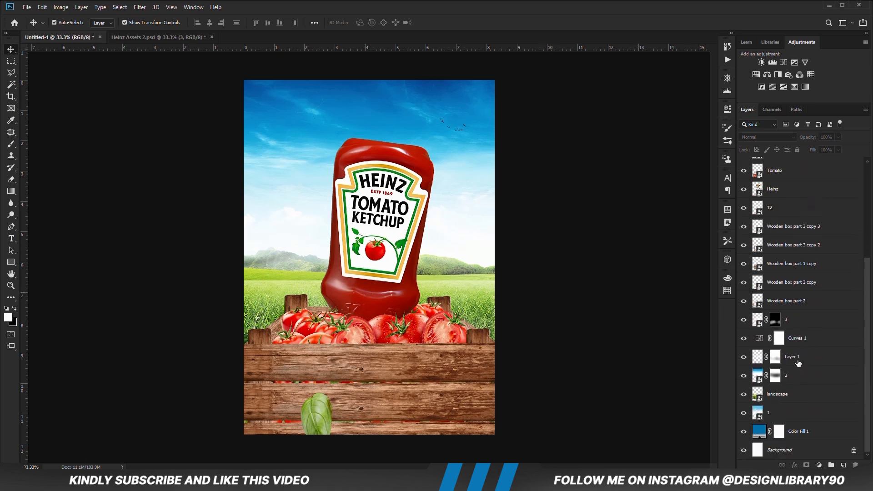
pyautogui.click(799, 330)
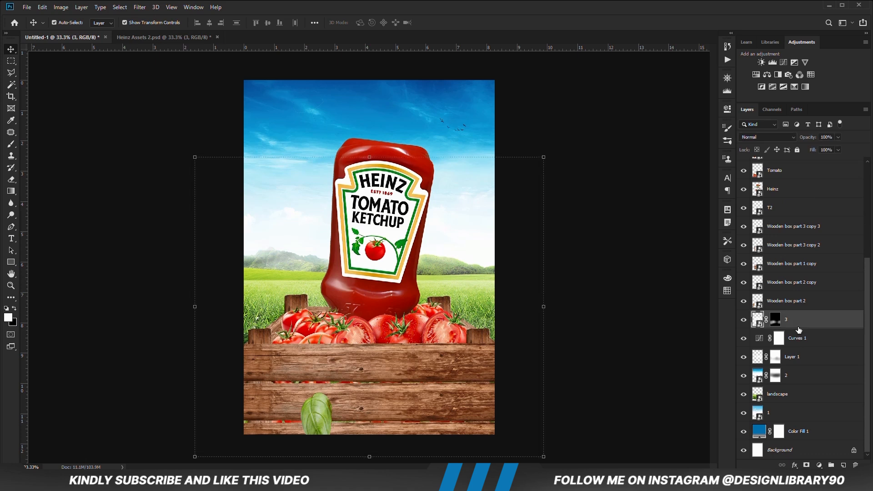
pyautogui.hotkey('ctrl', 'shift', 'alt', 'n')
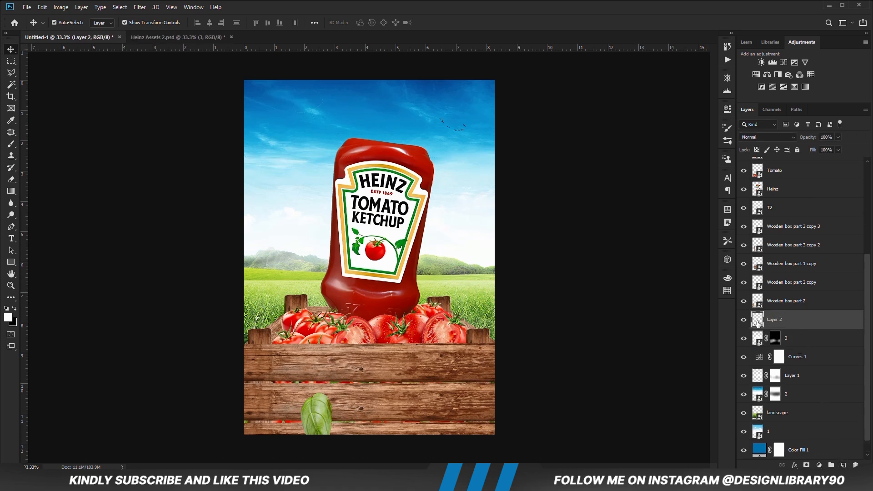
pyautogui.click(11, 144)
pyautogui.click(50, 146)
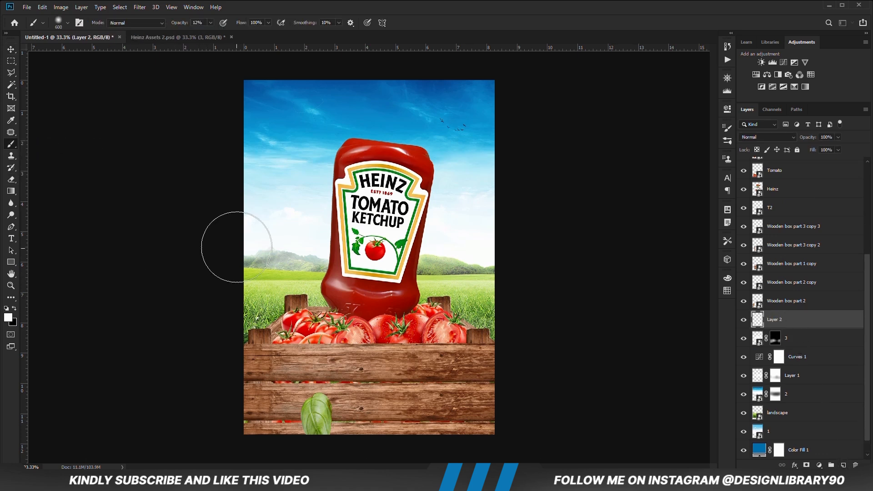
pyautogui.click(14, 308)
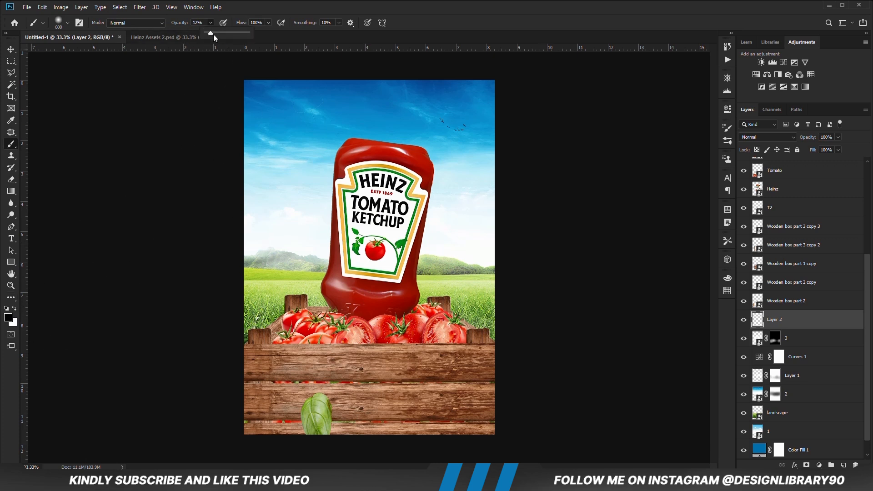
pyautogui.click(309, 14)
pyautogui.click(271, 356)
pyautogui.moveTo(270, 355); pyautogui.dragTo(184, 342)
pyautogui.moveTo(459, 353)
pyautogui.mouseDown()
pyautogui.moveTo(499, 367)
pyautogui.moveTo(503, 378)
pyautogui.moveTo(468, 351)
pyautogui.mouseUp()
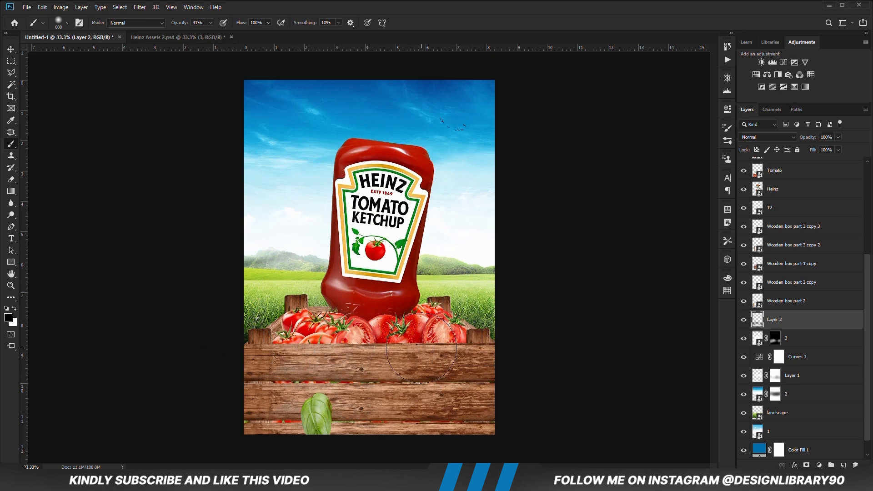
# - Lower the opacity of Layer 2, which holds the crate's ground shadow, and deselect it
pyautogui.click(10, 51)
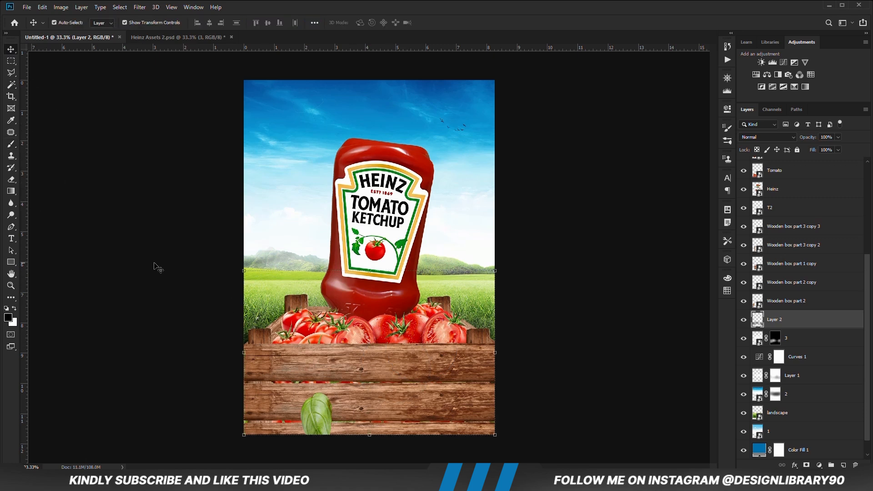
pyautogui.moveTo(839, 138); pyautogui.dragTo(834, 145)
pyautogui.click(589, 324)
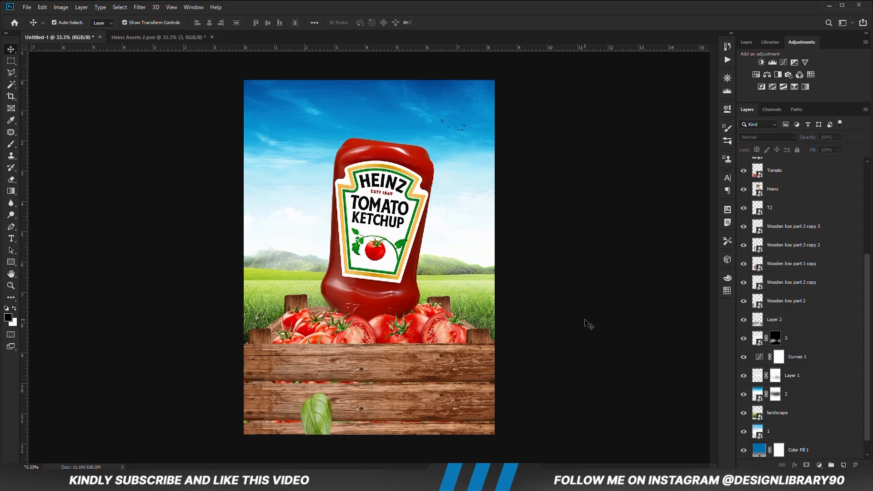
# - Identify the crate's front plank layer and create a new layer between Wooden box part 1 and Wooden box part 3 copy
pyautogui.click(481, 365)
pyautogui.click(744, 166)
pyautogui.click(744, 167)
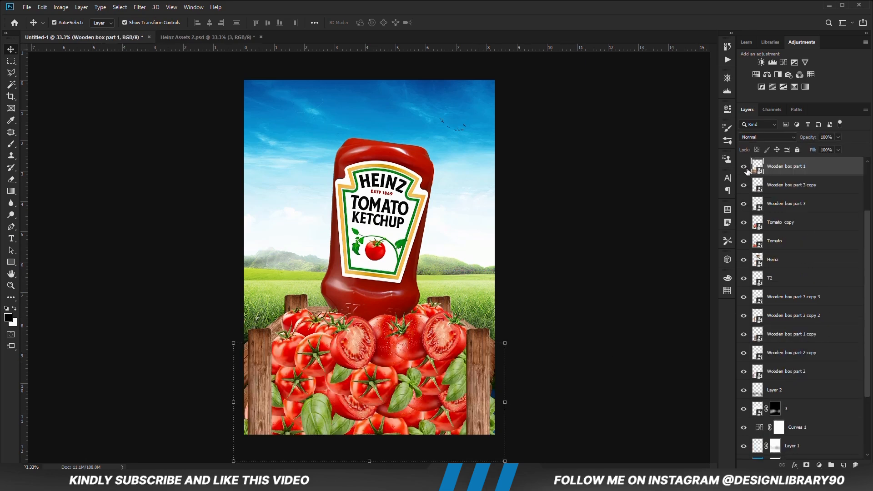
pyautogui.click(808, 188)
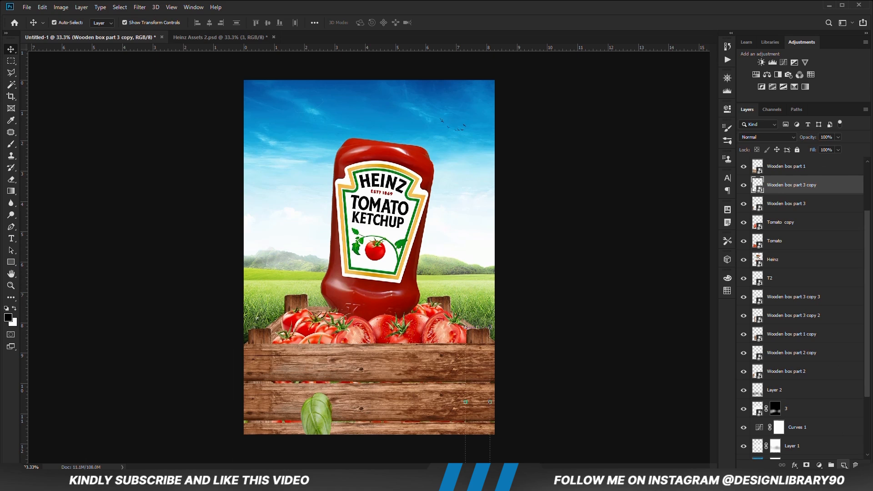
pyautogui.hotkey('ctrl', 'shift', 'alt', 'n')
# - Paint black across the tomatoes behind the crate's front planks on Layer 3 with a 55% opacity brush
pyautogui.rightClick(11, 144)
pyautogui.click(55, 144)
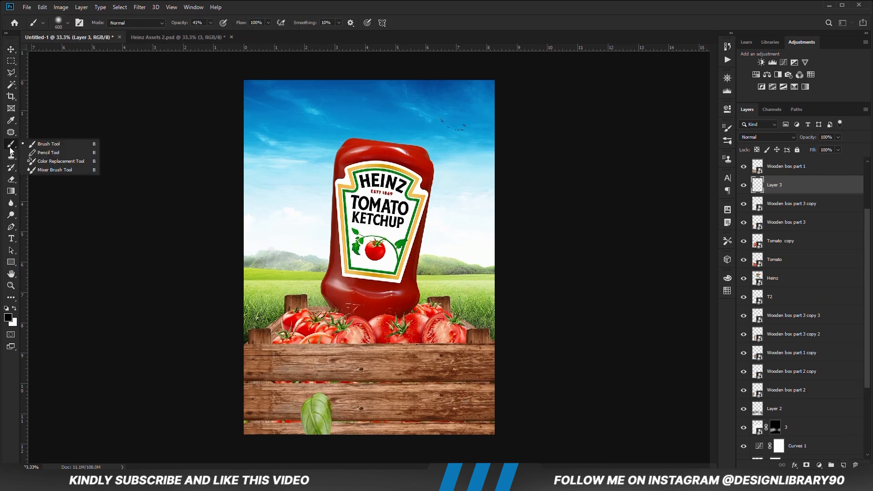
pyautogui.click(211, 22)
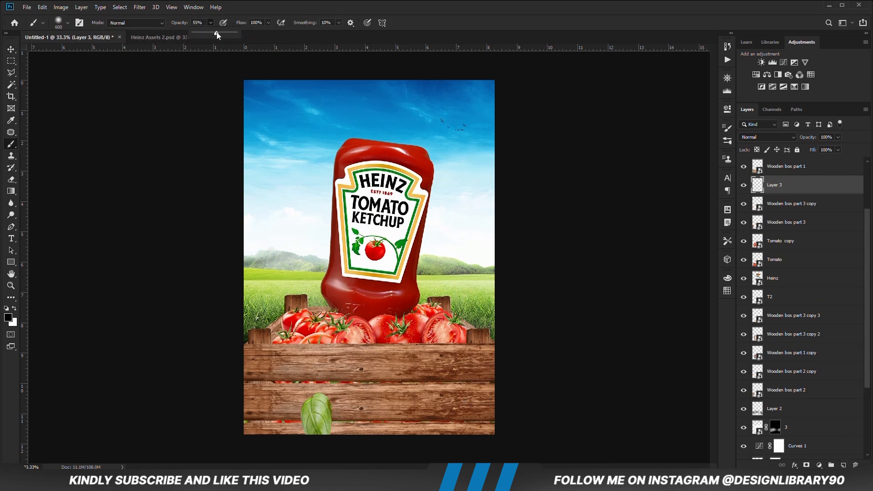
pyautogui.moveTo(280, 402)
pyautogui.mouseDown()
pyautogui.moveTo(276, 411)
pyautogui.moveTo(314, 421)
pyautogui.moveTo(457, 429)
pyautogui.mouseUp()
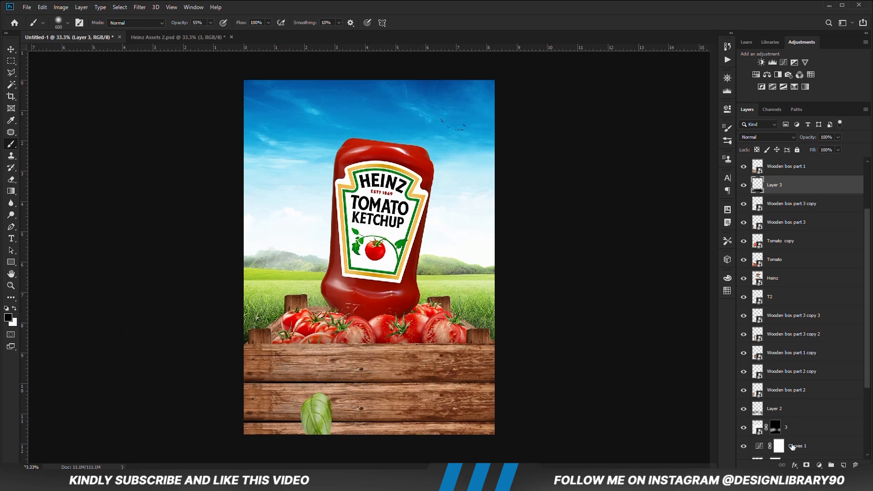
# - Add a layer mask to Layer 3 and touch up the crate shadow on it, reducing the brush to size 400 and 18% opacity
pyautogui.click(806, 465)
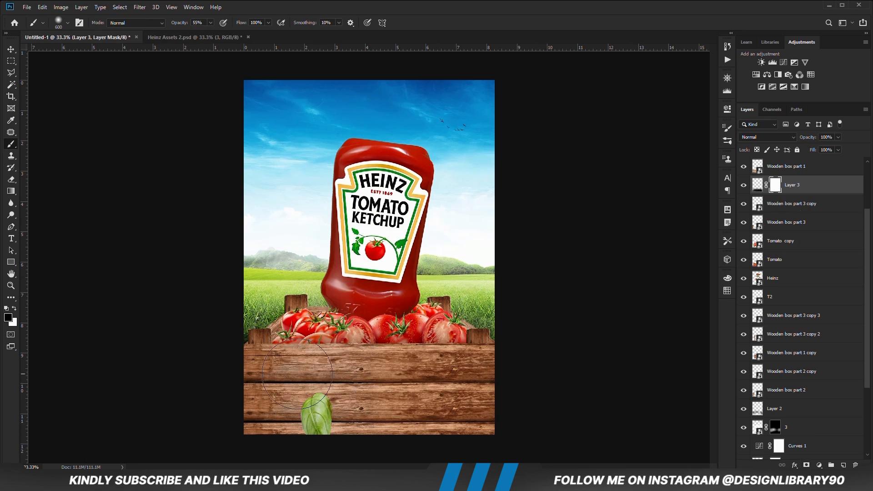
pyautogui.moveTo(275, 426)
pyautogui.mouseDown()
pyautogui.moveTo(305, 409)
pyautogui.moveTo(278, 411)
pyautogui.mouseUp()
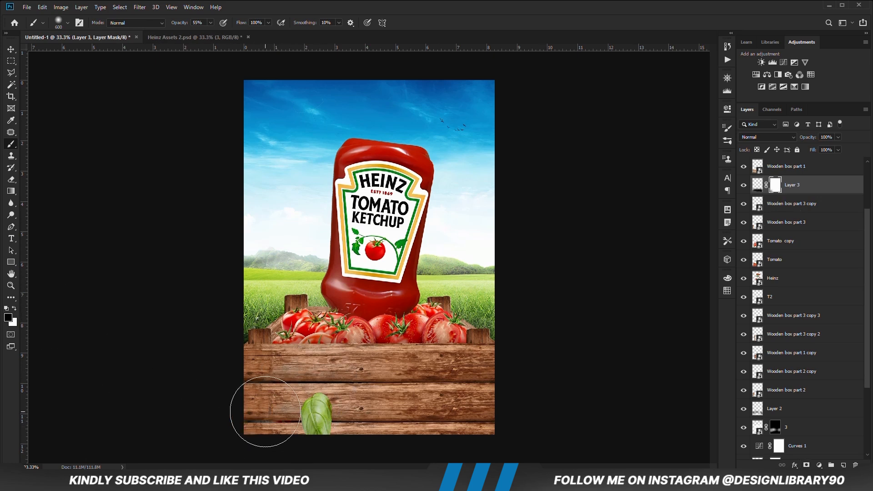
pyautogui.click(15, 309)
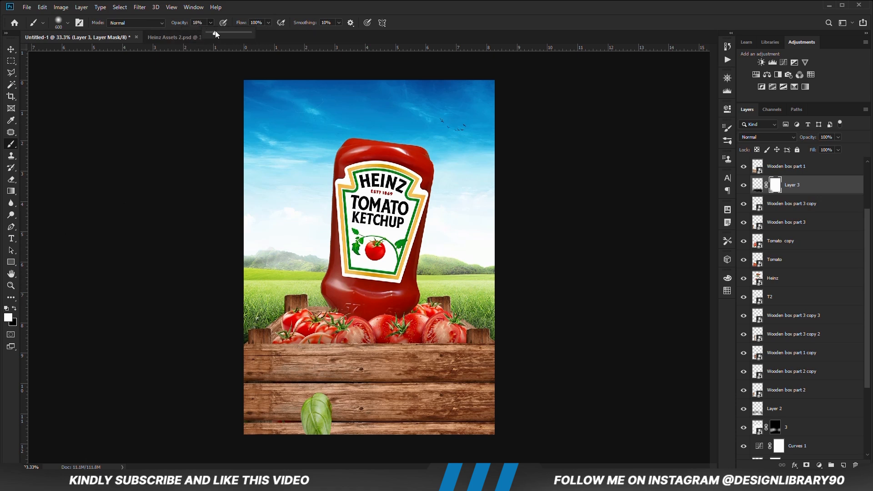
pyautogui.press('[')
pyautogui.press('[')
pyautogui.press('v')
pyautogui.click(155, 266)
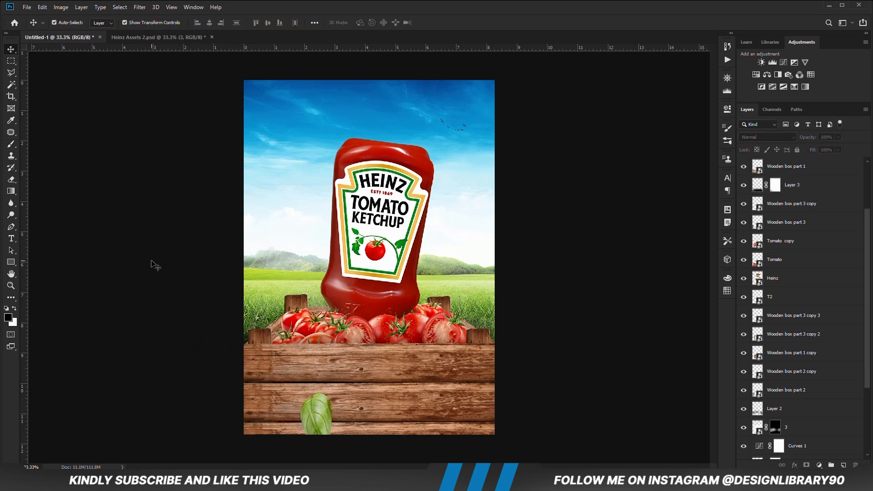
# - Add an Exposure adjustment clipped to the Tomato copy layer and set its exposure to about -3.00
pyautogui.click(354, 329)
pyautogui.click(744, 242)
pyautogui.click(744, 242)
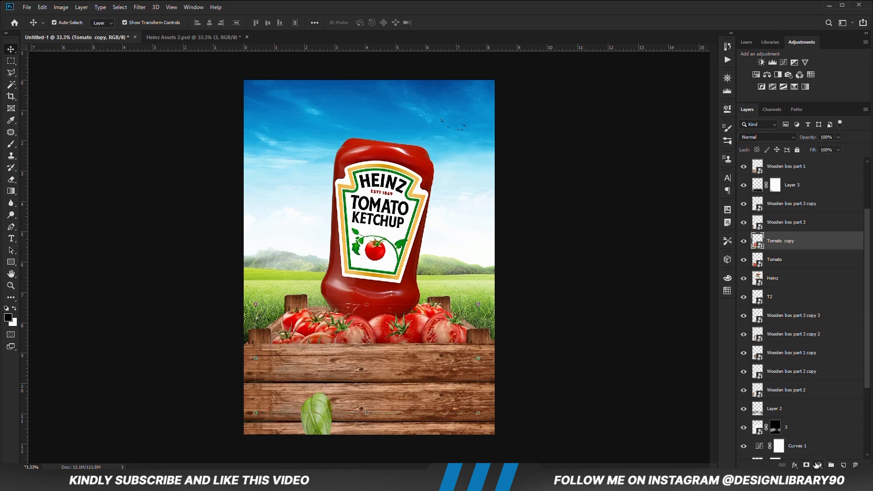
pyautogui.click(818, 465)
pyautogui.click(814, 353)
pyautogui.click(649, 261)
pyautogui.moveTo(631, 157); pyautogui.dragTo(627, 158)
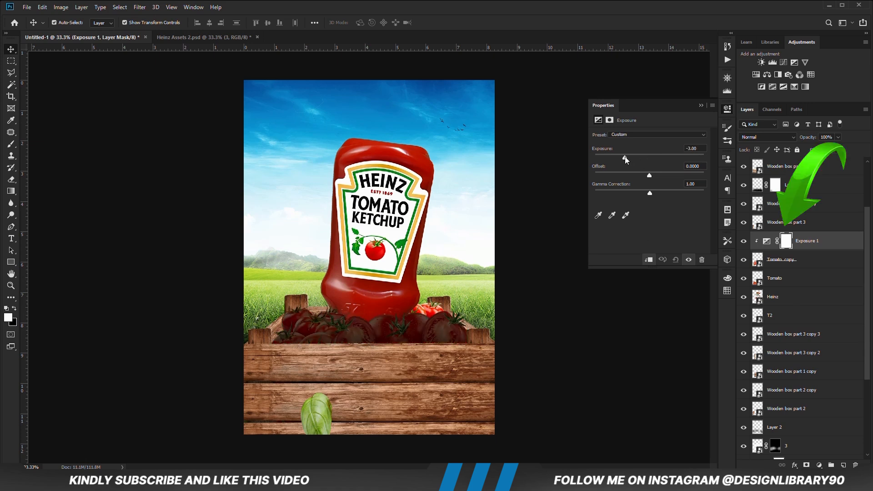
pyautogui.click(701, 105)
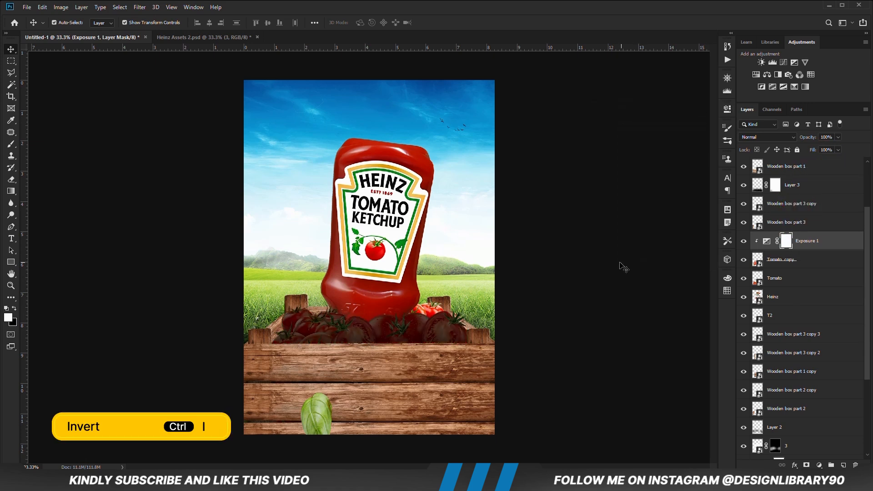
# - Invert the Exposure 1 mask and paint white on it near the crate's upper front plank at 17% brush opacity
pyautogui.hotkey('ctrl', 'i')
pyautogui.press('b')
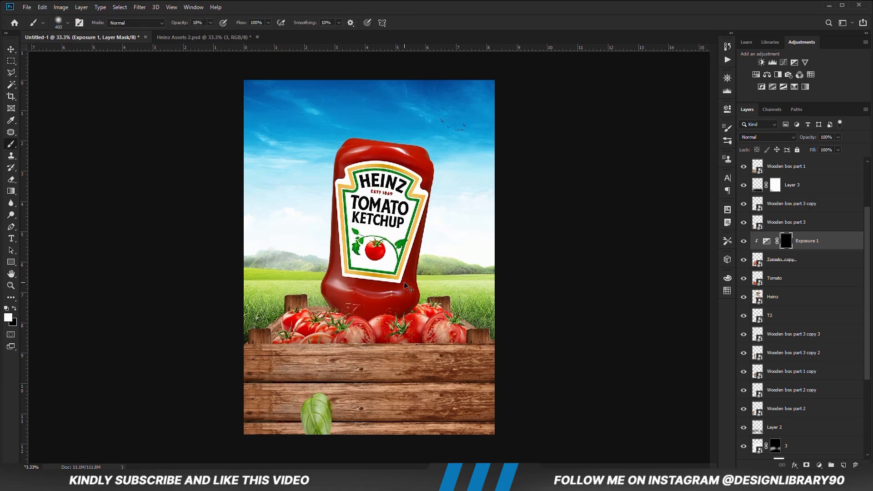
pyautogui.click(211, 23)
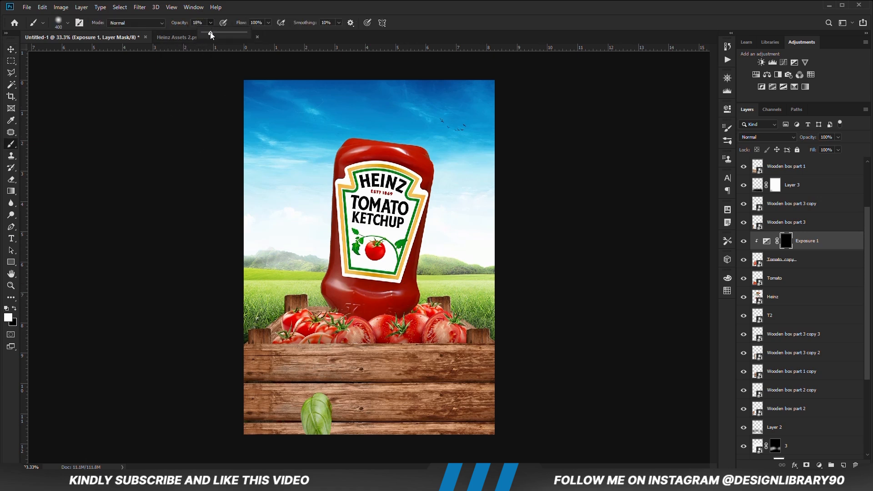
pyautogui.click(271, 4)
pyautogui.click(273, 365)
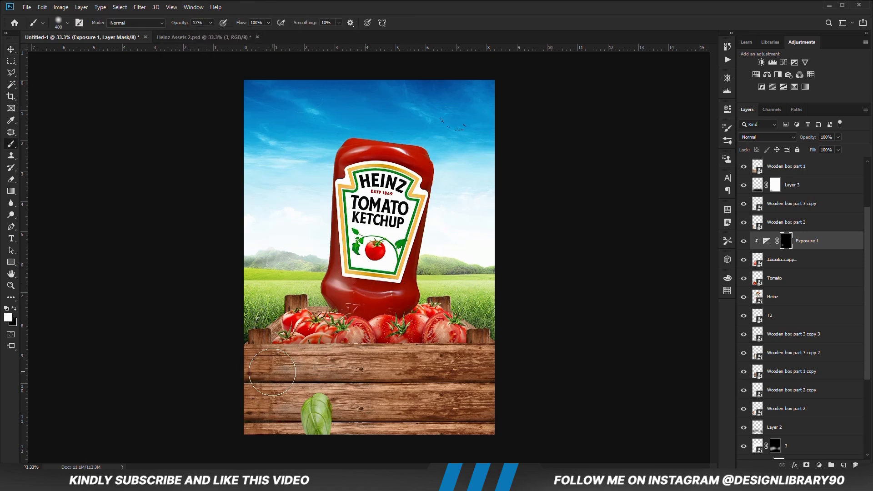
# - Darken the tomatoes along the crate's front rim by painting white on the Exposure 1 mask at 34% brush opacity
pyautogui.click(211, 23)
pyautogui.moveTo(210, 32); pyautogui.dragTo(217, 35)
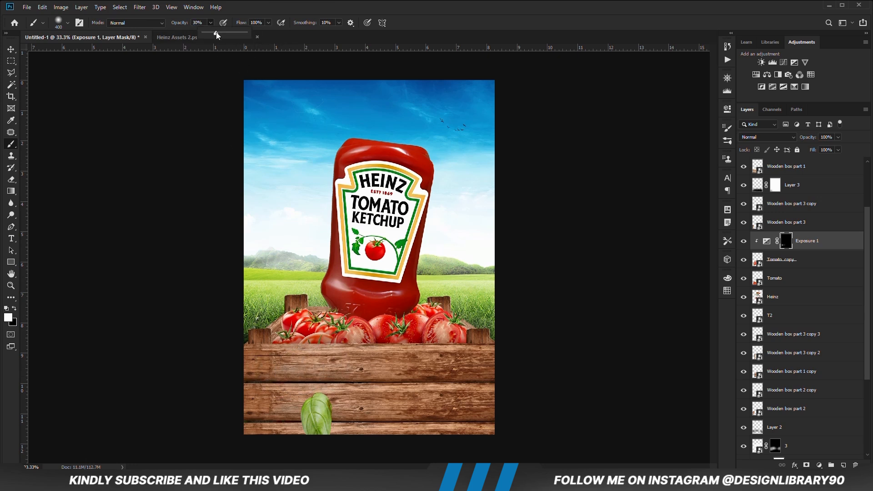
pyautogui.click(253, 5)
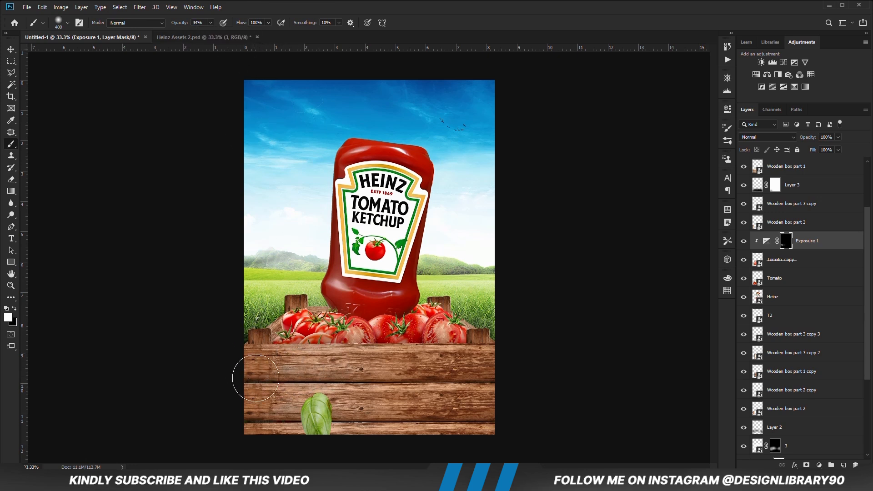
pyautogui.moveTo(284, 362); pyautogui.dragTo(358, 374)
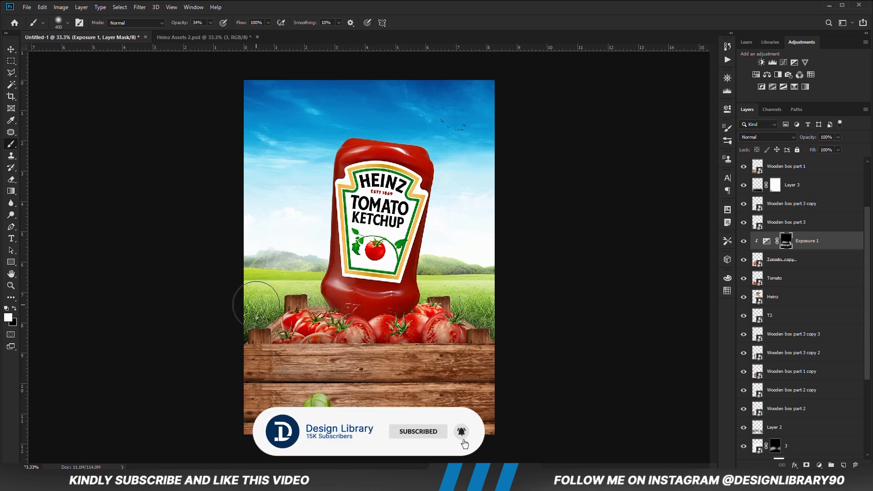
# - Deepen the shading between the tomatoes on the Exposure 1 mask with a size 300 brush, and compare with the adjustment hidden
pyautogui.press('[')
pyautogui.press('[')
pyautogui.press('[')
pyautogui.press('[')
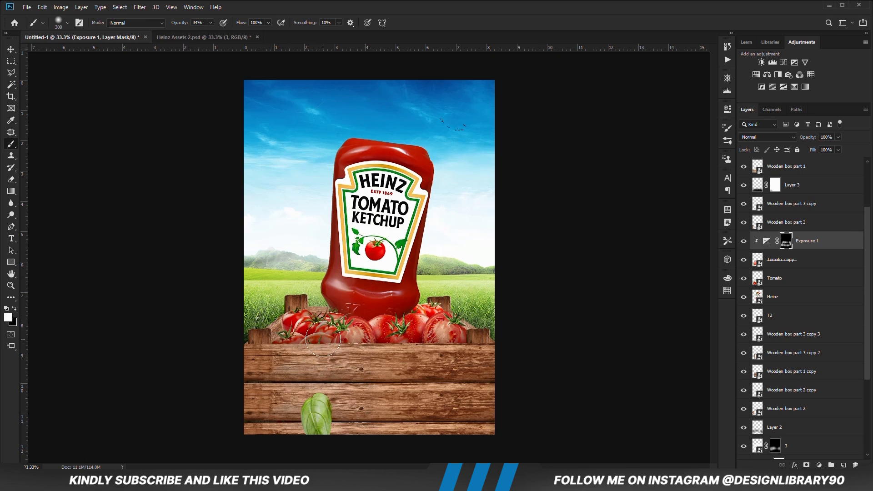
pyautogui.moveTo(323, 339); pyautogui.dragTo(333, 343)
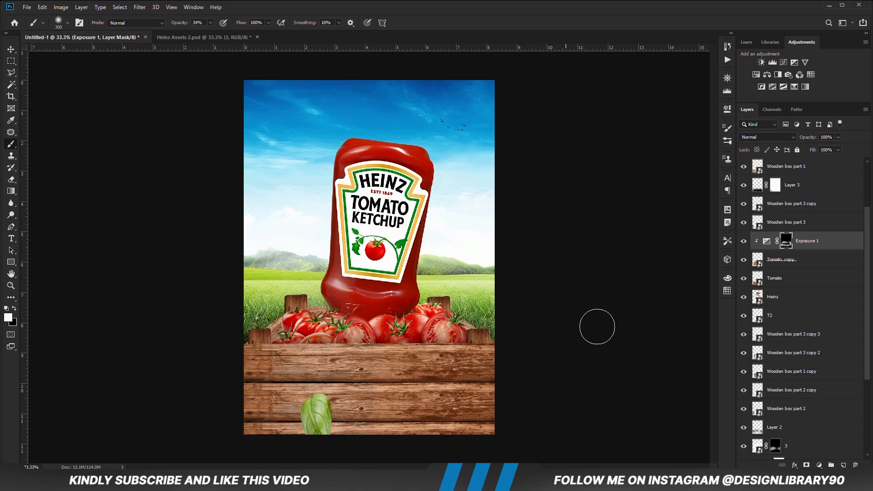
pyautogui.click(744, 241)
pyautogui.click(744, 241)
# - Add a second Exposure adjustment clipped above Exposure 1 and lower its exposure to darken the tomatoes heavily
pyautogui.click(819, 465)
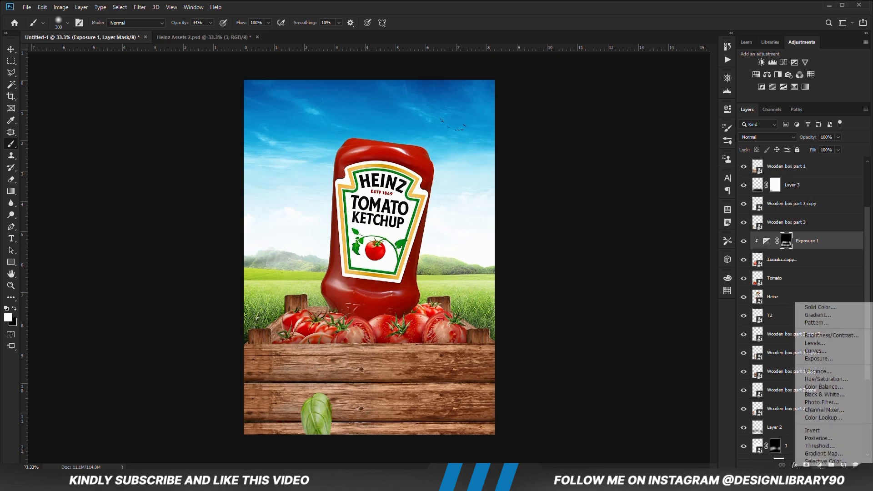
pyautogui.click(814, 360)
pyautogui.click(649, 260)
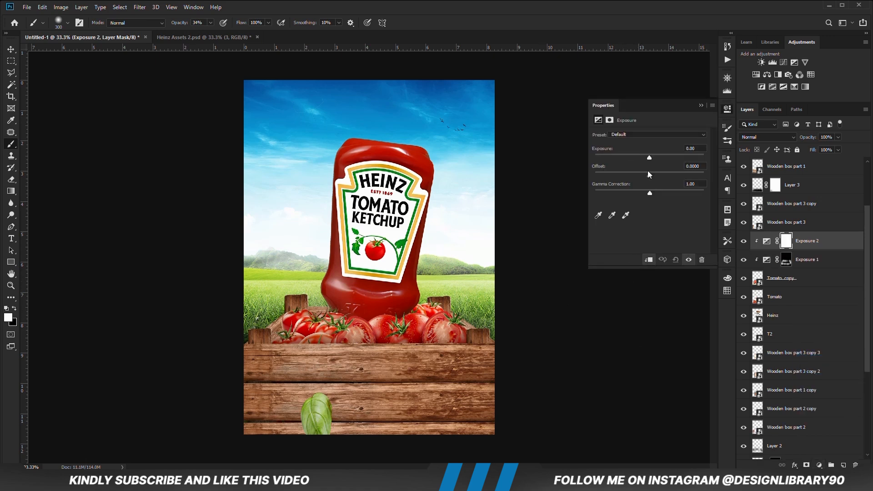
pyautogui.moveTo(631, 159); pyautogui.dragTo(624, 158)
pyautogui.click(702, 105)
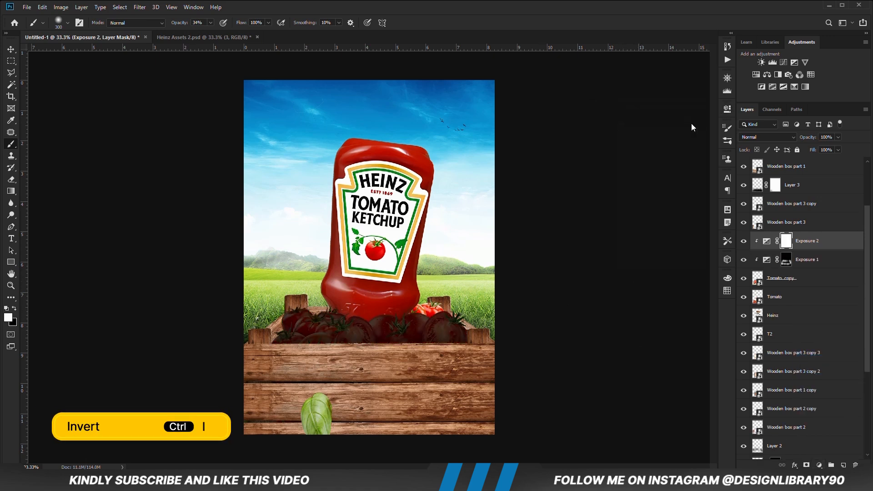
# - Invert the Exposure 2 mask, paint white along the tomatoes' lower edge with a size 500 brush at 46% opacity, and compare the effect
pyautogui.hotkey('ctrl', 'i')
pyautogui.moveTo(214, 23); pyautogui.dragTo(216, 34)
pyautogui.press(']')
pyautogui.press(']')
pyautogui.moveTo(448, 370)
pyautogui.mouseDown()
pyautogui.moveTo(459, 371)
pyautogui.moveTo(273, 377)
pyautogui.moveTo(472, 373)
pyautogui.mouseUp()
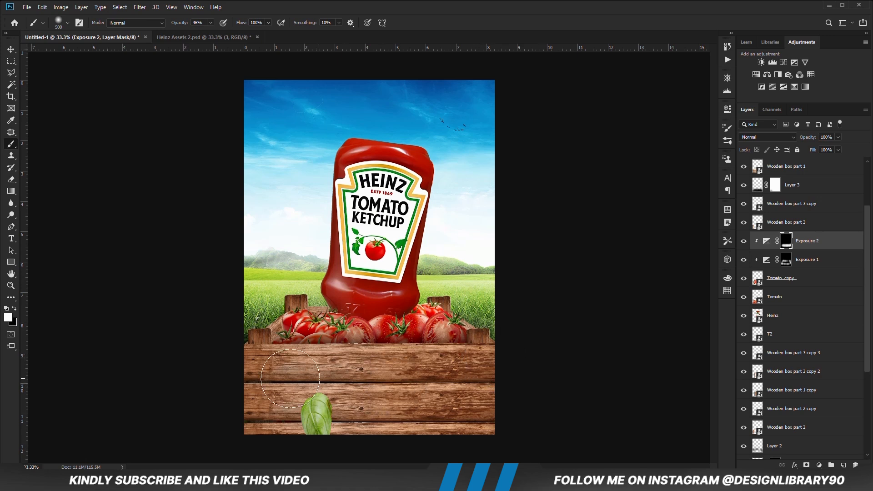
pyautogui.click(744, 241)
pyautogui.click(744, 241)
# - Soften the Exposure 2 shading by painting black on its mask at 25% brush opacity, and deselect the layer
pyautogui.press('[')
pyautogui.press('[')
pyautogui.moveTo(202, 35); pyautogui.dragTo(202, 35)
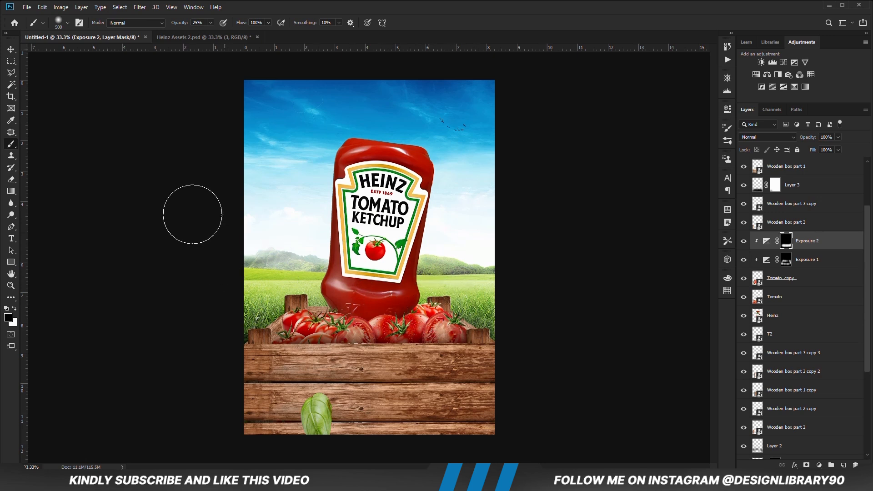
pyautogui.click(11, 49)
pyautogui.click(152, 264)
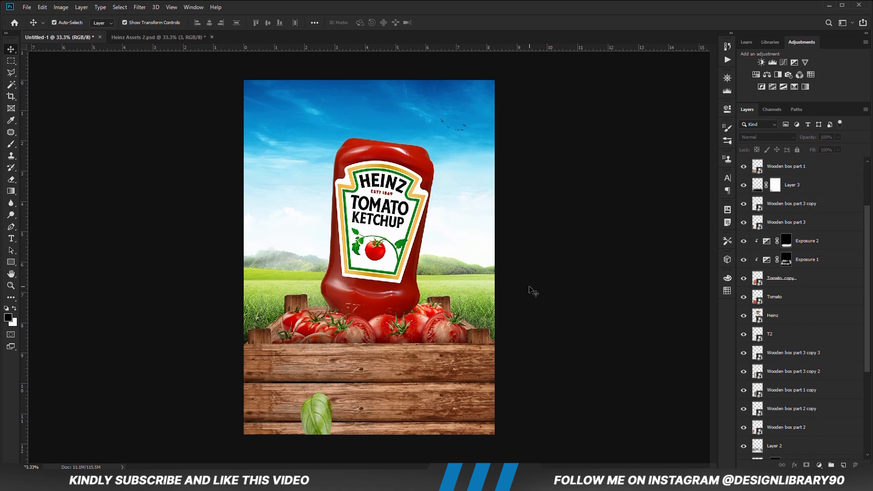
# - Add an Exposure adjustment clipped to Wooden box part 1 and set its exposure to -3.00
pyautogui.click(477, 381)
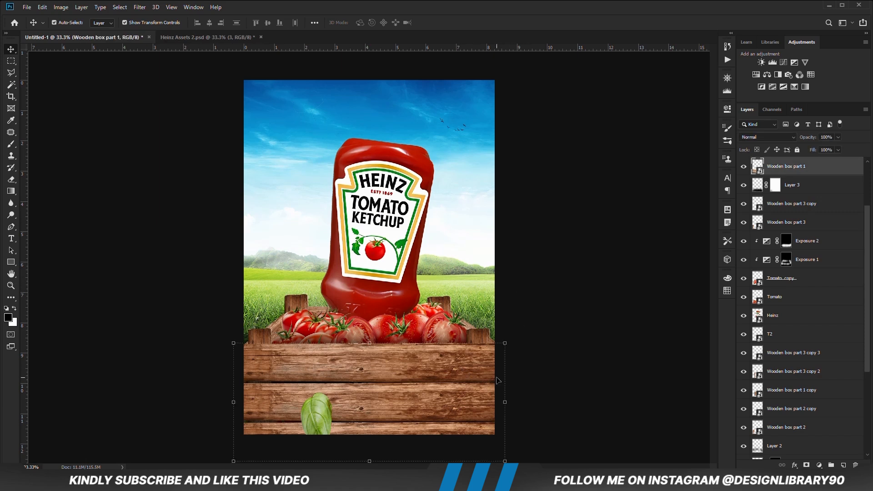
pyautogui.click(745, 167)
pyautogui.click(819, 465)
pyautogui.click(822, 356)
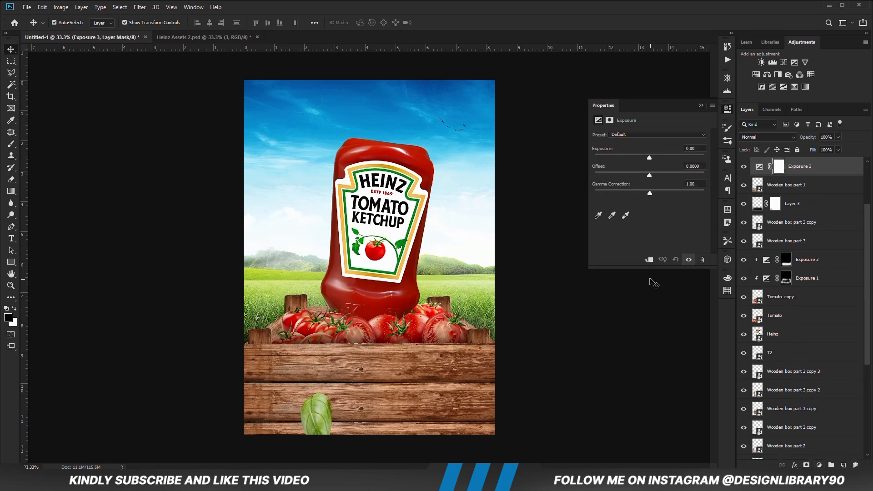
pyautogui.click(646, 260)
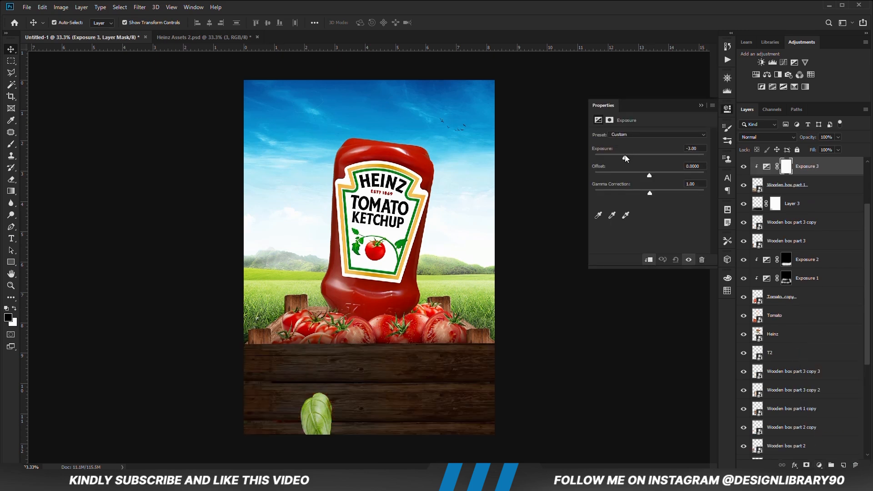
pyautogui.click(701, 105)
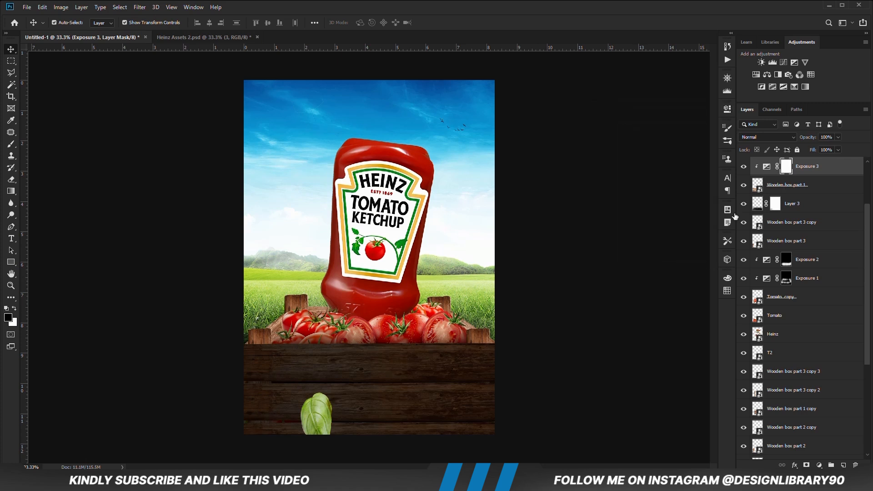
# - Invert the Exposure 3 mask and paint white along the crate's lower edge at 19% opacity with size 600 to 800 brushes
pyautogui.hotkey('ctrl', 'i')
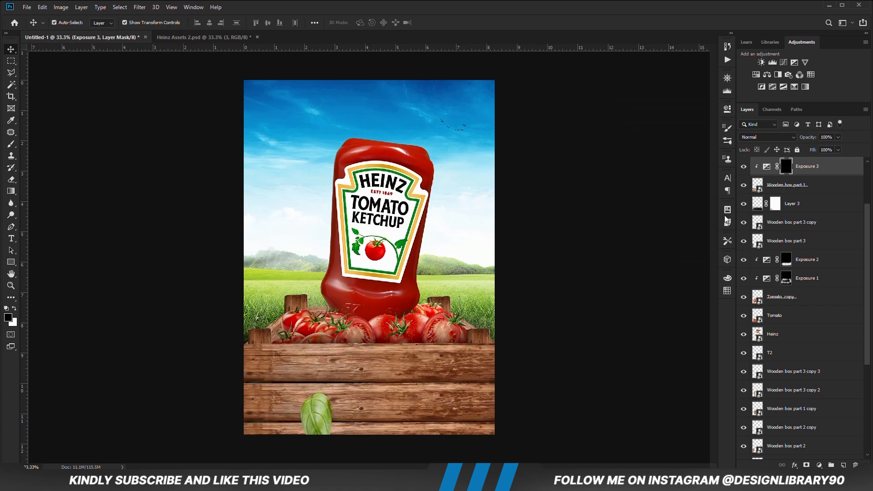
pyautogui.click(14, 145)
pyautogui.click(50, 144)
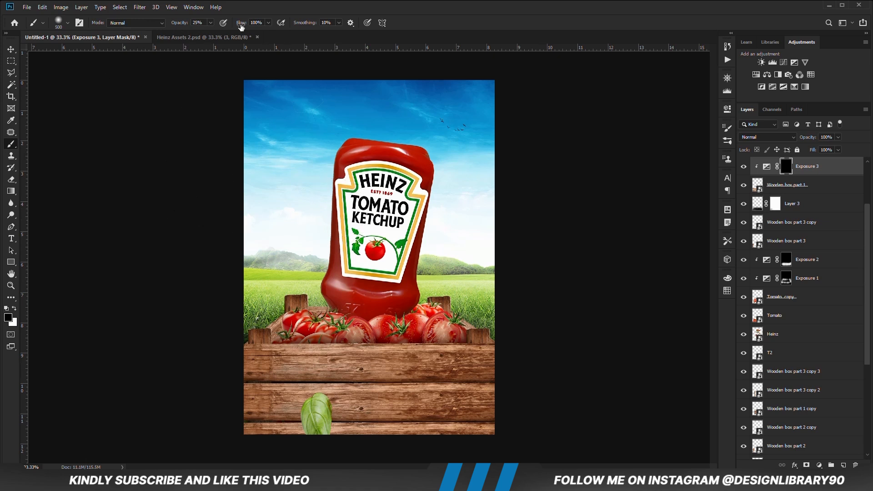
pyautogui.click(290, 4)
pyautogui.press(']')
pyautogui.scroll(-2, 484, 387)
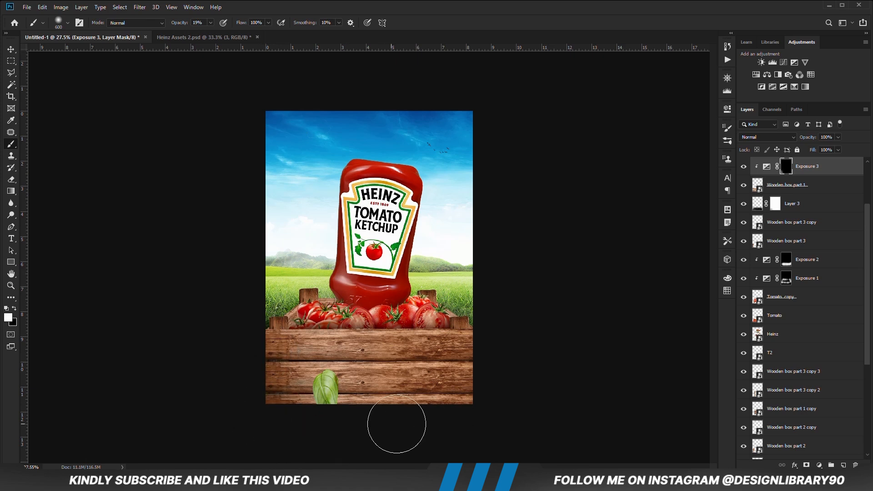
pyautogui.press(']')
pyautogui.press(']')
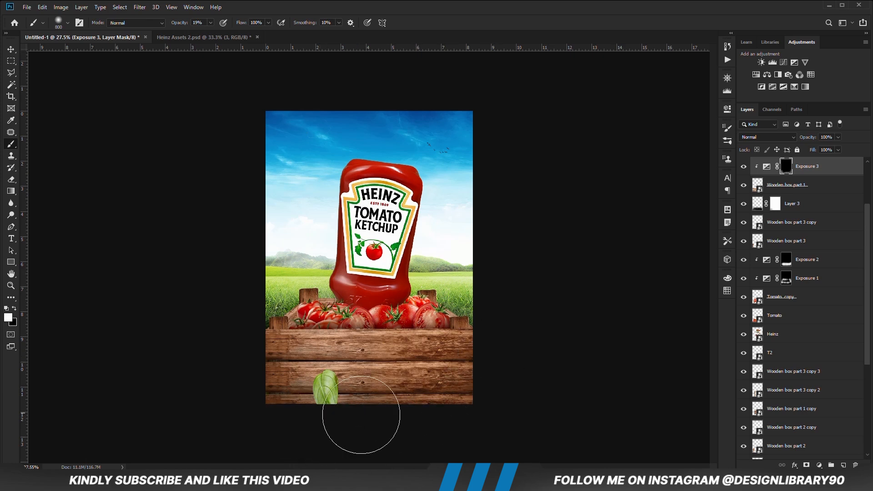
# - Add another Exposure adjustment clipped above Exposure 3 and lower its exposure until the crate front is nearly black
pyautogui.click(819, 465)
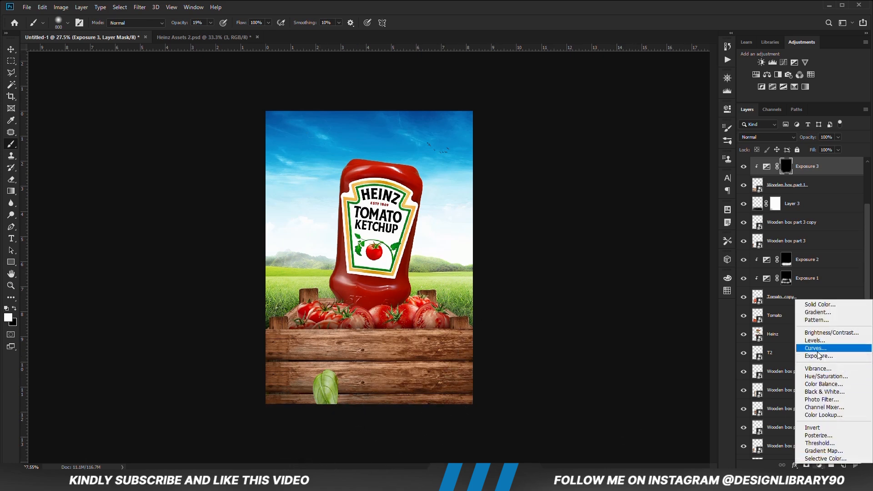
pyautogui.click(814, 357)
pyautogui.click(649, 260)
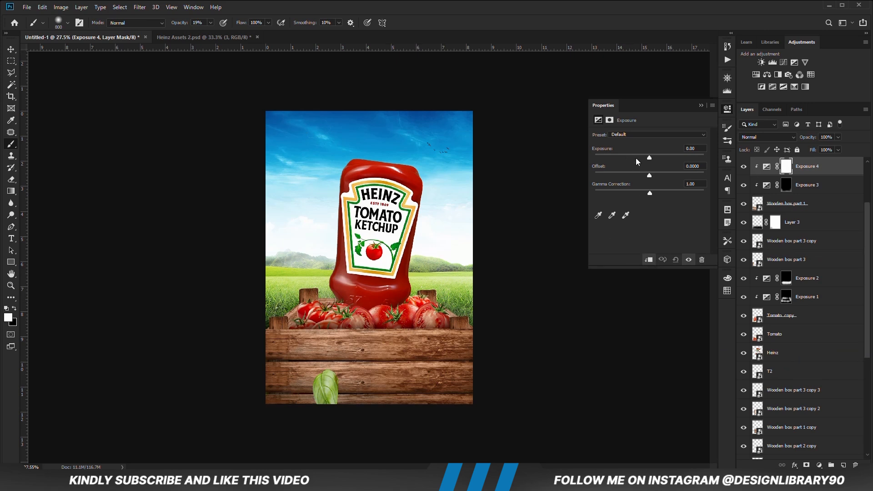
pyautogui.moveTo(618, 157); pyautogui.dragTo(617, 157)
pyautogui.click(701, 106)
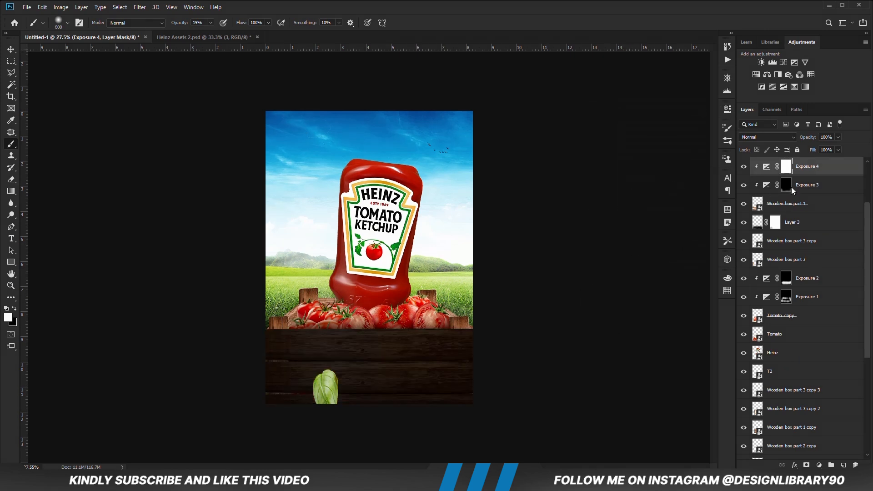
# - Invert the Exposure 4 mask, paint subtle crate shading with white at 15% brush opacity, and reduce the adjustment's layer opacity
pyautogui.hotkey('ctrl', 'i')
pyautogui.press('1')
pyautogui.press('5')
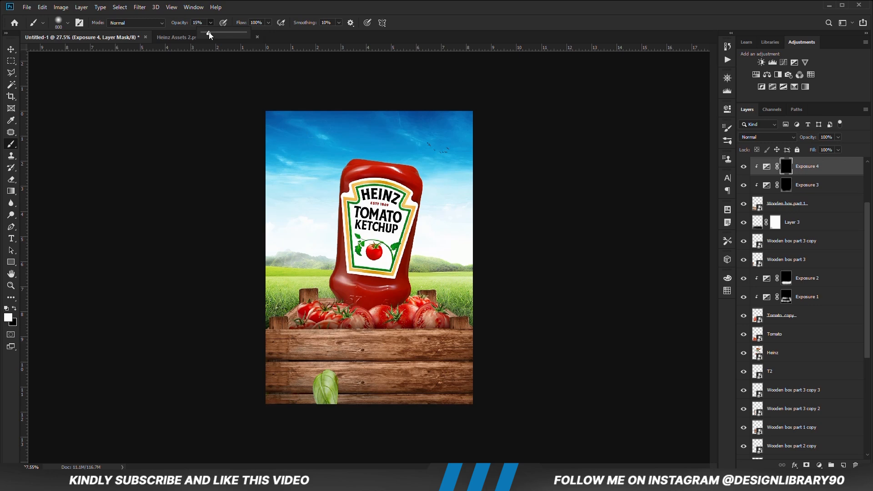
pyautogui.click(838, 137)
pyautogui.moveTo(838, 149); pyautogui.dragTo(830, 151)
pyautogui.click(832, 166)
# - Add an Exposure adjustment clipped above Exposure 4 and raise its exposure to brighten the crate front
pyautogui.click(819, 465)
pyautogui.click(827, 362)
pyautogui.click(650, 259)
pyautogui.moveTo(649, 158); pyautogui.dragTo(665, 158)
pyautogui.click(701, 106)
# - Invert the Exposure 5 mask and paint white across the crate's upper planks with a smaller brush at 37% opacity
pyautogui.hotkey('ctrl', 'i')
pyautogui.press('[')
pyautogui.press('[')
pyautogui.press('[')
pyautogui.press('[')
pyautogui.press('[')
pyautogui.press('[')
pyautogui.press('[')
pyautogui.press('[')
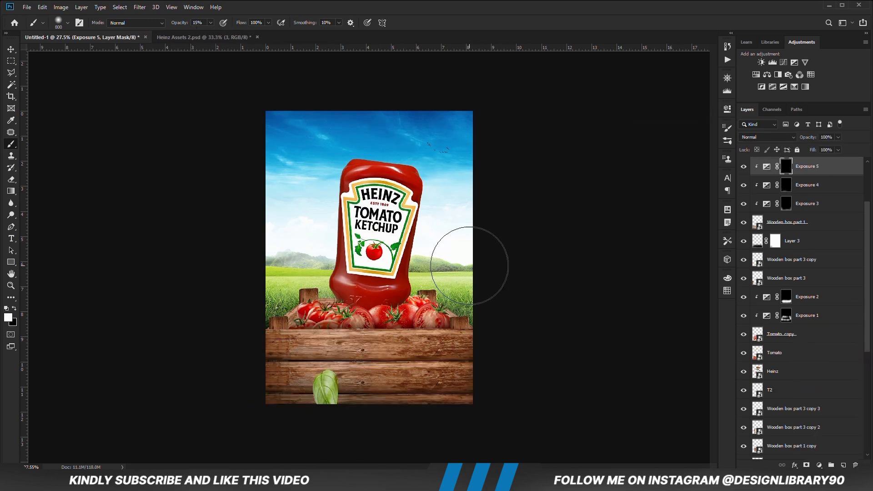
pyautogui.hotkey('ctrl', '=')
pyautogui.press('3')
pyautogui.press('7')
pyautogui.moveTo(268, 346); pyautogui.dragTo(498, 345)
# - Tone down the Exposure 5 highlights with a size 400 black brush, reducing its opacity to 27%
pyautogui.press('x')
pyautogui.press(']')
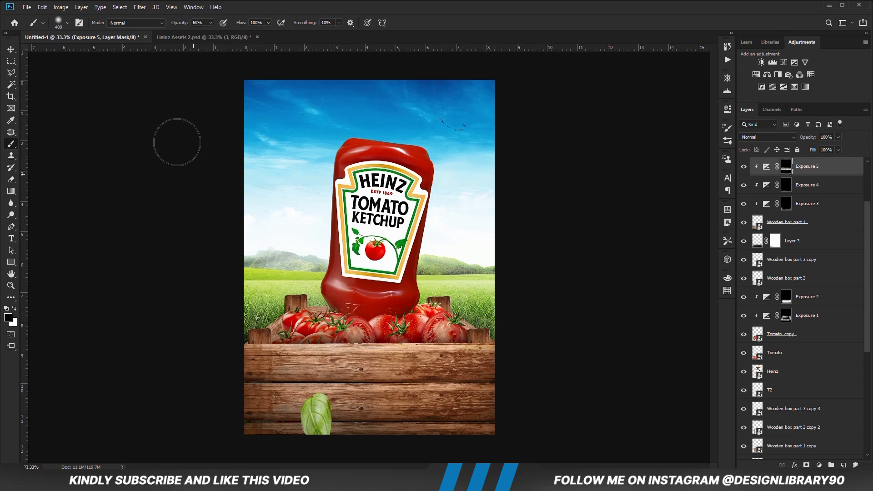
pyautogui.press('2')
pyautogui.press('7')
# - Add an Exposure adjustment clipped above Exposure 5 and lower its exposure to darken the crate front
pyautogui.click(820, 466)
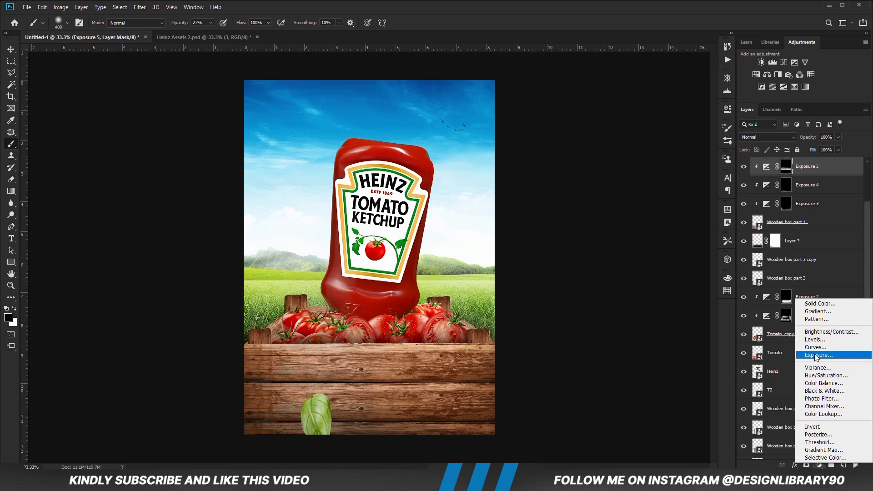
pyautogui.click(818, 355)
pyautogui.click(634, 259)
pyautogui.moveTo(649, 159); pyautogui.dragTo(639, 159)
pyautogui.click(713, 105)
# - Invert the Exposure 6 mask and paint white down the crate's left edge with a large, low-opacity brush
pyautogui.hotkey('ctrl', 'i')
pyautogui.press(']')
pyautogui.press(']')
pyautogui.press('x')
pyautogui.moveTo(211, 23); pyautogui.dragTo(204, 34)
pyautogui.press(']')
pyautogui.moveTo(207, 379); pyautogui.dragTo(227, 429)
pyautogui.press('v')
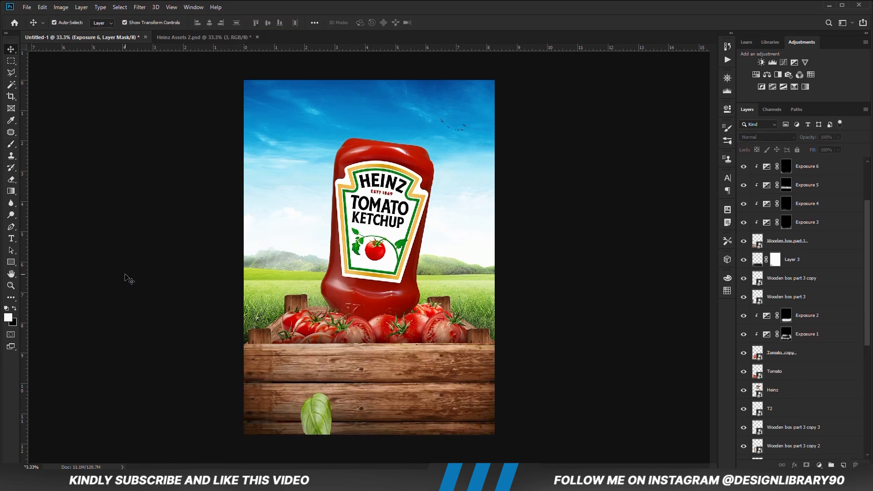
# - Clip an Exposure adjustment to Wooden box part 2, invert its mask, and paint white with a size 300 brush at 40% opacity
pyautogui.scroll(-5, 800, 318)
pyautogui.click(800, 375)
pyautogui.click(819, 466)
pyautogui.click(818, 355)
pyautogui.click(713, 104)
pyautogui.hotkey('ctrl', 'i')
pyautogui.press('b')
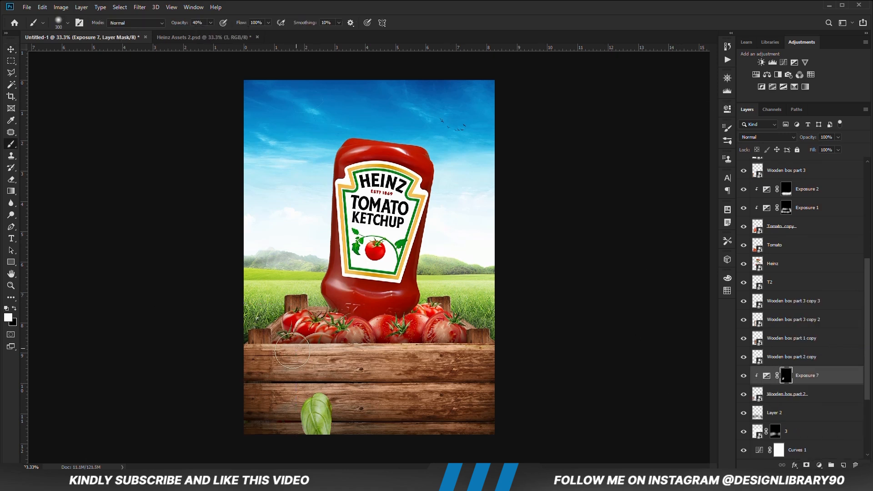
# - Clip a brightening Exposure adjustment above Exposure 7, invert its mask, and paint white highlights around the crate's left back post
pyautogui.click(819, 465)
pyautogui.click(819, 355)
pyautogui.hotkey('ctrl', 'alt', 'g')
pyautogui.moveTo(649, 158); pyautogui.dragTo(658, 158)
pyautogui.click(713, 104)
pyautogui.hotkey('ctrl', 'i')
pyautogui.moveTo(180, 23); pyautogui.dragTo(189, 23)
pyautogui.moveTo(271, 304)
pyautogui.mouseDown()
pyautogui.moveTo(258, 314)
pyautogui.moveTo(297, 304)
pyautogui.mouseUp()
pyautogui.press('v')
# - Add an Exposure adjustment clipped to Wooden box part 3 copy 2 and raise its exposure to brighten the post
pyautogui.click(819, 465)
pyautogui.click(819, 357)
pyautogui.hotkey('ctrl', 'alt', 'g')
pyautogui.moveTo(650, 158); pyautogui.dragTo(667, 158)
pyautogui.click(712, 105)
# - Invert the Exposure 9 mask and paint white on the left back post at 61% brush opacity
pyautogui.hotkey('ctrl', 'i')
pyautogui.press('b')
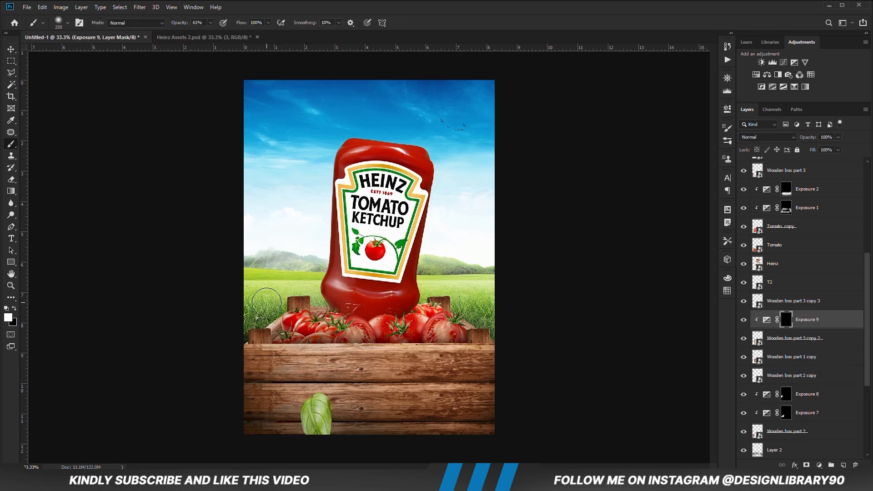
pyautogui.press(']')
pyautogui.press(']')
pyautogui.press('v')
# - Add an Exposure adjustment clipped to Wooden box part 2 copy and invert its mask
pyautogui.click(796, 375)
pyautogui.click(819, 466)
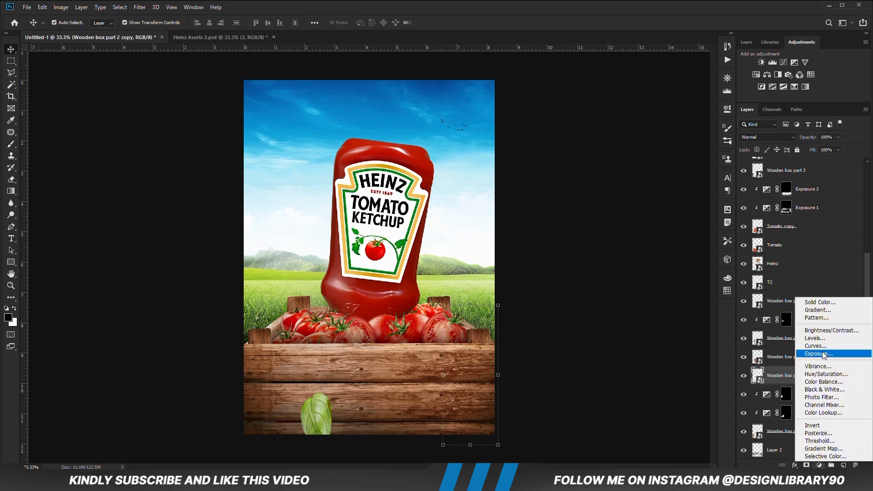
pyautogui.click(820, 357)
pyautogui.hotkey('ctrl', 'alt', 'g')
pyautogui.hotkey('ctrl', 'i')
# - Paint white on the Exposure 10 mask at 36% opacity over the crate's right side, and refine it with a smaller 59% opacity brush
pyautogui.press('b')
pyautogui.press('x')
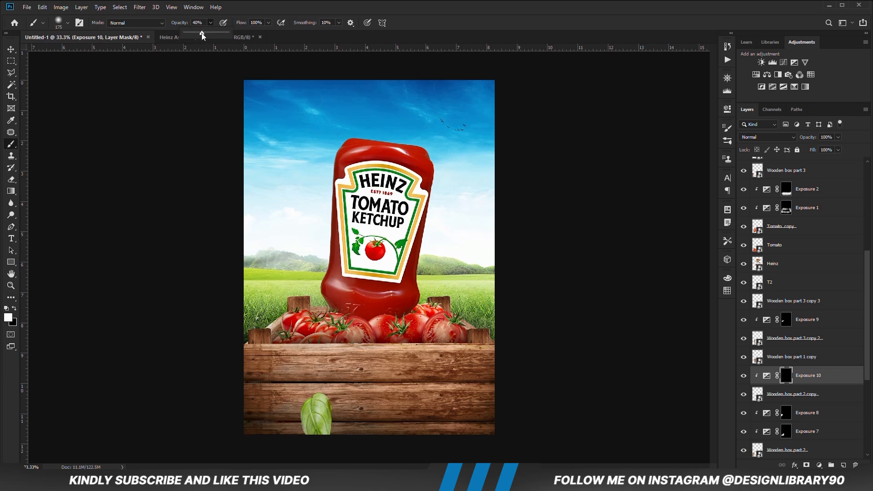
pyautogui.press('x')
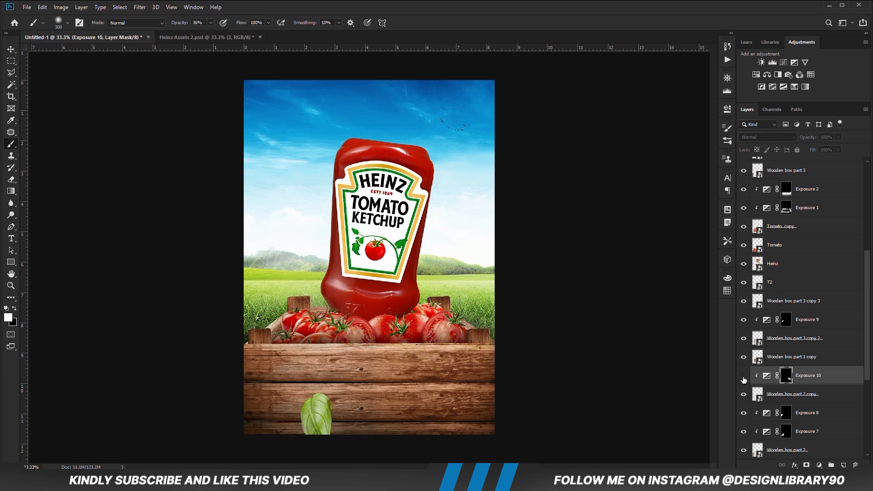
pyautogui.press('[')
pyautogui.press('[')
pyautogui.press('5')
pyautogui.press('9')
pyautogui.press('v')
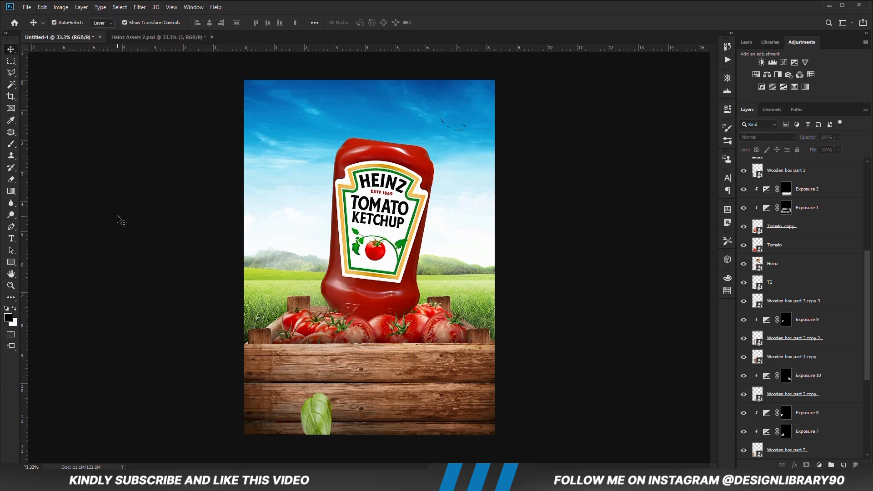
# - Add an Exposure adjustment clipped to the T2 layer and invert its mask
pyautogui.click(796, 282)
pyautogui.click(819, 465)
pyautogui.click(818, 353)
pyautogui.hotkey('ctrl', 'alt', 'g')
pyautogui.hotkey('ctrl', 'i')
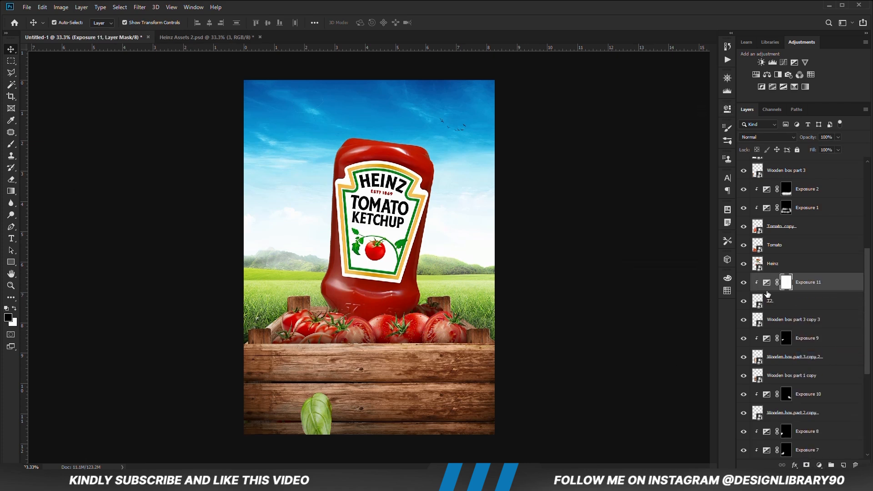
# - Paint white on the Exposure 11 mask over the tomatoes beside the bottle's base with a size 250 brush at 29% opacity
pyautogui.press('b')
pyautogui.press('x')
pyautogui.press(']')
pyautogui.press(']')
pyautogui.moveTo(401, 336); pyautogui.dragTo(423, 328)
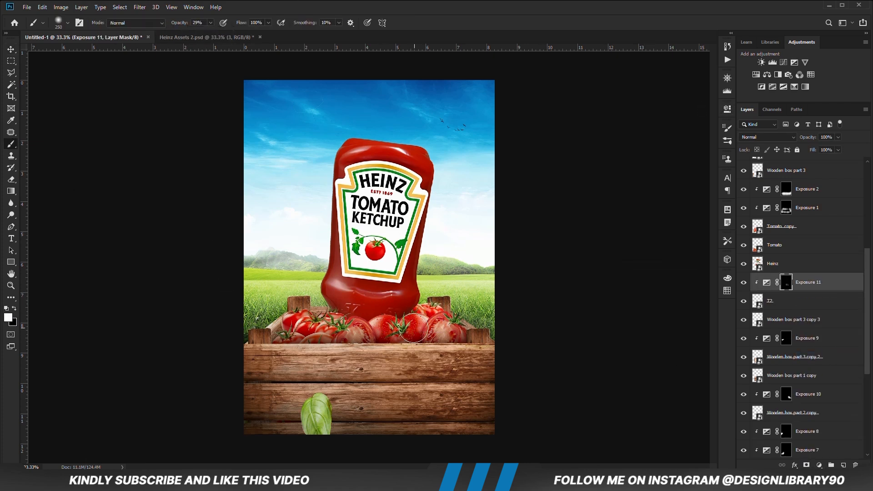
# - Add an Exposure adjustment clipped above Exposure 11, paint its inverted mask with a size 175 white brush, and set its layer opacity to 89%
pyautogui.click(819, 465)
pyautogui.click(824, 355)
pyautogui.hotkey('ctrl', 'i')
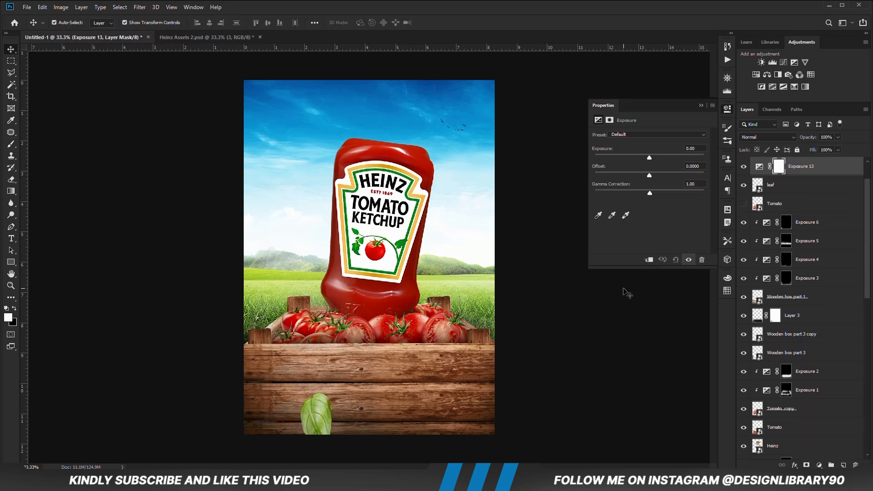
# - Clip a darkening Exposure adjustment to the leaf layer, invert its mask, and paint white down the leaf with a size 300 brush
pyautogui.hotkey('ctrl', 'alt', 'g')
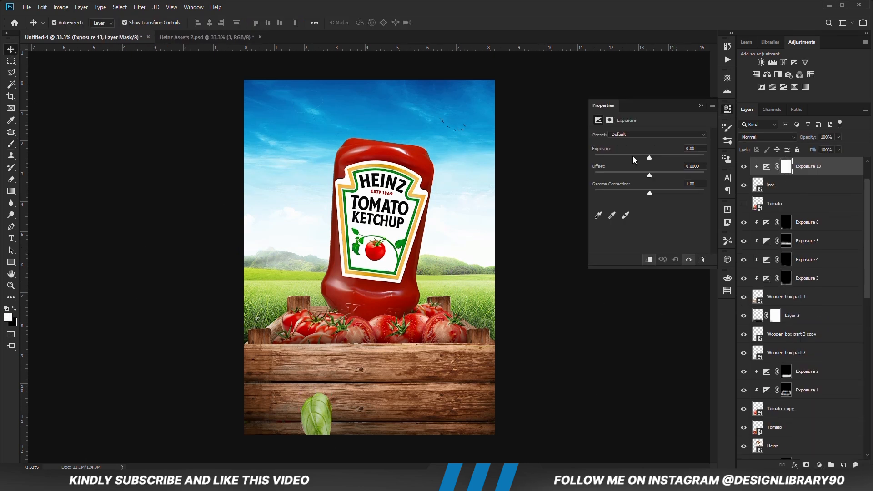
pyautogui.click(571, 207)
pyautogui.hotkey('ctrl', 'i')
pyautogui.press('b')
pyautogui.press(']')
pyautogui.press(']')
pyautogui.press(']')
pyautogui.press(']')
pyautogui.moveTo(351, 389)
pyautogui.mouseDown()
pyautogui.moveTo(333, 434)
pyautogui.moveTo(294, 388)
pyautogui.moveTo(327, 439)
pyautogui.mouseUp()
# - Create a layer beneath the leaf for its black brushed shadow, add a mask, and soften the shadow with black at 15% opacity
pyautogui.click(783, 204)
pyautogui.click(844, 464)
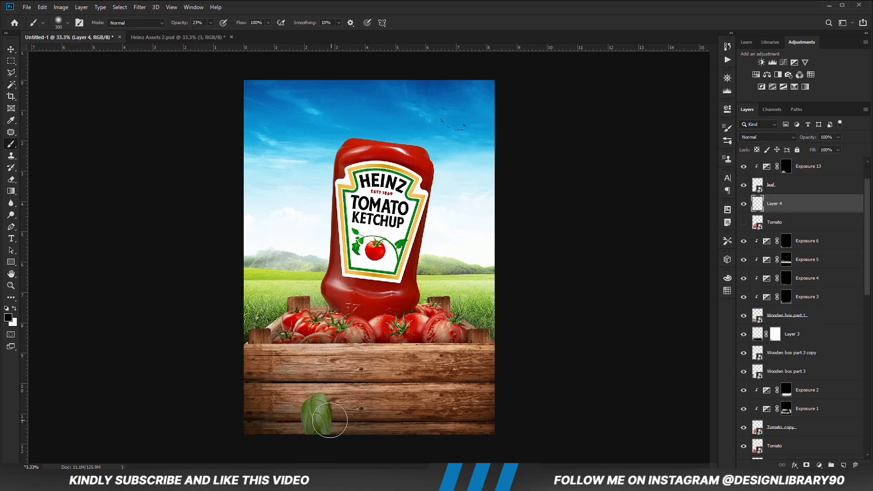
pyautogui.click(807, 465)
pyautogui.press('[')
pyautogui.press('[')
pyautogui.press('1')
pyautogui.press('5')
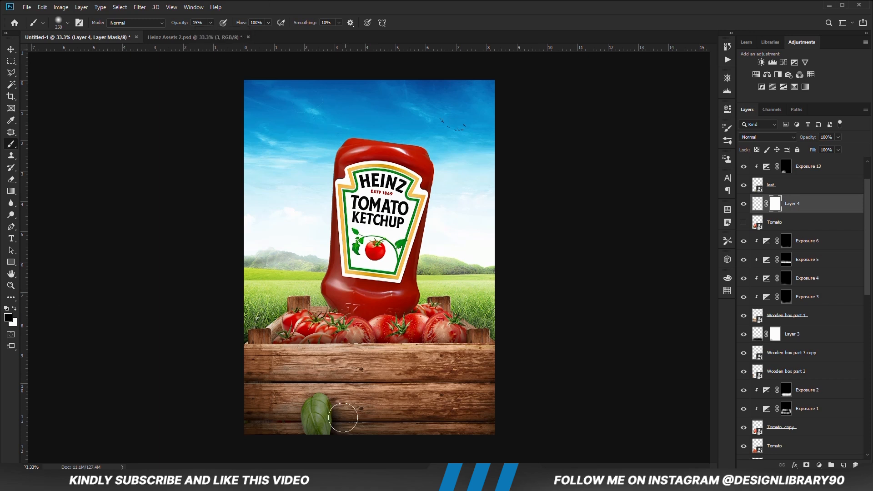
pyautogui.press('[')
pyautogui.press('[')
pyautogui.press('v')
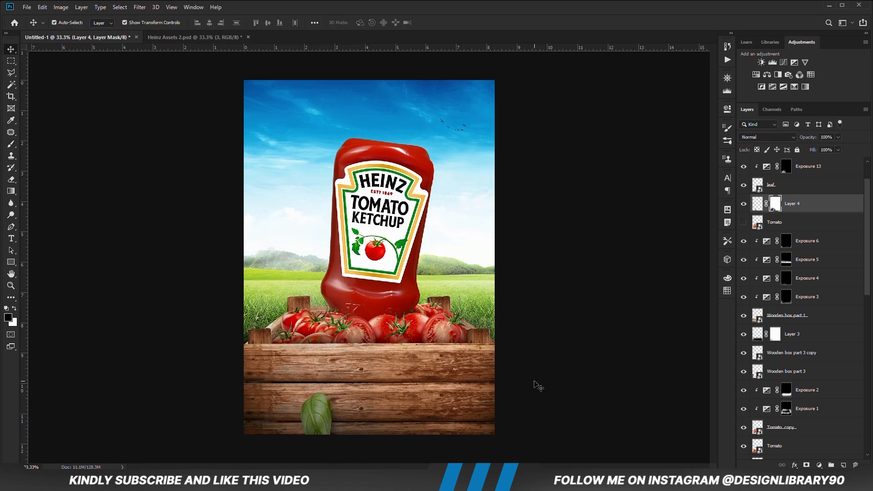
# - Add an Exposure adjustment clipped to the Heinz bottle layer
pyautogui.click(368, 273)
pyautogui.click(819, 465)
pyautogui.click(812, 357)
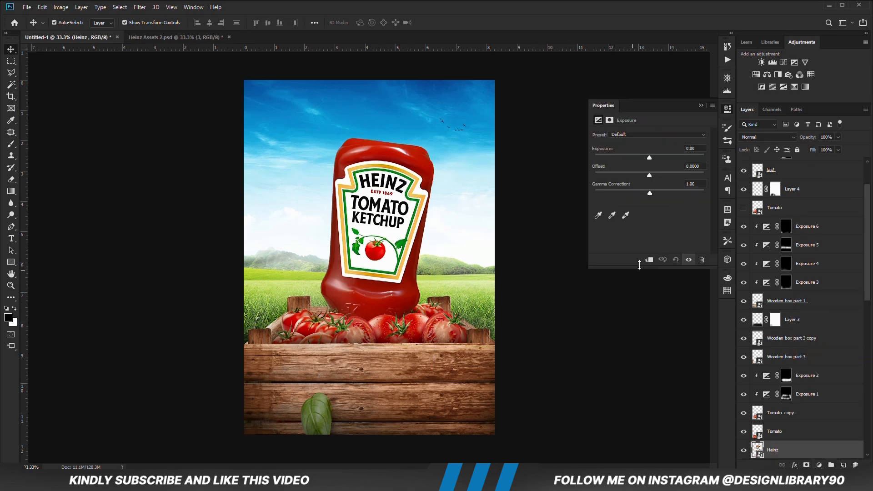
pyautogui.click(649, 260)
pyautogui.click(702, 107)
# - Invert the Exposure 14 mask and paint white down the bottle's right side to its base with a large brush at 18% opacity
pyautogui.hotkey('ctrl', 'i')
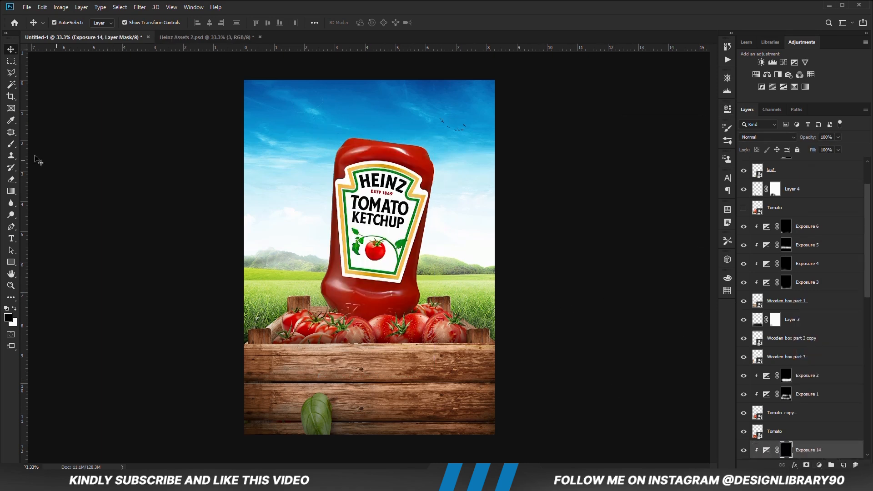
pyautogui.press('b')
pyautogui.press(']')
pyautogui.press(']')
pyautogui.press(']')
pyautogui.moveTo(436, 147)
pyautogui.mouseDown()
pyautogui.moveTo(438, 277)
pyautogui.moveTo(347, 331)
pyautogui.mouseUp()
pyautogui.press('[')
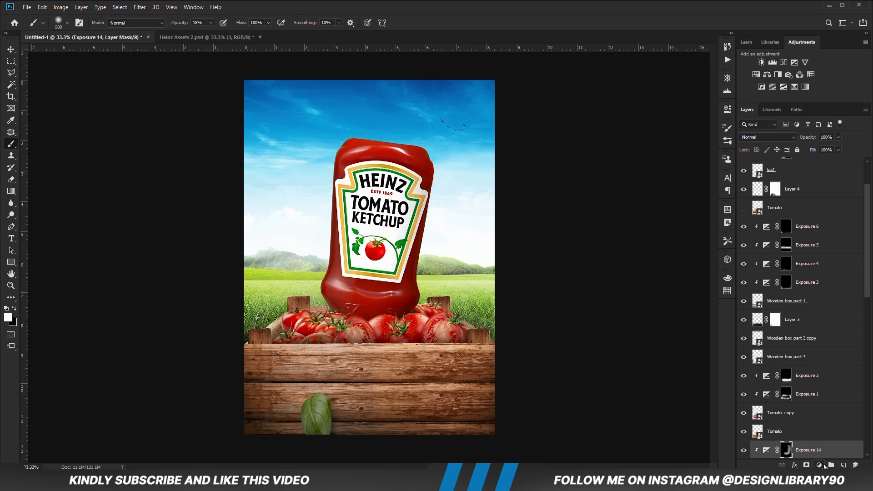
# - Add another Exposure adjustment clipped above Exposure 14 on the bottle
pyautogui.click(820, 464)
pyautogui.click(812, 357)
pyautogui.click(649, 260)
pyautogui.click(703, 107)
# - Invert the Exposure 15 mask and paint white over the bottle's base with a size 700 brush at 12% opacity
pyautogui.hotkey('ctrl', 'i')
pyautogui.moveTo(210, 23); pyautogui.dragTo(208, 28)
pyautogui.press(']')
pyautogui.press(']')
pyautogui.moveTo(362, 299); pyautogui.dragTo(335, 319)
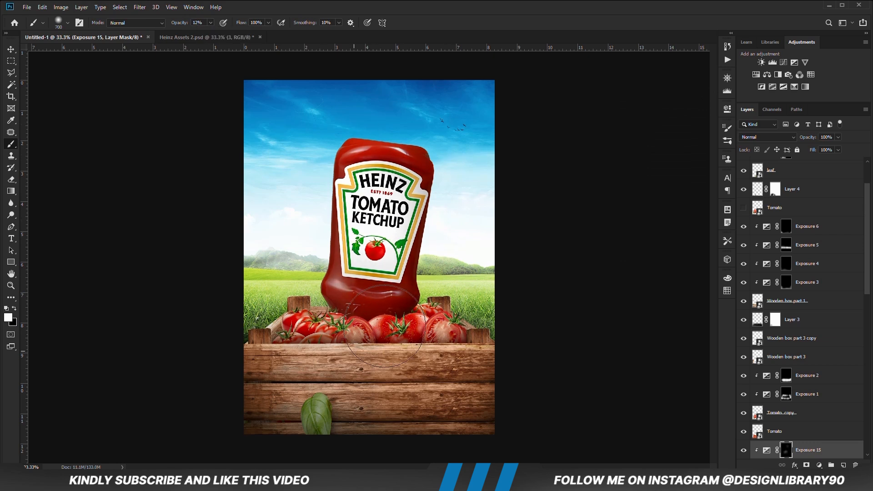
# - Lower the layer opacity of Exposure 15 and add another Exposure adjustment clipped above it on the bottle
pyautogui.click(838, 137)
pyautogui.moveTo(841, 147); pyautogui.dragTo(827, 148)
pyautogui.click(819, 465)
pyautogui.click(812, 356)
pyautogui.click(649, 260)
pyautogui.click(703, 107)
# - Invert the Exposure 16 mask and paint white over the bottle's base with a smaller brush at 23% opacity
pyautogui.hotkey('ctrl', 'i')
pyautogui.press('[')
pyautogui.moveTo(211, 24); pyautogui.dragTo(214, 35)
pyautogui.press('[')
pyautogui.press('[')
pyautogui.click(743, 451)
pyautogui.press('v')
pyautogui.click(153, 253)
# - Add an Exposure adjustment of +3.17 clipped directly above the Heinz bottle layer
pyautogui.click(368, 287)
pyautogui.scroll(-2, 805, 409)
pyautogui.click(819, 465)
pyautogui.click(826, 355)
pyautogui.moveTo(650, 156); pyautogui.dragTo(676, 155)
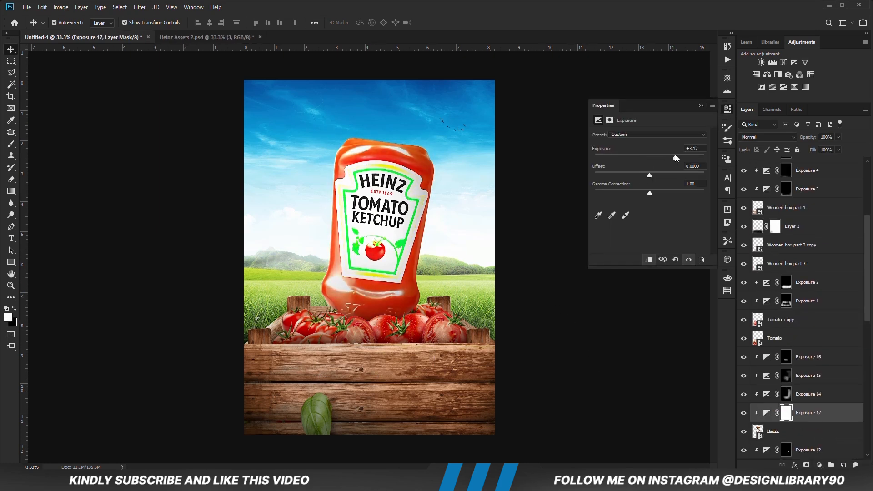
pyautogui.click(701, 105)
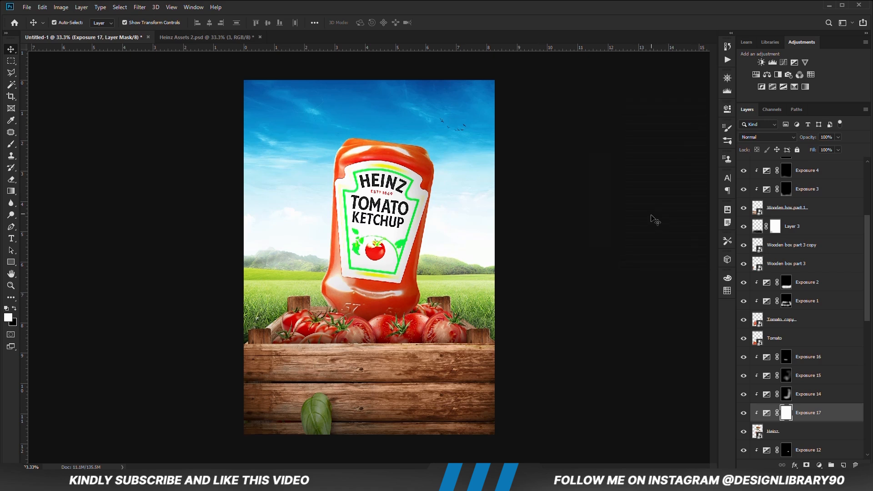
# - Invert the Exposure 17 mask, paint white along the bottle's left side at 45% brush opacity, and set the layer opacity to 86%
pyautogui.hotkey('ctrl', 'i')
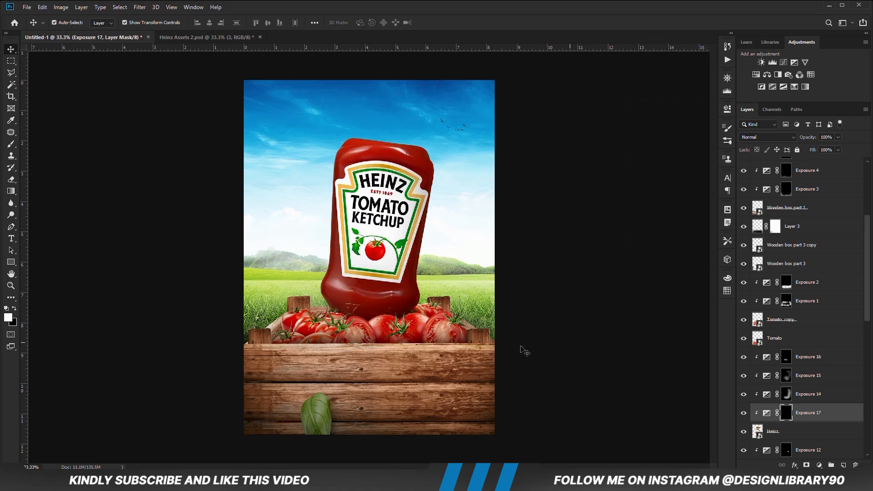
pyautogui.press('b')
pyautogui.press(']')
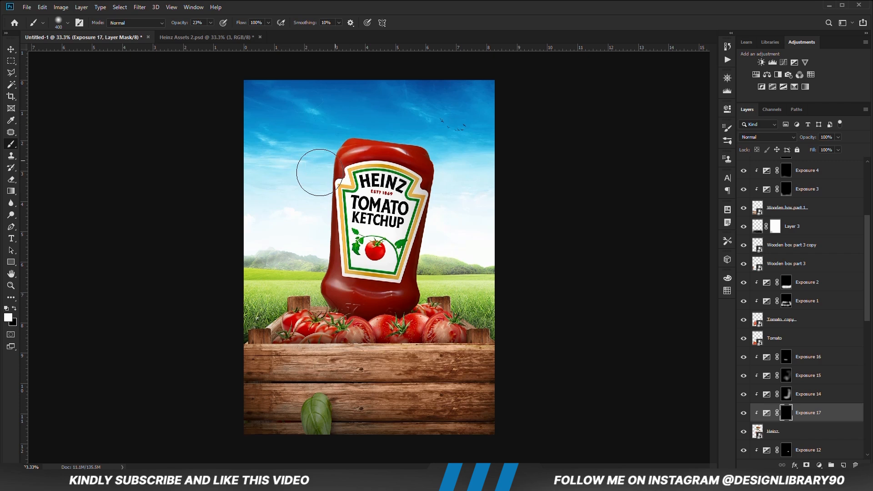
pyautogui.click(317, 5)
pyautogui.moveTo(337, 122)
pyautogui.mouseDown()
pyautogui.moveTo(296, 247)
pyautogui.moveTo(311, 130)
pyautogui.mouseUp()
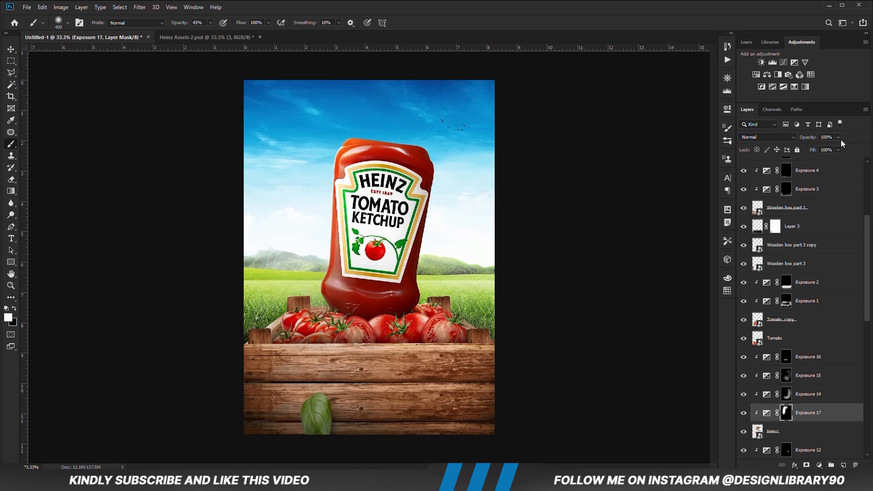
pyautogui.moveTo(833, 149); pyautogui.dragTo(832, 148)
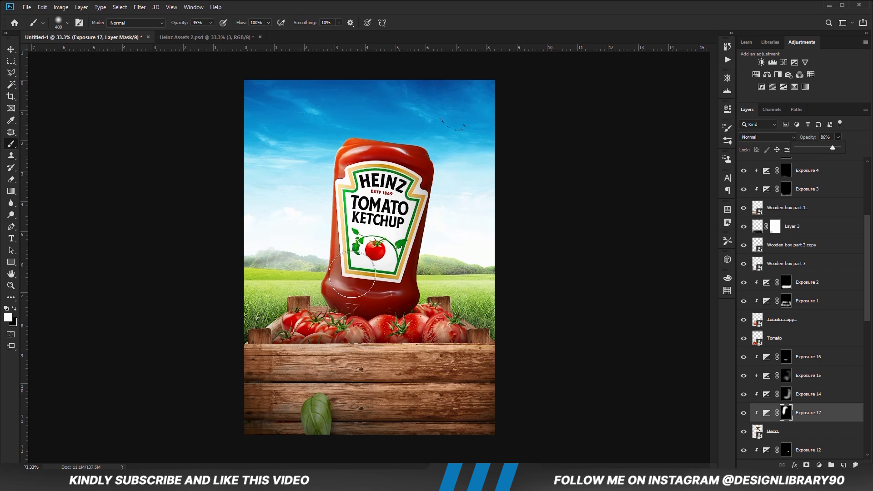
# - Add a Solid Color fill above Exposure 16 using the hex code ef2d00 copied from the Notepad note
pyautogui.press('v')
pyautogui.scroll(-1, 802, 409)
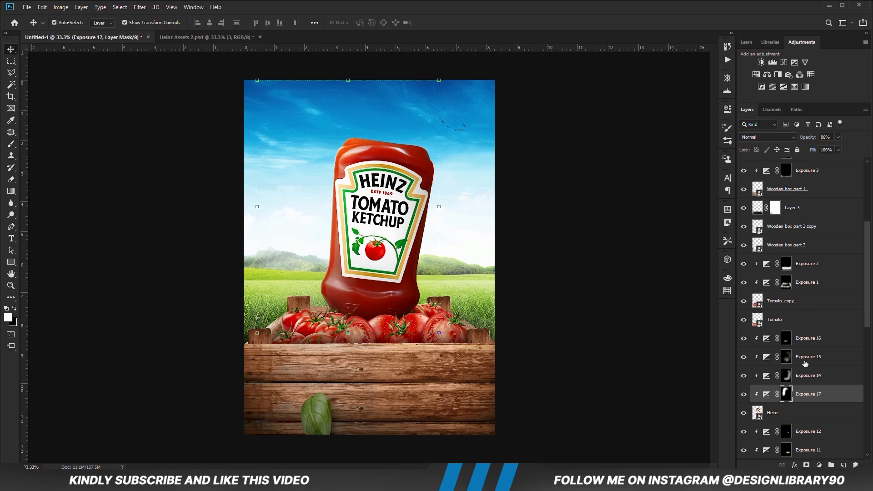
pyautogui.click(817, 339)
pyautogui.click(819, 465)
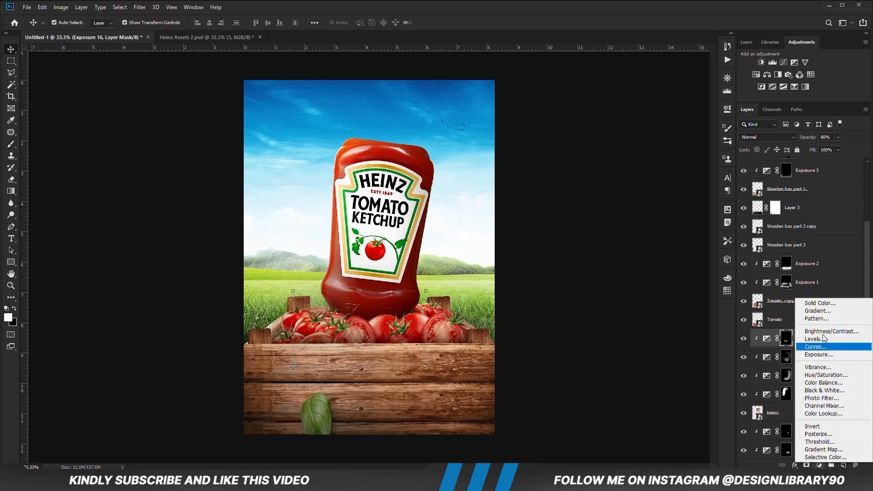
pyautogui.click(822, 304)
pyautogui.hotkey('alt', 'Tab')
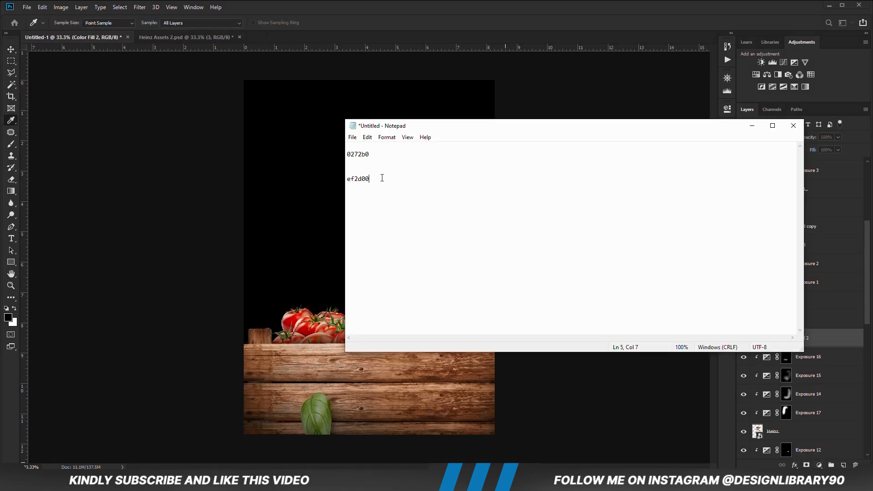
pyautogui.rightClick(361, 176)
pyautogui.click(382, 204)
pyautogui.hotkey('alt', 'Tab')
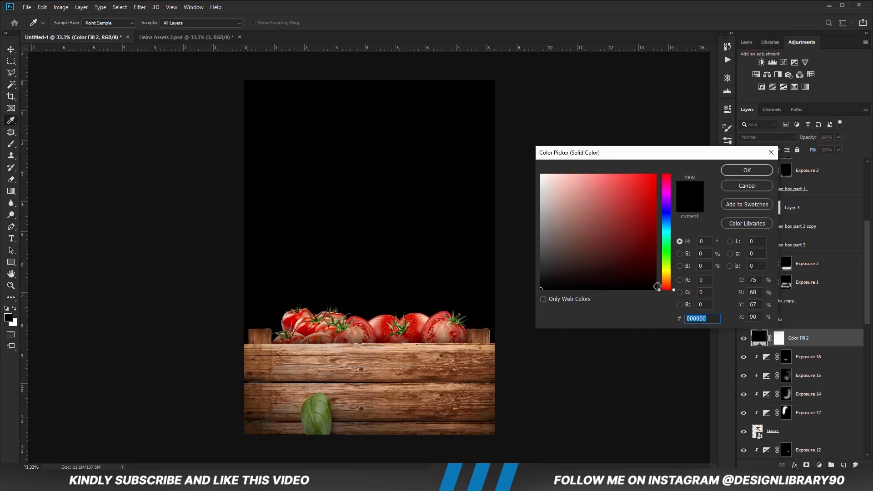
pyautogui.rightClick(691, 319)
pyautogui.click(710, 357)
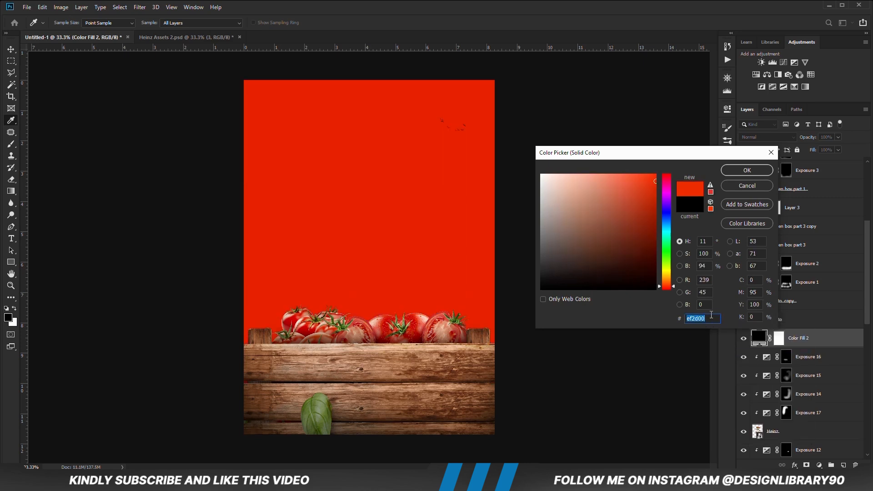
pyautogui.click(731, 170)
# - Set the red color fill to Linear Dodge (Add) blending and clip it to the bottle
pyautogui.press('v')
pyautogui.click(768, 137)
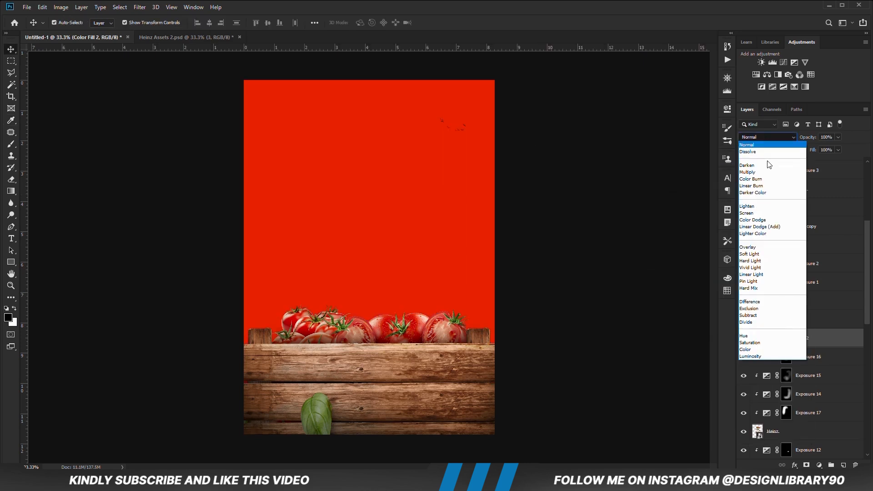
pyautogui.click(769, 230)
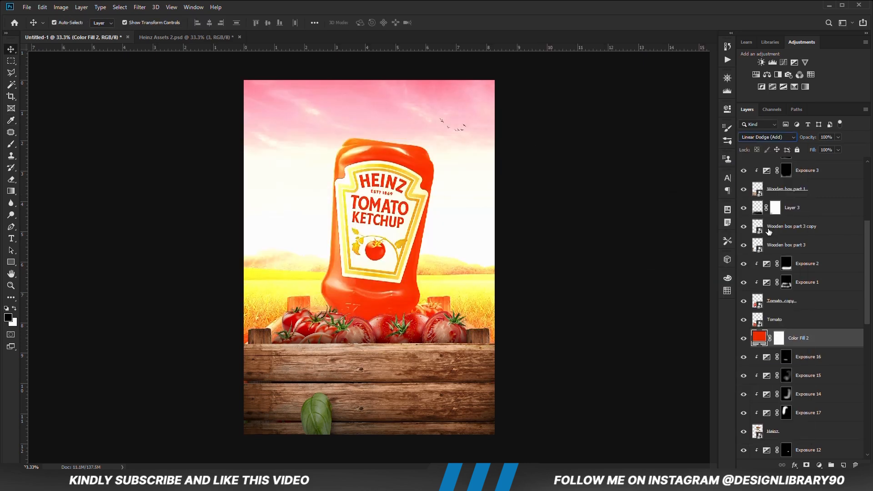
pyautogui.rightClick(810, 344)
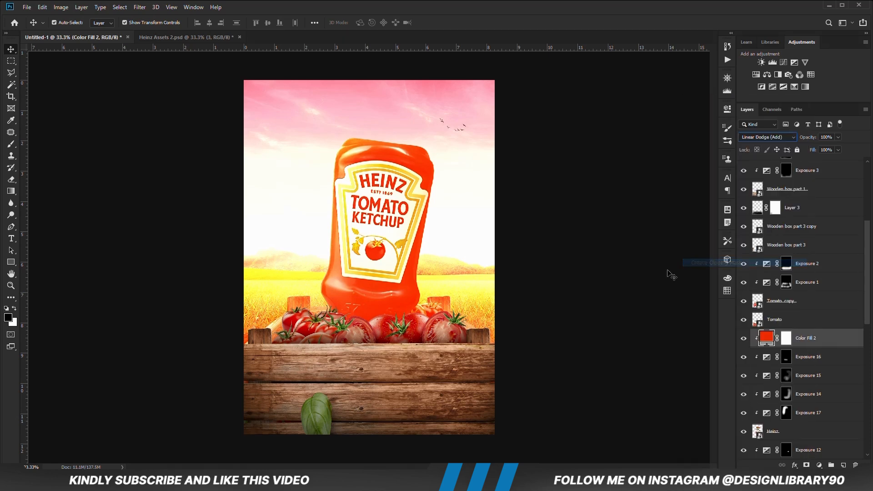
pyautogui.click(718, 263)
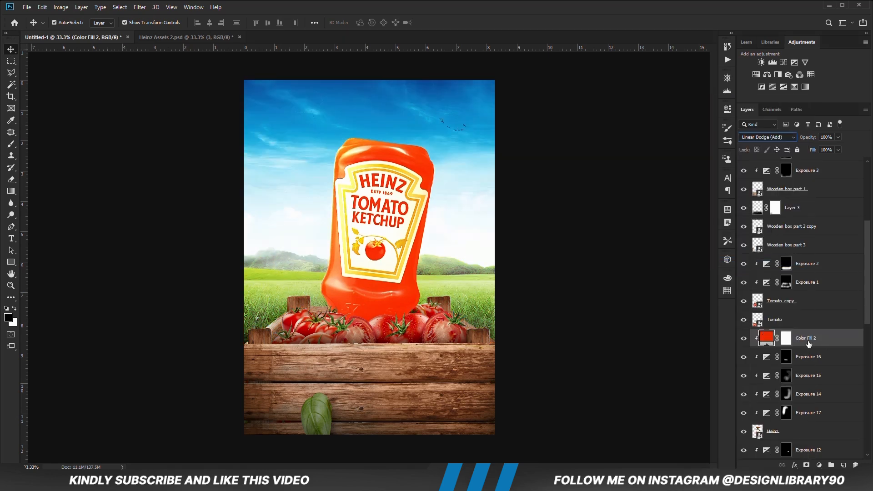
# - Split the Underlying Layer black Blend If slider of the red color fill to 24 / 83
pyautogui.rightClick(808, 344)
pyautogui.click(701, 100)
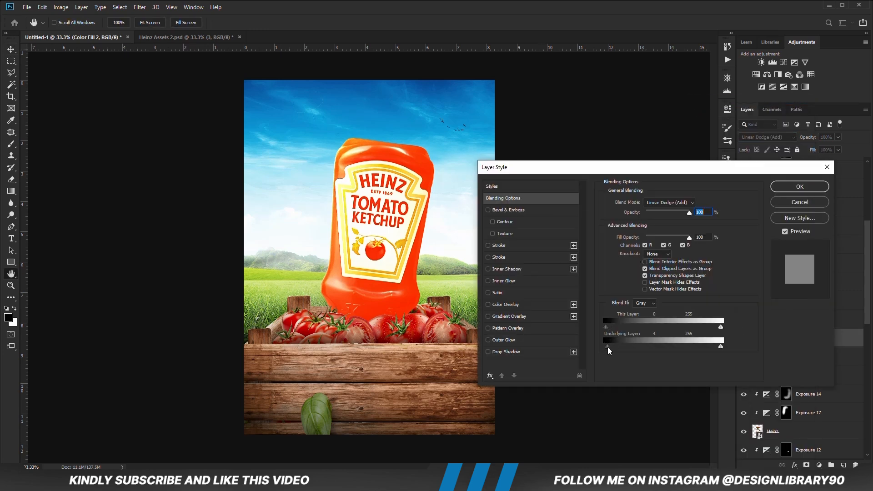
pyautogui.moveTo(613, 349); pyautogui.dragTo(643, 353)
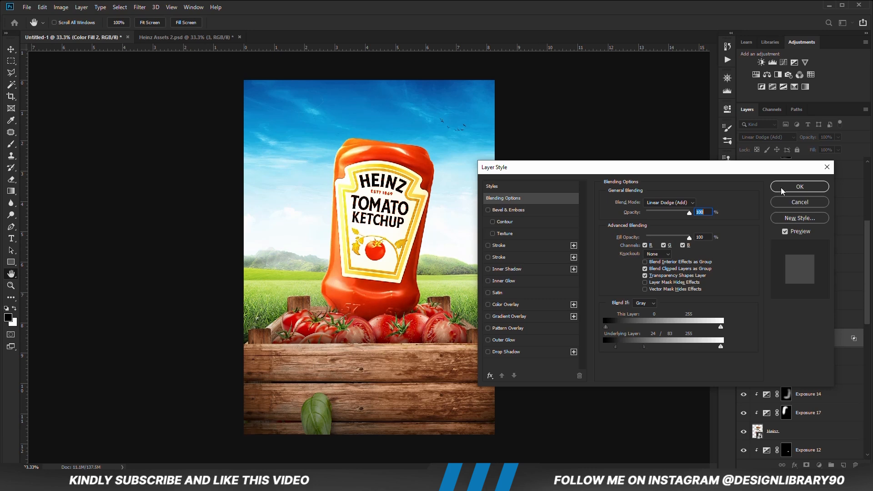
pyautogui.click(782, 188)
# - Invert the red color fill's mask and paint white down the bottle's left side with a size 400 brush at 45% opacity
pyautogui.click(787, 338)
pyautogui.hotkey('ctrl', 'i')
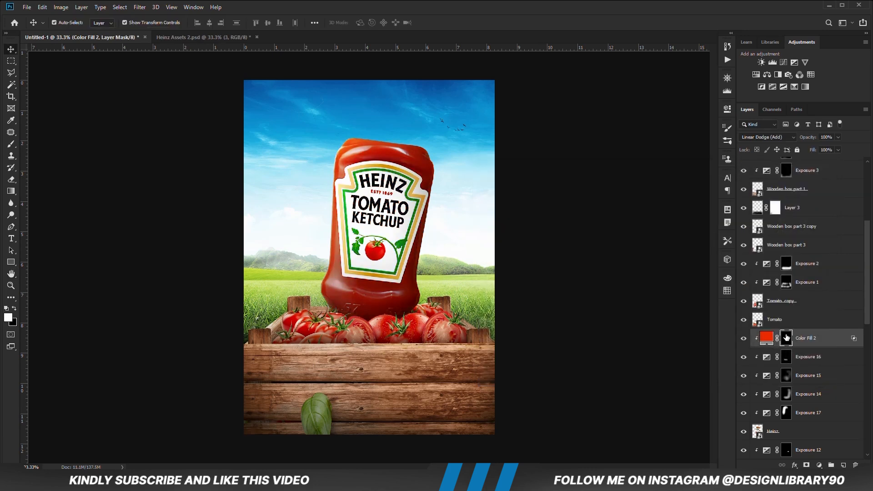
pyautogui.click(9, 144)
pyautogui.click(50, 145)
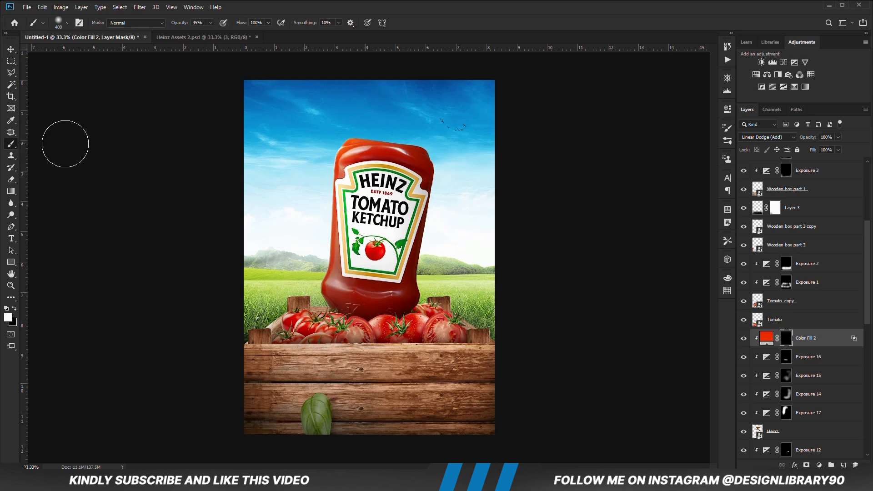
pyautogui.moveTo(308, 182)
pyautogui.mouseDown()
pyautogui.moveTo(310, 221)
pyautogui.moveTo(319, 160)
pyautogui.mouseUp()
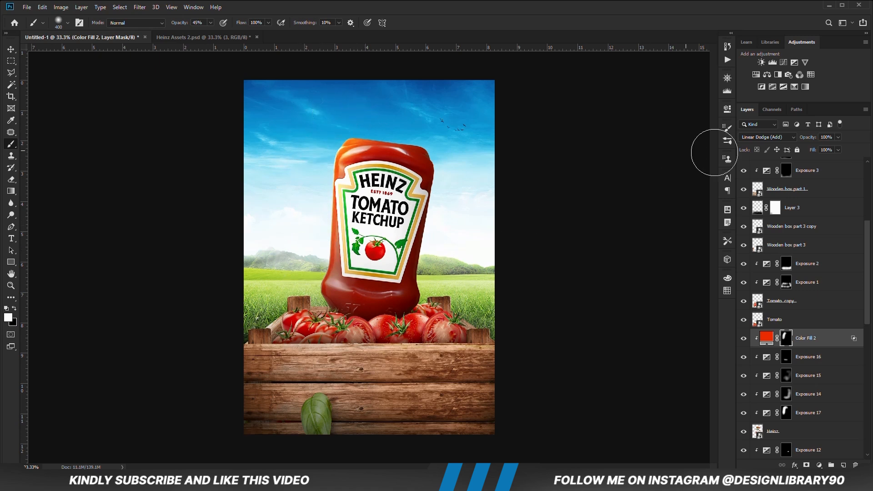
# - Compare the bottle with and without the red color fill, and set the fill layer's opacity to 30%
pyautogui.click(745, 341)
pyautogui.click(745, 341)
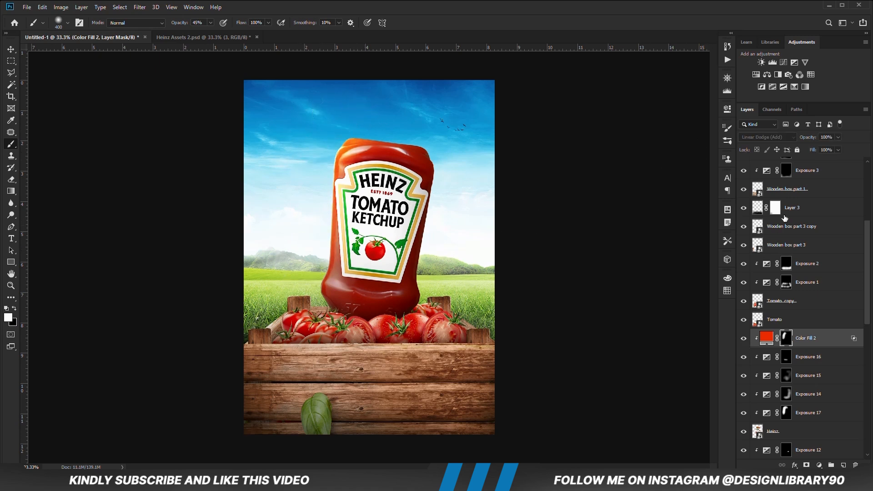
pyautogui.click(824, 135)
pyautogui.write('30')
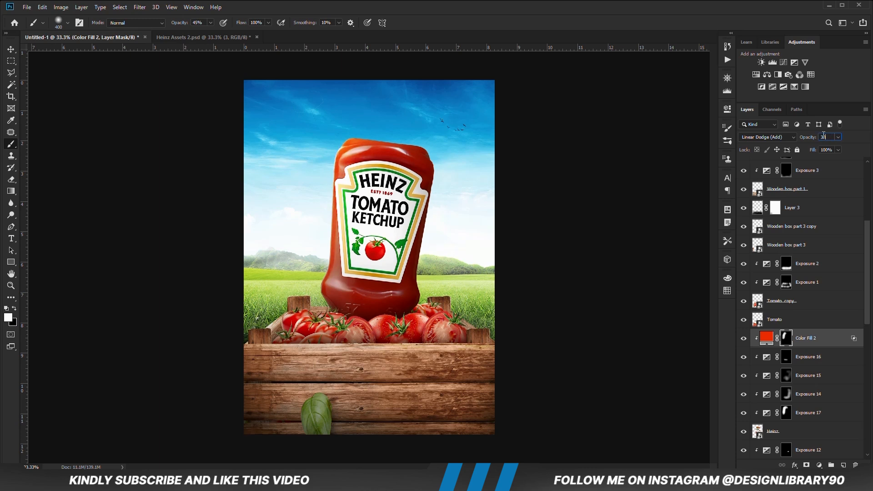
pyautogui.click(10, 51)
pyautogui.click(111, 176)
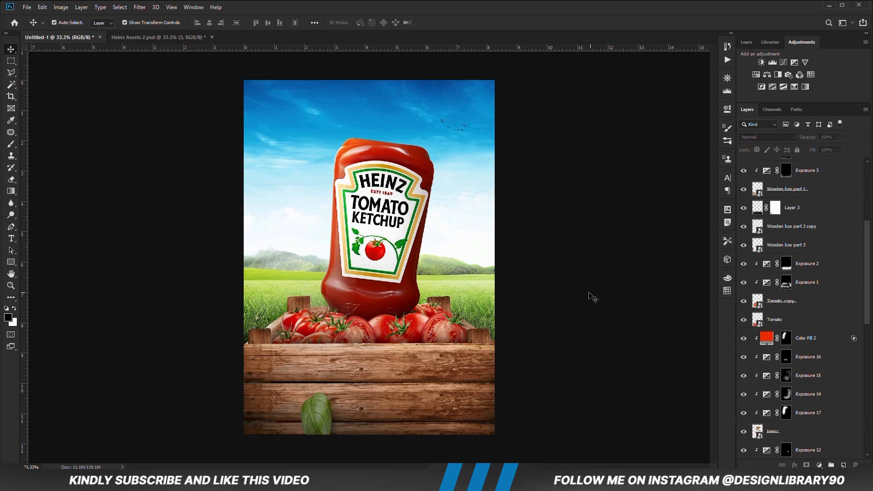
# - Touch up the Exposure 17 mask around the bottle's upper left edge with a white size 400 brush at 21% opacity
pyautogui.click(788, 413)
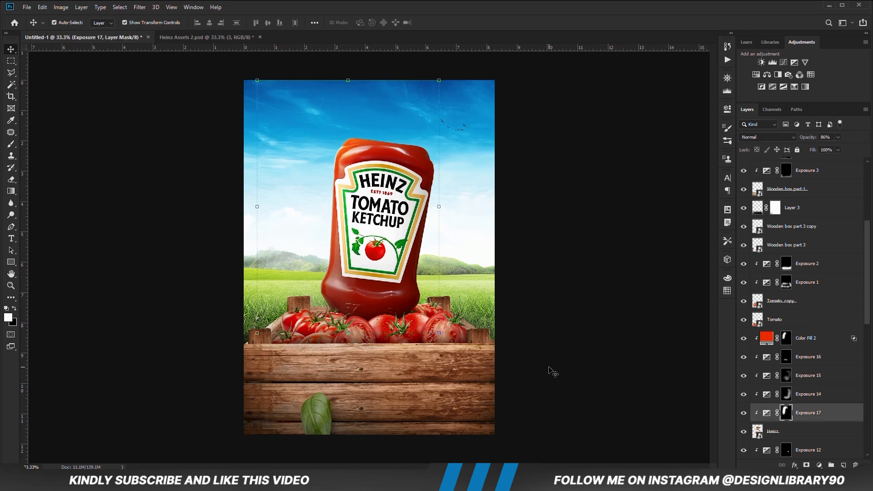
pyautogui.click(744, 413)
pyautogui.click(744, 414)
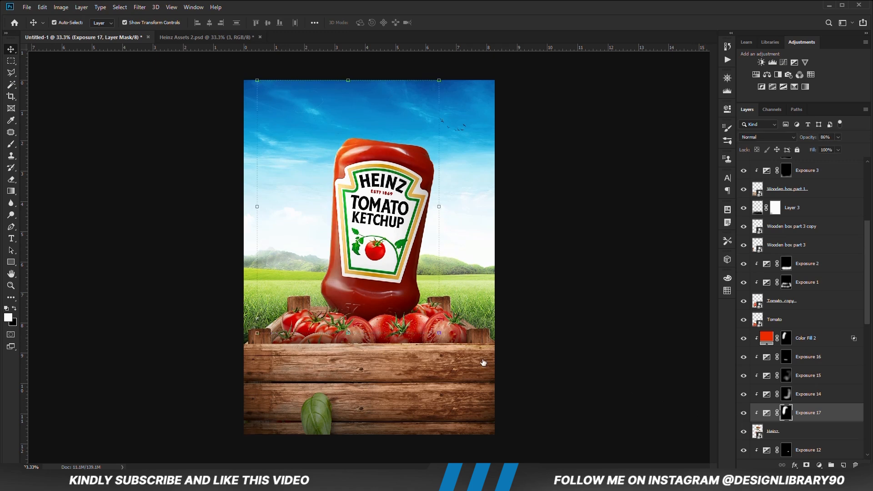
pyautogui.rightClick(8, 143)
pyautogui.click(41, 144)
pyautogui.click(211, 22)
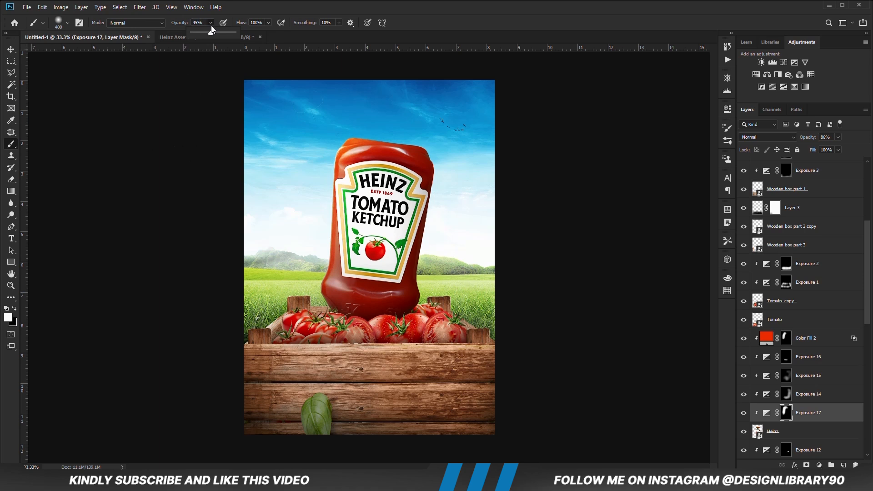
pyautogui.click(276, 3)
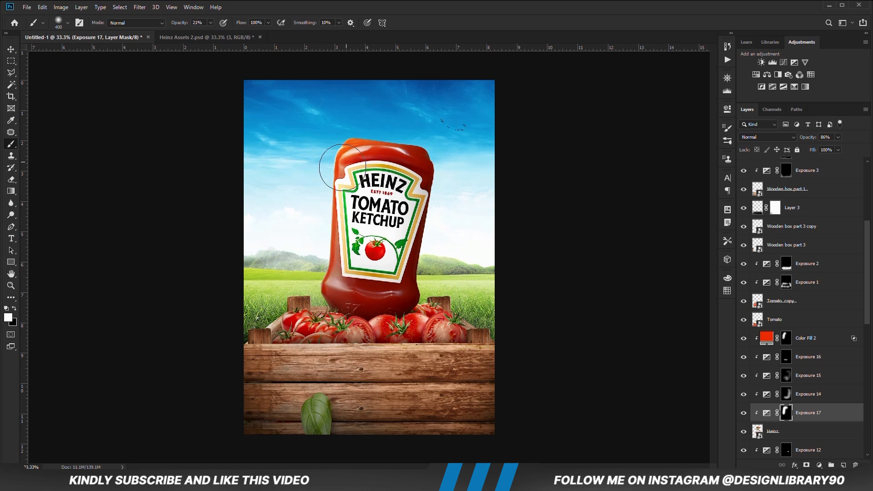
pyautogui.click(11, 49)
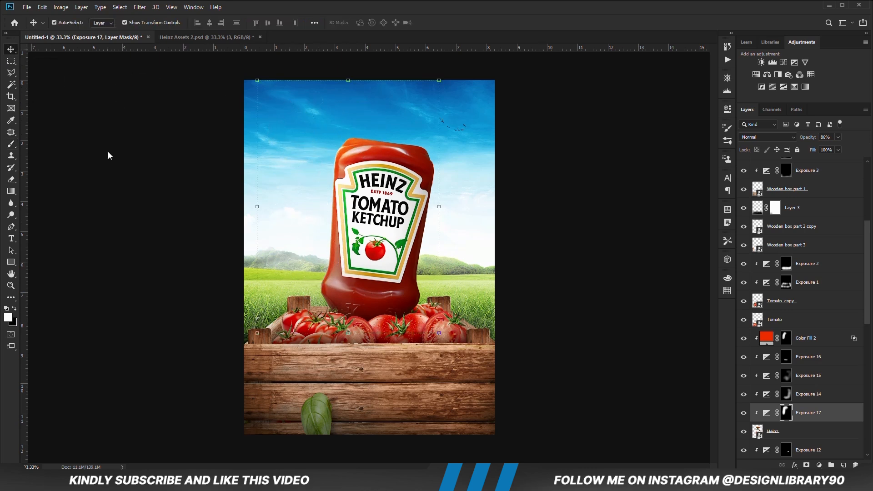
pyautogui.click(173, 229)
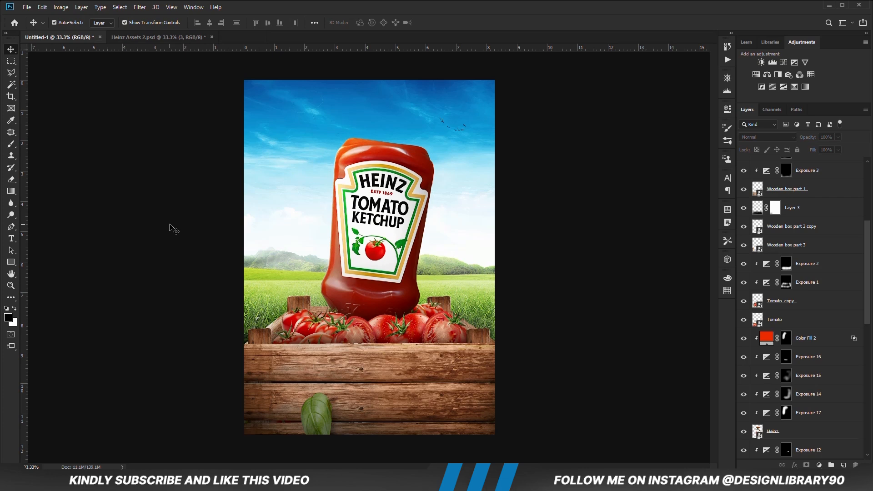
# - Add an Exposure adjustment with lowered exposure above Curves 2 at the top of the layer stack
pyautogui.click(819, 466)
pyautogui.click(816, 358)
pyautogui.moveTo(649, 159); pyautogui.dragTo(635, 159)
pyautogui.click(705, 107)
# - Invert the Exposure 18 mask and paint white along the poster's right and lower right edges at 9% brush opacity
pyautogui.hotkey('ctrl', 'i')
pyautogui.press('b')
pyautogui.press(']')
pyautogui.press(']')
pyautogui.moveTo(505, 253); pyautogui.dragTo(505, 379)
pyautogui.hotkey('ctrl', 'z')
pyautogui.moveTo(210, 23); pyautogui.dragTo(203, 24)
pyautogui.moveTo(513, 223); pyautogui.dragTo(526, 432)
pyautogui.press(']')
pyautogui.press(']')
pyautogui.moveTo(416, 435); pyautogui.dragTo(505, 392)
pyautogui.moveTo(488, 103); pyautogui.dragTo(490, 277)
# - Compare the Exposure 18 shading on and off and soften it by painting black beside the bottle's right side with a larger brush
pyautogui.press(']')
pyautogui.press(']')
pyautogui.press(']')
pyautogui.click(743, 166)
pyautogui.click(744, 166)
pyautogui.press('x')
pyautogui.moveTo(465, 172); pyautogui.dragTo(471, 285)
pyautogui.press('v')
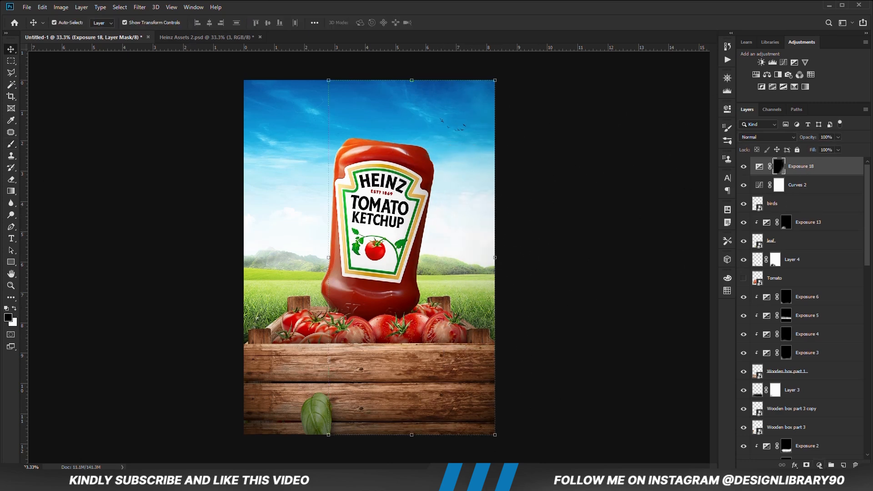
# - Add a second darkening Exposure adjustment on top with reduced gamma and set its layer opacity to 46%
pyautogui.click(819, 465)
pyautogui.click(817, 357)
pyautogui.moveTo(650, 194); pyautogui.dragTo(665, 195)
pyautogui.click(702, 106)
pyautogui.click(838, 138)
pyautogui.moveTo(838, 150); pyautogui.dragTo(817, 151)
# - Invert the Exposure 19 mask and paint white up the poster's right side with large brushes at 9% opacity
pyautogui.press('i')
pyautogui.hotkey('ctrl', 'i')
pyautogui.press('b')
pyautogui.press('x')
pyautogui.press('[')
pyautogui.press('[')
pyautogui.press('[')
pyautogui.press('[')
pyautogui.moveTo(473, 409)
pyautogui.mouseDown()
pyautogui.moveTo(510, 287)
pyautogui.moveTo(471, 171)
pyautogui.mouseUp()
pyautogui.press(']')
pyautogui.press(']')
pyautogui.press(']')
pyautogui.press(']')
pyautogui.moveTo(485, 255); pyautogui.dragTo(481, 193)
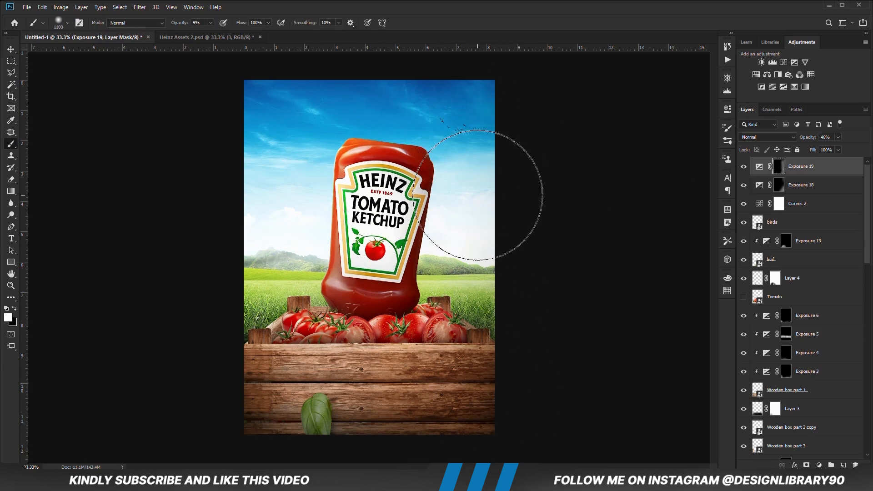
# - Add an Exposure adjustment with reduced gamma clipped to the Tomato copy layer
pyautogui.press('v')
pyautogui.click(405, 328)
pyautogui.scroll(-2, 746, 409)
pyautogui.click(819, 465)
pyautogui.click(817, 358)
pyautogui.moveTo(650, 194); pyautogui.dragTo(666, 194)
pyautogui.click(701, 105)
# - Invert the Exposure 20 mask and paint shading on the tomatoes beneath the bottle with a size 500 brush at 6% opacity
pyautogui.hotkey('ctrl', 'i')
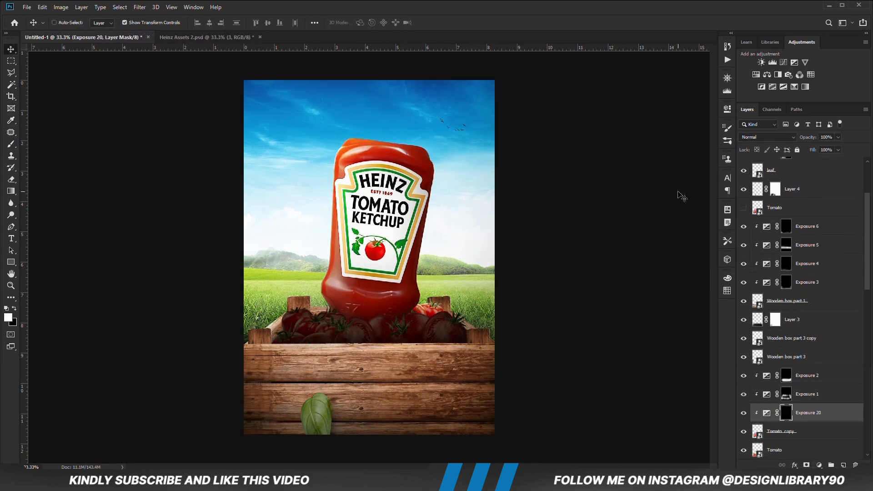
pyautogui.press('b')
pyautogui.press('[')
pyautogui.press('[')
pyautogui.press('[')
pyautogui.click(211, 23)
pyautogui.click(259, 7)
pyautogui.press('[')
pyautogui.press('[')
pyautogui.press('[')
pyautogui.press('[')
pyautogui.moveTo(357, 309)
pyautogui.mouseDown()
pyautogui.moveTo(380, 319)
pyautogui.moveTo(400, 308)
pyautogui.moveTo(398, 315)
pyautogui.moveTo(348, 299)
pyautogui.moveTo(334, 306)
pyautogui.moveTo(432, 315)
pyautogui.mouseUp()
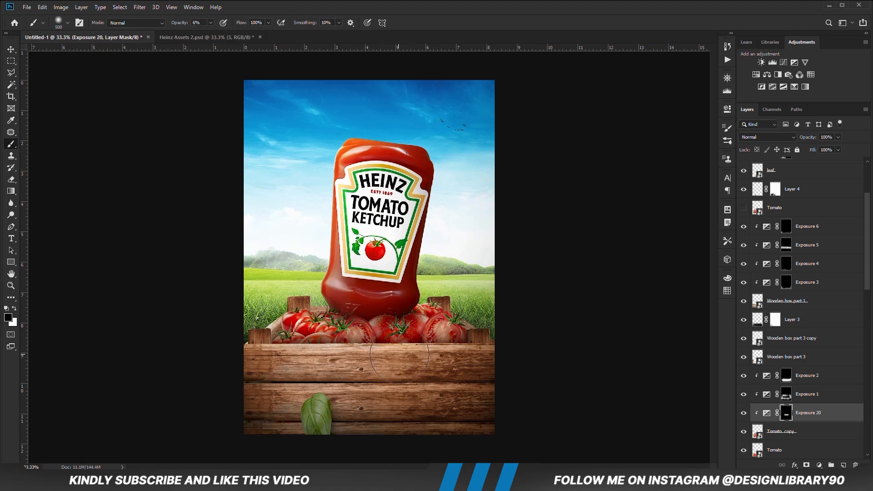
# - Check the tomato shading by toggling Exposure 20, and lower that layer's opacity
pyautogui.click(745, 413)
pyautogui.click(838, 137)
pyautogui.moveTo(838, 146); pyautogui.dragTo(830, 146)
pyautogui.press('v')
pyautogui.click(591, 155)
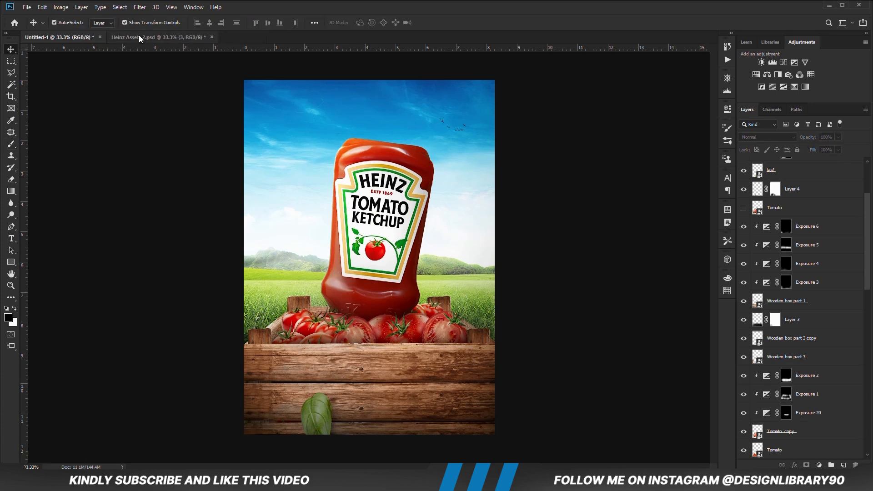
# - Bring the particle overlay image from Heinz Assets 2.psd into the poster and stretch it across the full canvas width
pyautogui.click(138, 37)
pyautogui.click(744, 223)
pyautogui.click(791, 222)
pyautogui.moveTo(387, 227); pyautogui.dragTo(507, 257)
pyautogui.moveTo(276, 257); pyautogui.dragTo(234, 257)
# - Set the particle overlay to Screen blending and clip a Levels adjustment to it with a raised black input level
pyautogui.click(768, 136)
pyautogui.click(755, 209)
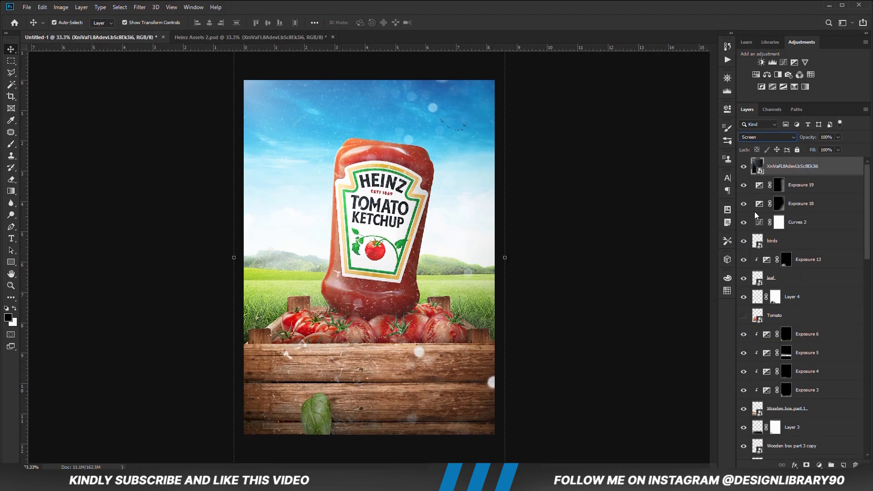
pyautogui.click(819, 465)
pyautogui.click(812, 338)
pyautogui.click(648, 260)
pyautogui.moveTo(607, 201); pyautogui.dragTo(626, 202)
pyautogui.click(701, 105)
# - Add a layer mask to the particle overlay and invert it to black
pyautogui.click(799, 186)
pyautogui.click(807, 465)
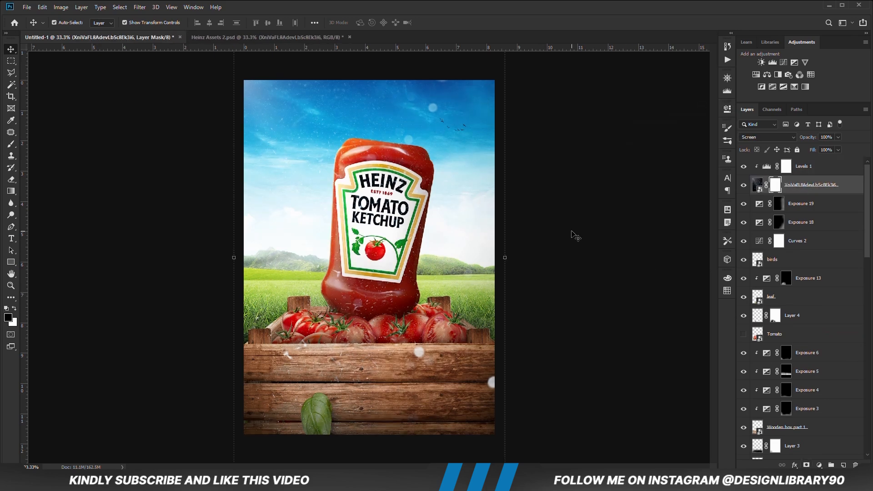
pyautogui.hotkey('ctrl', 'i')
# - Paint white on the particle overlay's mask on both sides of the bottle with a size 900 brush at 37% opacity
pyautogui.click(11, 144)
pyautogui.click(14, 308)
pyautogui.click(211, 23)
pyautogui.click(253, 4)
pyautogui.press(']')
pyautogui.press(']')
pyautogui.press(']')
pyautogui.press(']')
pyautogui.press(']')
pyautogui.press(']')
pyautogui.moveTo(288, 230); pyautogui.dragTo(279, 286)
pyautogui.moveTo(455, 205); pyautogui.dragTo(473, 318)
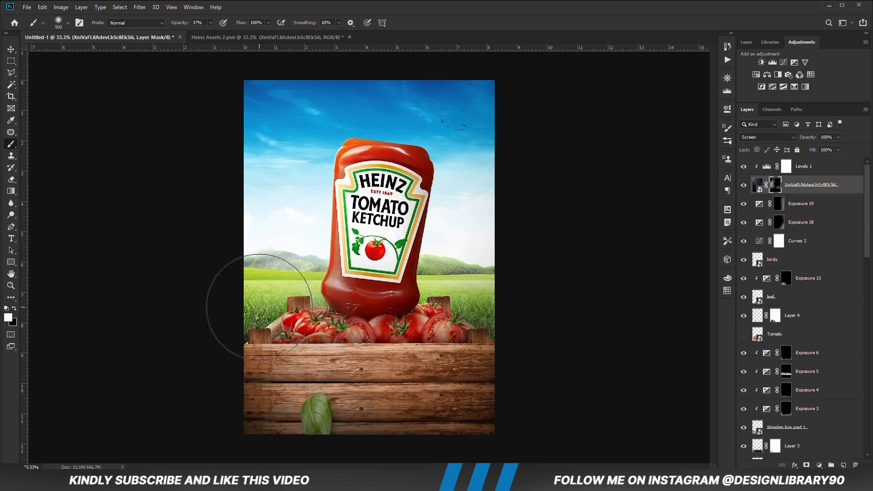
# - Touch up the particle overlay's mask with the white brush reduced to size 600
pyautogui.press('[')
pyautogui.press('[')
pyautogui.press('[')
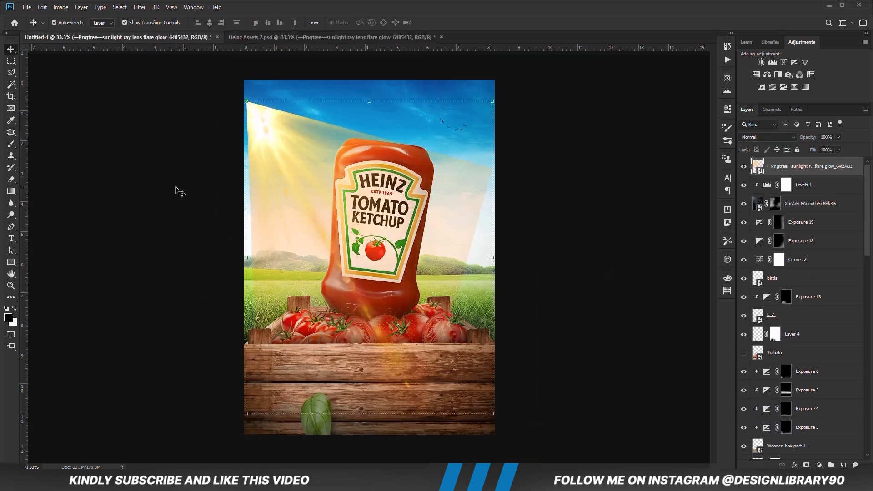
# - Place the sunlight ray lens flare from Heinz Assets 2.psd at the poster's upper-left corner and set its blending to Screen
pyautogui.moveTo(252, 125); pyautogui.dragTo(257, 95)
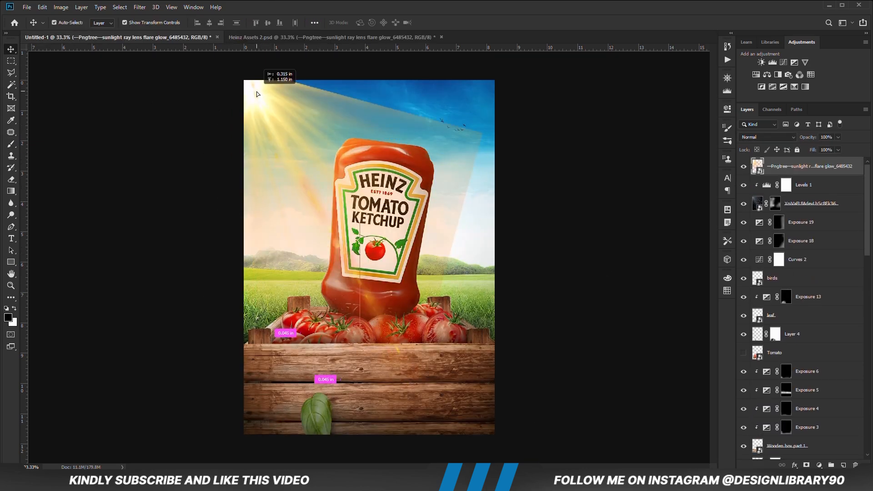
pyautogui.click(768, 137)
pyautogui.click(757, 213)
# - Add a Levels adjustment clipped to the sunlight flare and adjust its input levels
pyautogui.click(819, 465)
pyautogui.click(811, 343)
pyautogui.click(662, 260)
pyautogui.click(714, 100)
# - Resize and reposition the sunlight flare so its rays stream from the poster's upper-left corner
pyautogui.click(810, 185)
pyautogui.hotkey('ctrl', 't')
pyautogui.moveTo(492, 397); pyautogui.dragTo(504, 387)
pyautogui.moveTo(389, 311)
pyautogui.mouseDown()
pyautogui.moveTo(483, 111)
pyautogui.moveTo(381, 76)
pyautogui.mouseUp()
pyautogui.press('Return')
# - Add a layer mask to the sunlight flare and paint black over the bottle and lower scene with a size 900 brush at 85% opacity
pyautogui.click(806, 465)
pyautogui.press('b')
pyautogui.press('x')
pyautogui.press(']')
pyautogui.press(']')
pyautogui.press(']')
pyautogui.moveTo(391, 291); pyautogui.dragTo(274, 339)
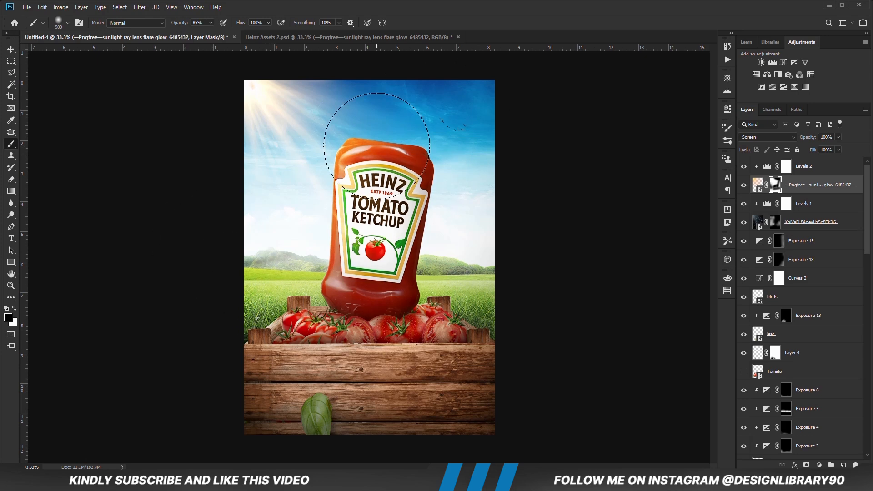
# - Reshape the sunlight flare by pulling its upper-right corner down and inward
pyautogui.press('v')
pyautogui.hotkey('ctrl', 't')
pyautogui.rightClick(451, 95)
pyautogui.click(478, 139)
pyautogui.scroll(-1, 482, 91)
pyautogui.moveTo(486, 61); pyautogui.dragTo(459, 117)
pyautogui.click(439, 22)
# - Refine the sunlight flare's mask above and along the bottle's left side with a soft white brush at 19% opacity
pyautogui.press('b')
pyautogui.moveTo(341, 103)
pyautogui.mouseDown()
pyautogui.moveTo(317, 84)
pyautogui.moveTo(314, 92)
pyautogui.mouseUp()
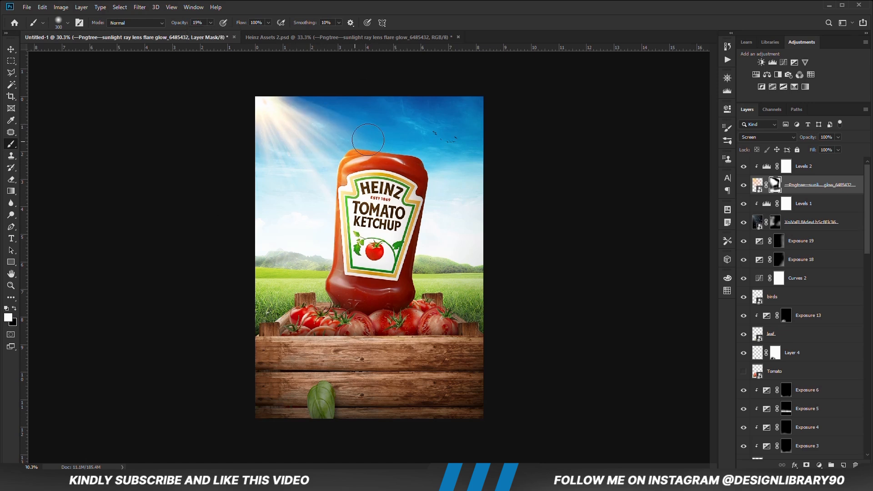
pyautogui.press('v')
pyautogui.click(66, 127)
pyautogui.click(775, 184)
pyautogui.press('b')
pyautogui.moveTo(336, 203); pyautogui.dragTo(348, 266)
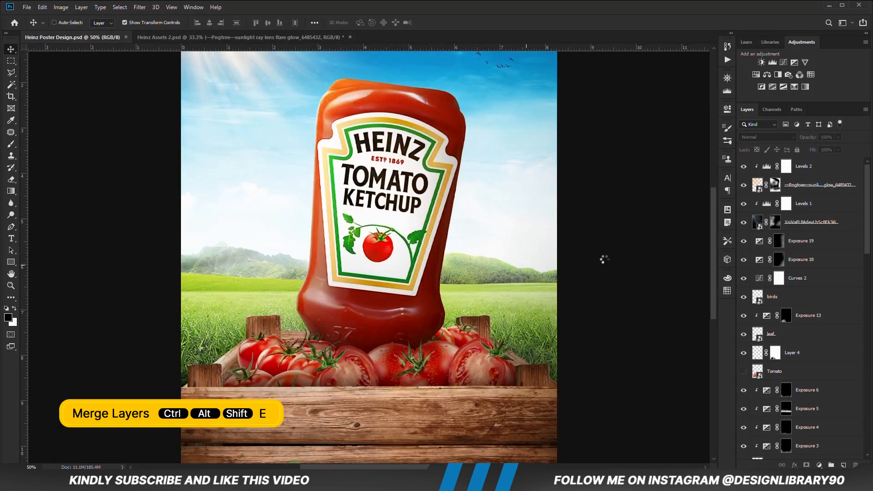
# - Stamp all visible layers into a new merged layer and convert it to a smart object
pyautogui.hotkey('ctrl', 'alt', 'shift', 'e')
pyautogui.hotkey('ctrl', '-')
pyautogui.rightClick(795, 168)
pyautogui.click(695, 216)
# - Apply Camera Raw tone settings to the merged layer: exposure +0.20, contrast +18, highlights +10, shadows -15 and whites +17
pyautogui.click(139, 7)
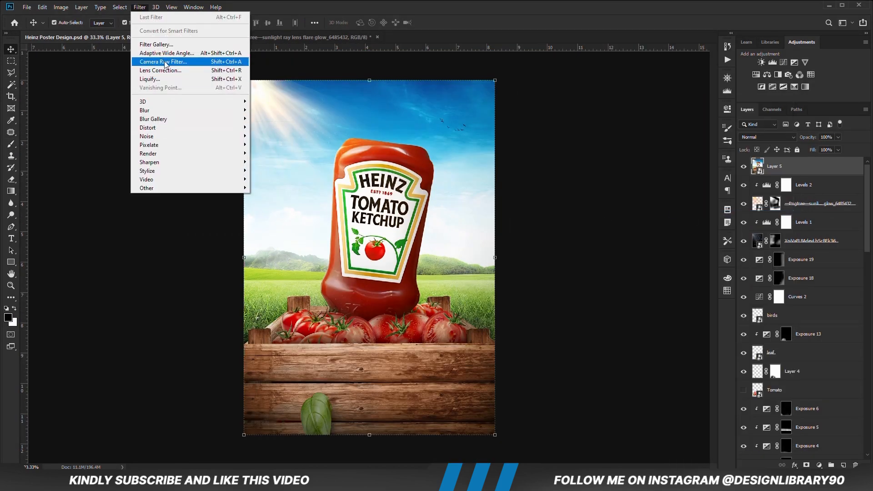
pyautogui.click(165, 62)
pyautogui.moveTo(597, 295); pyautogui.dragTo(603, 297)
pyautogui.moveTo(597, 310); pyautogui.dragTo(608, 311)
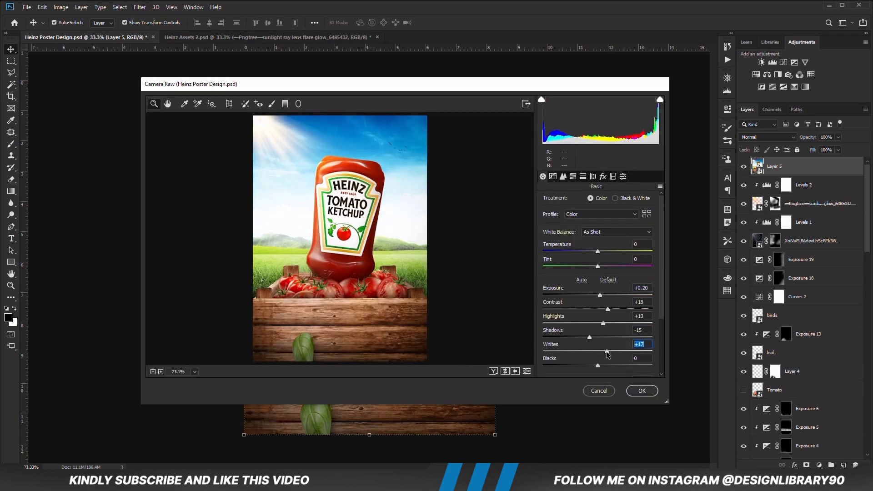
# - Set Camera Raw blacks to -18 and texture to +12, add a little clarity, and apply the filter
pyautogui.moveTo(598, 365)
pyautogui.mouseDown()
pyautogui.moveTo(588, 365)
pyautogui.moveTo(604, 353)
pyautogui.moveTo(601, 365)
pyautogui.mouseUp()
pyautogui.scroll(-1, 662, 326)
pyautogui.scroll(-3, 662, 327)
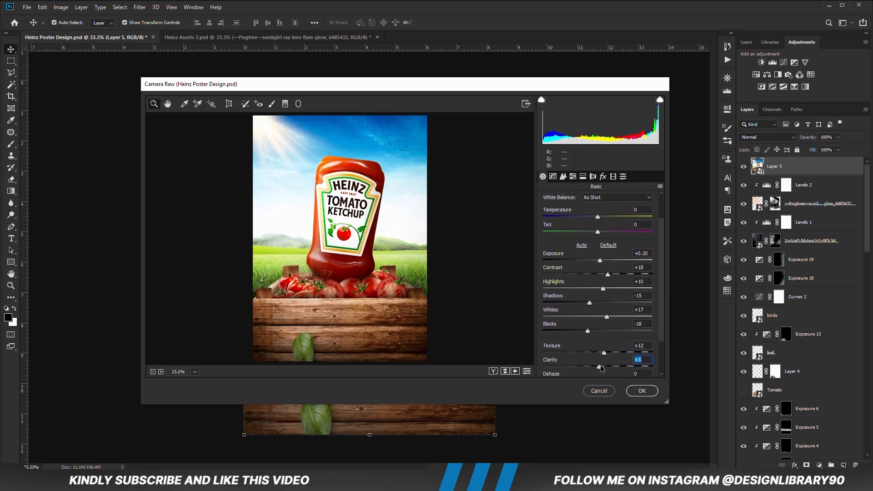
pyautogui.click(641, 391)
# - Lower the merged Camera Raw layer's opacity to 60%
pyautogui.hotkey('ctrl', '-')
pyautogui.click(800, 166)
pyautogui.moveTo(838, 137); pyautogui.dragTo(823, 151)
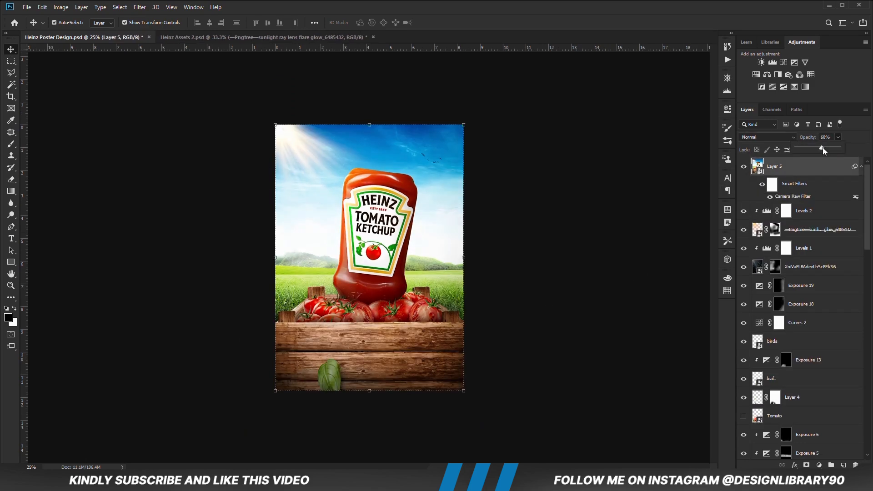
pyautogui.click(682, 182)
# - Compare the poster with and without the merged Camera Raw layer and inspect the result up close
pyautogui.click(744, 167)
pyautogui.click(744, 167)
pyautogui.hotkey('ctrl', '+')
pyautogui.hotkey('ctrl', '+')
pyautogui.hotkey('ctrl', '-')
pyautogui.hotkey('ctrl', '-')
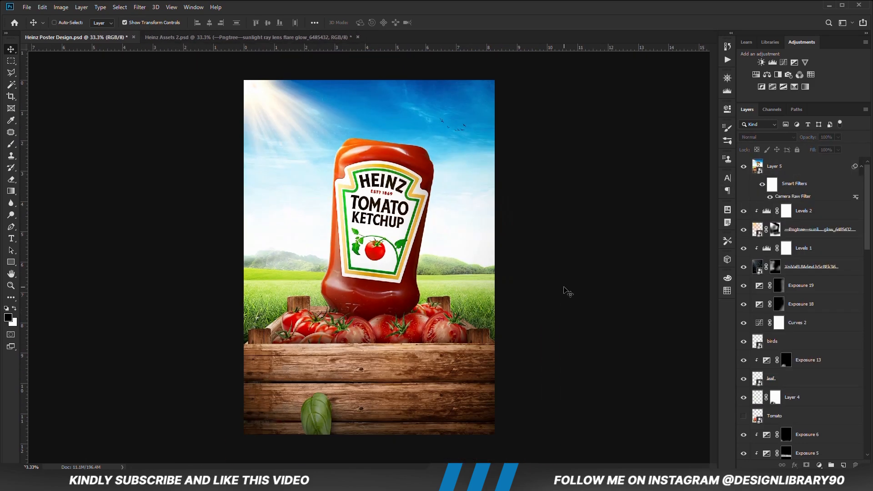